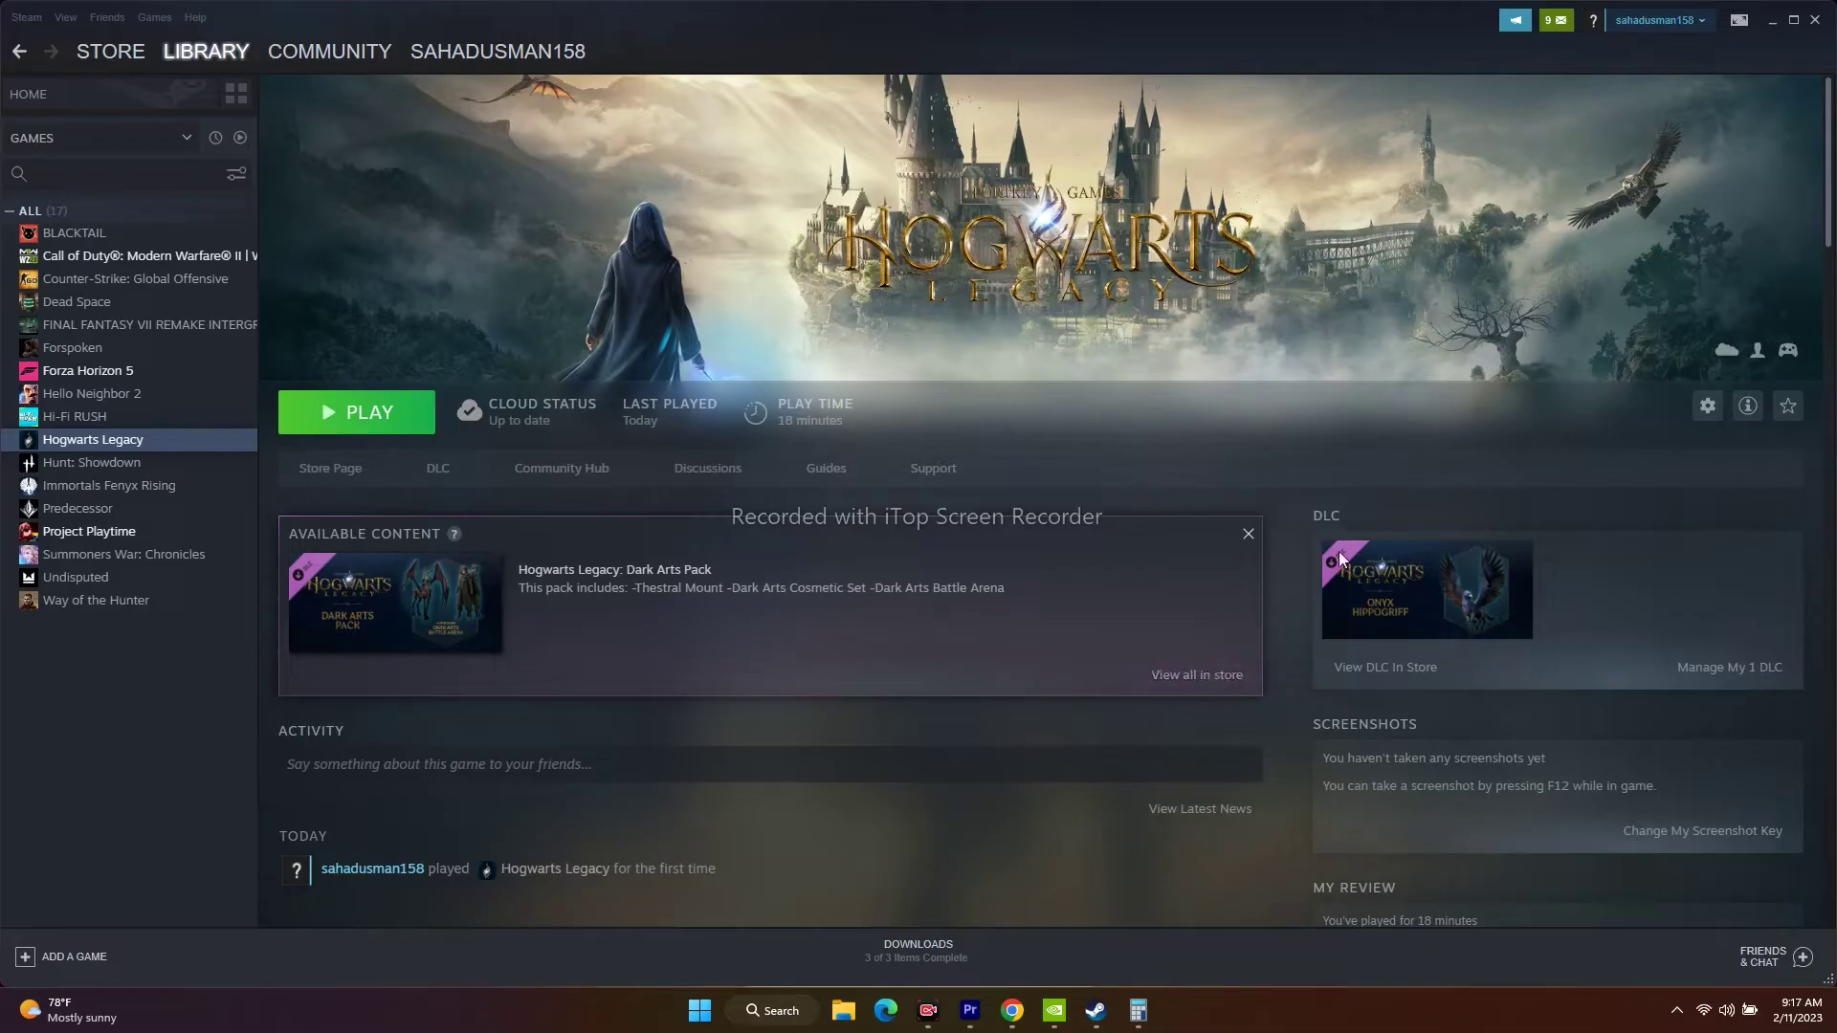
Step: Minimize Steam and launch NVIDIA Control Panel from the desktop's Show more options menu
{"action": "left_click", "coordinate": [1776, 25]}
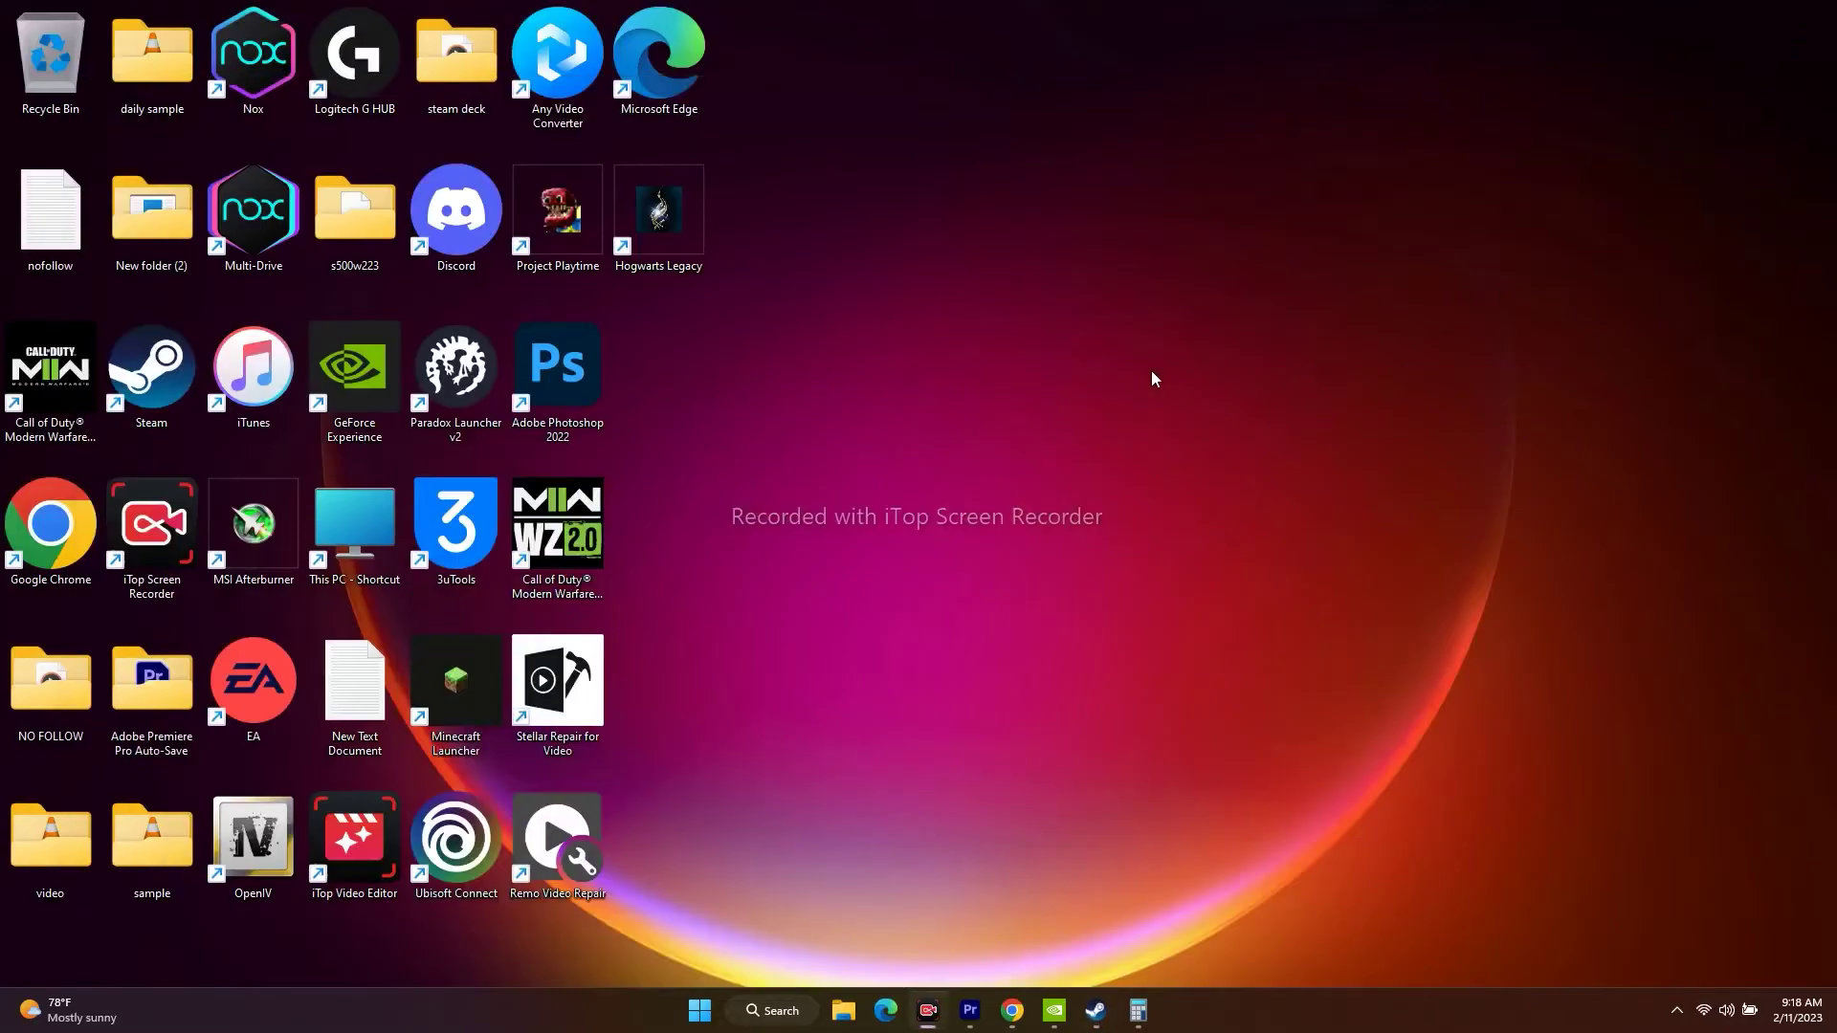
{"action": "right_click", "coordinate": [1112, 404]}
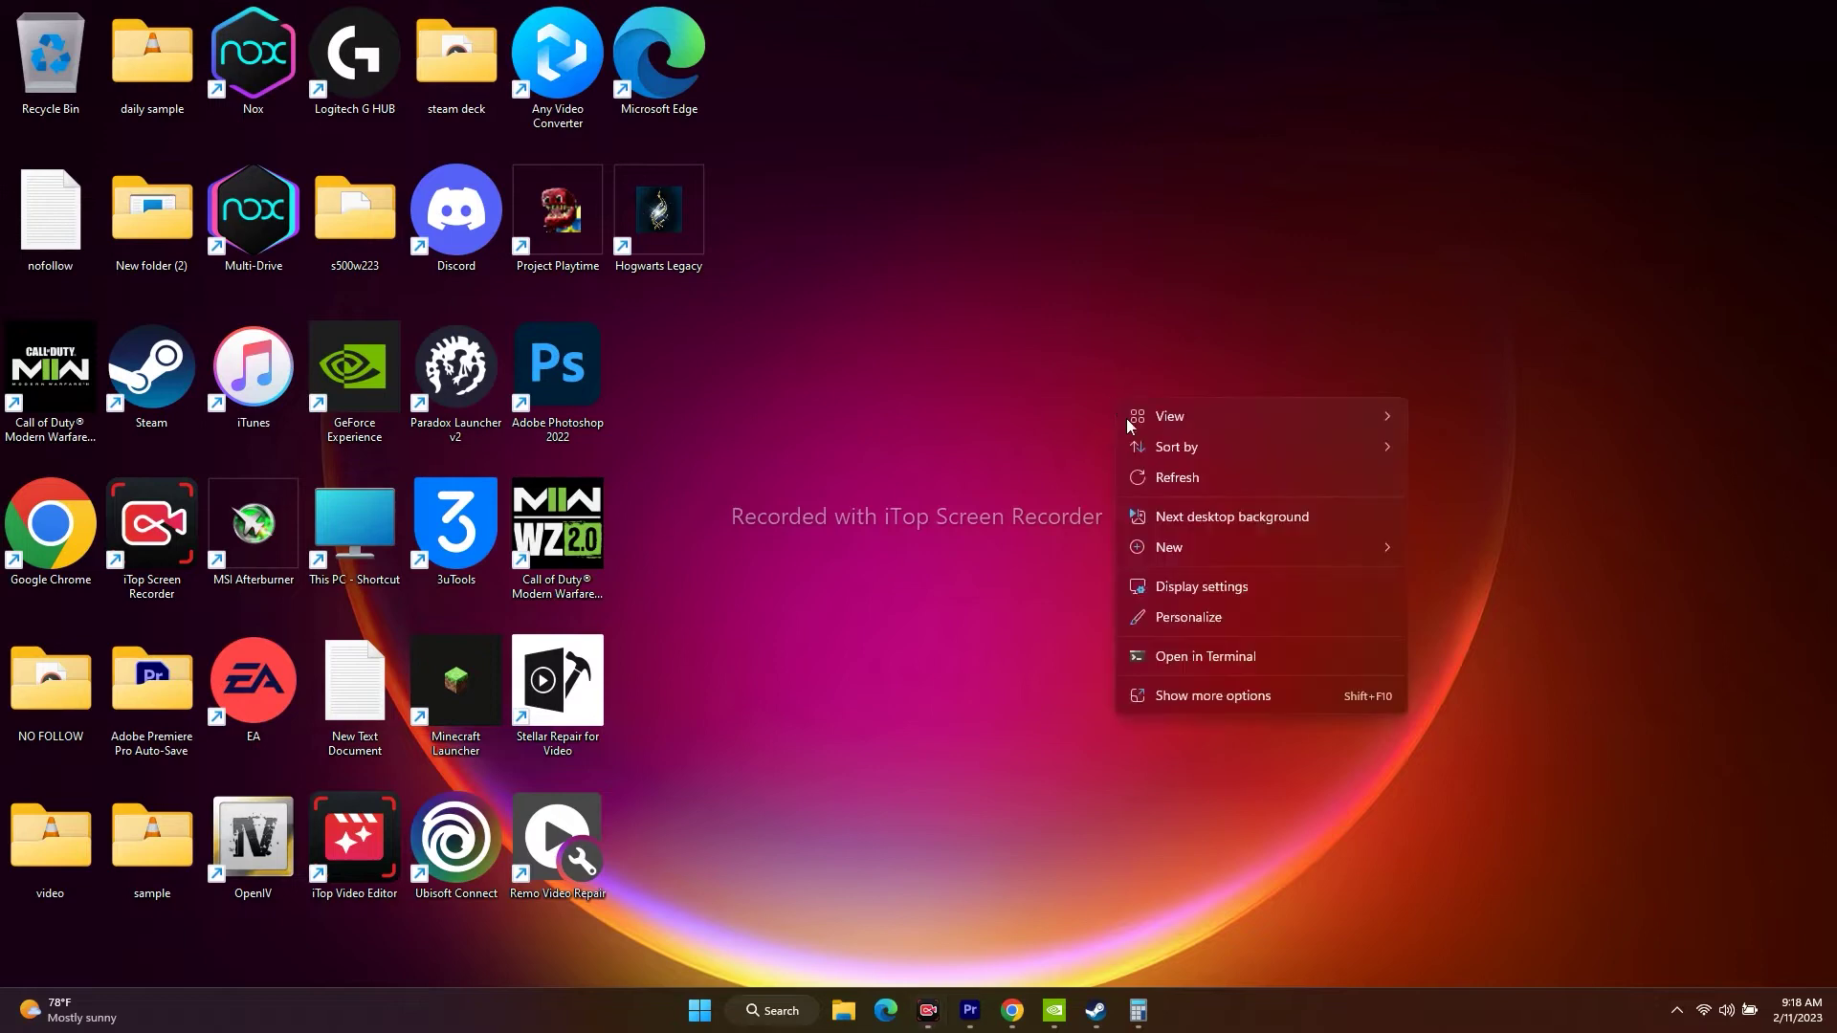
{"action": "left_click", "coordinate": [1189, 695]}
{"action": "left_click", "coordinate": [1257, 826]}
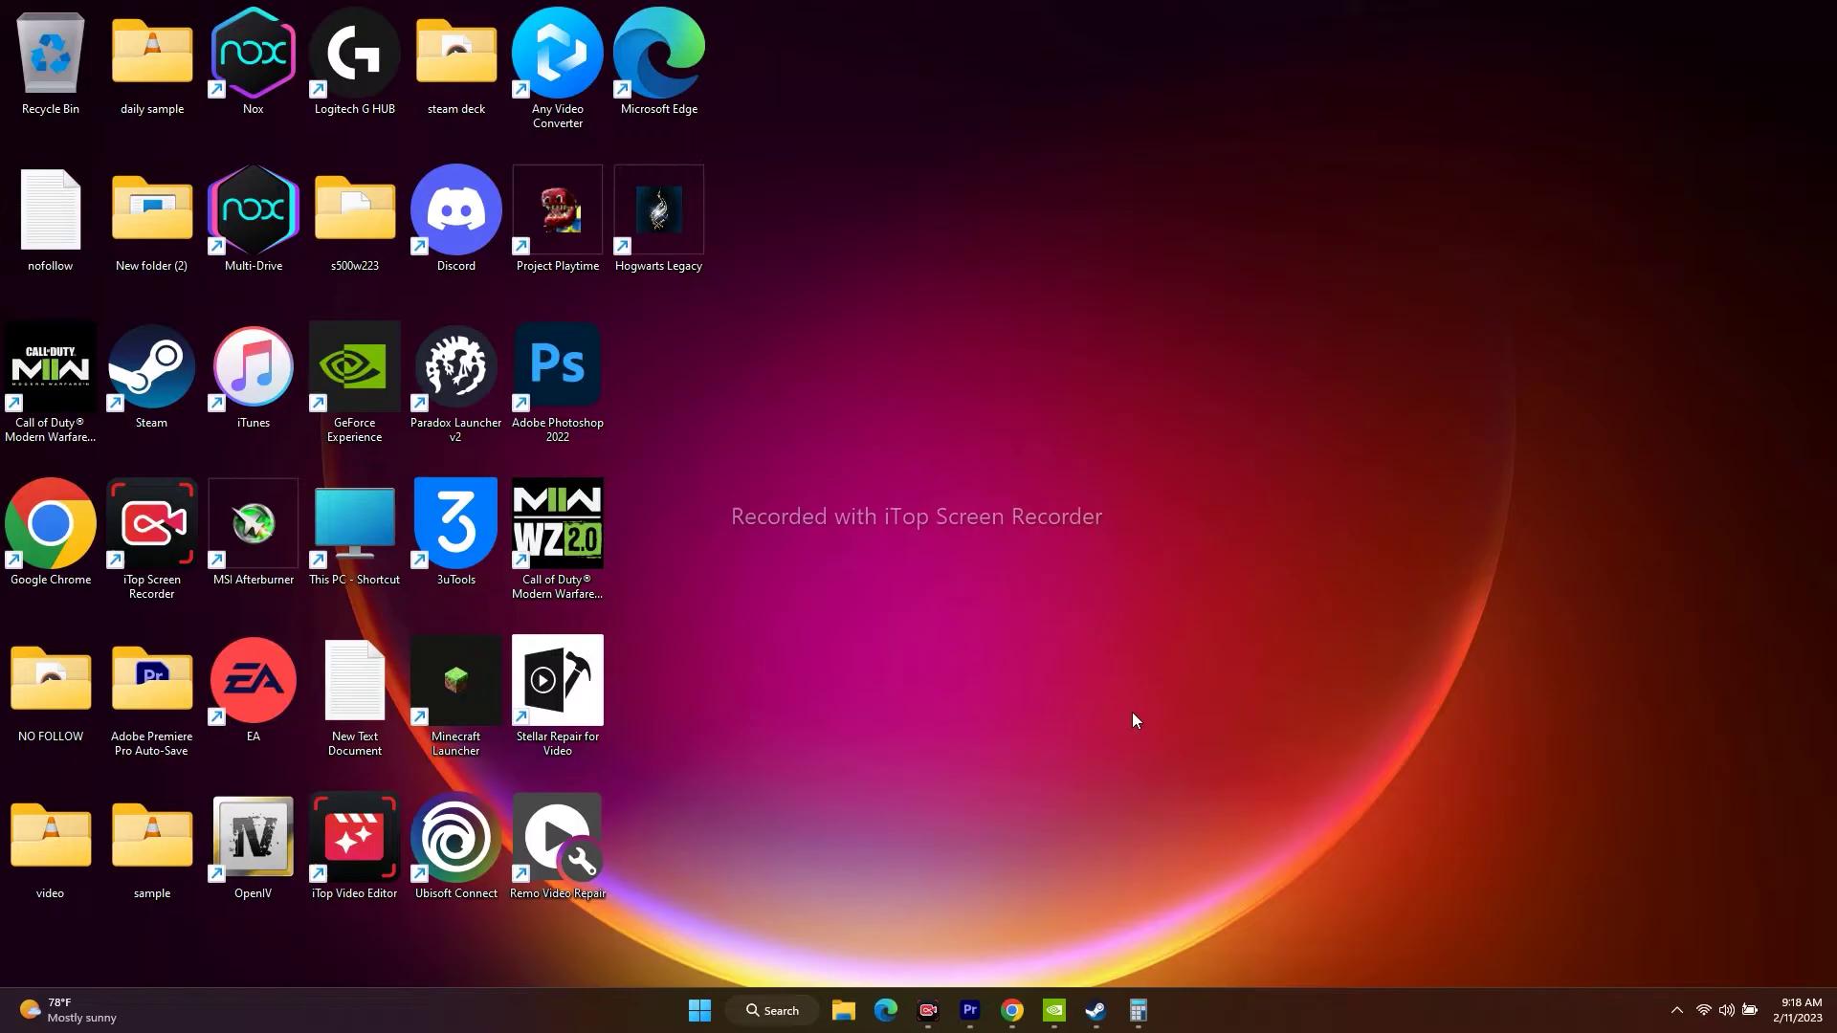
Step: Go to Manage 3D Settings' Program Settings and start adding a program
{"action": "left_click", "coordinate": [1054, 1011]}
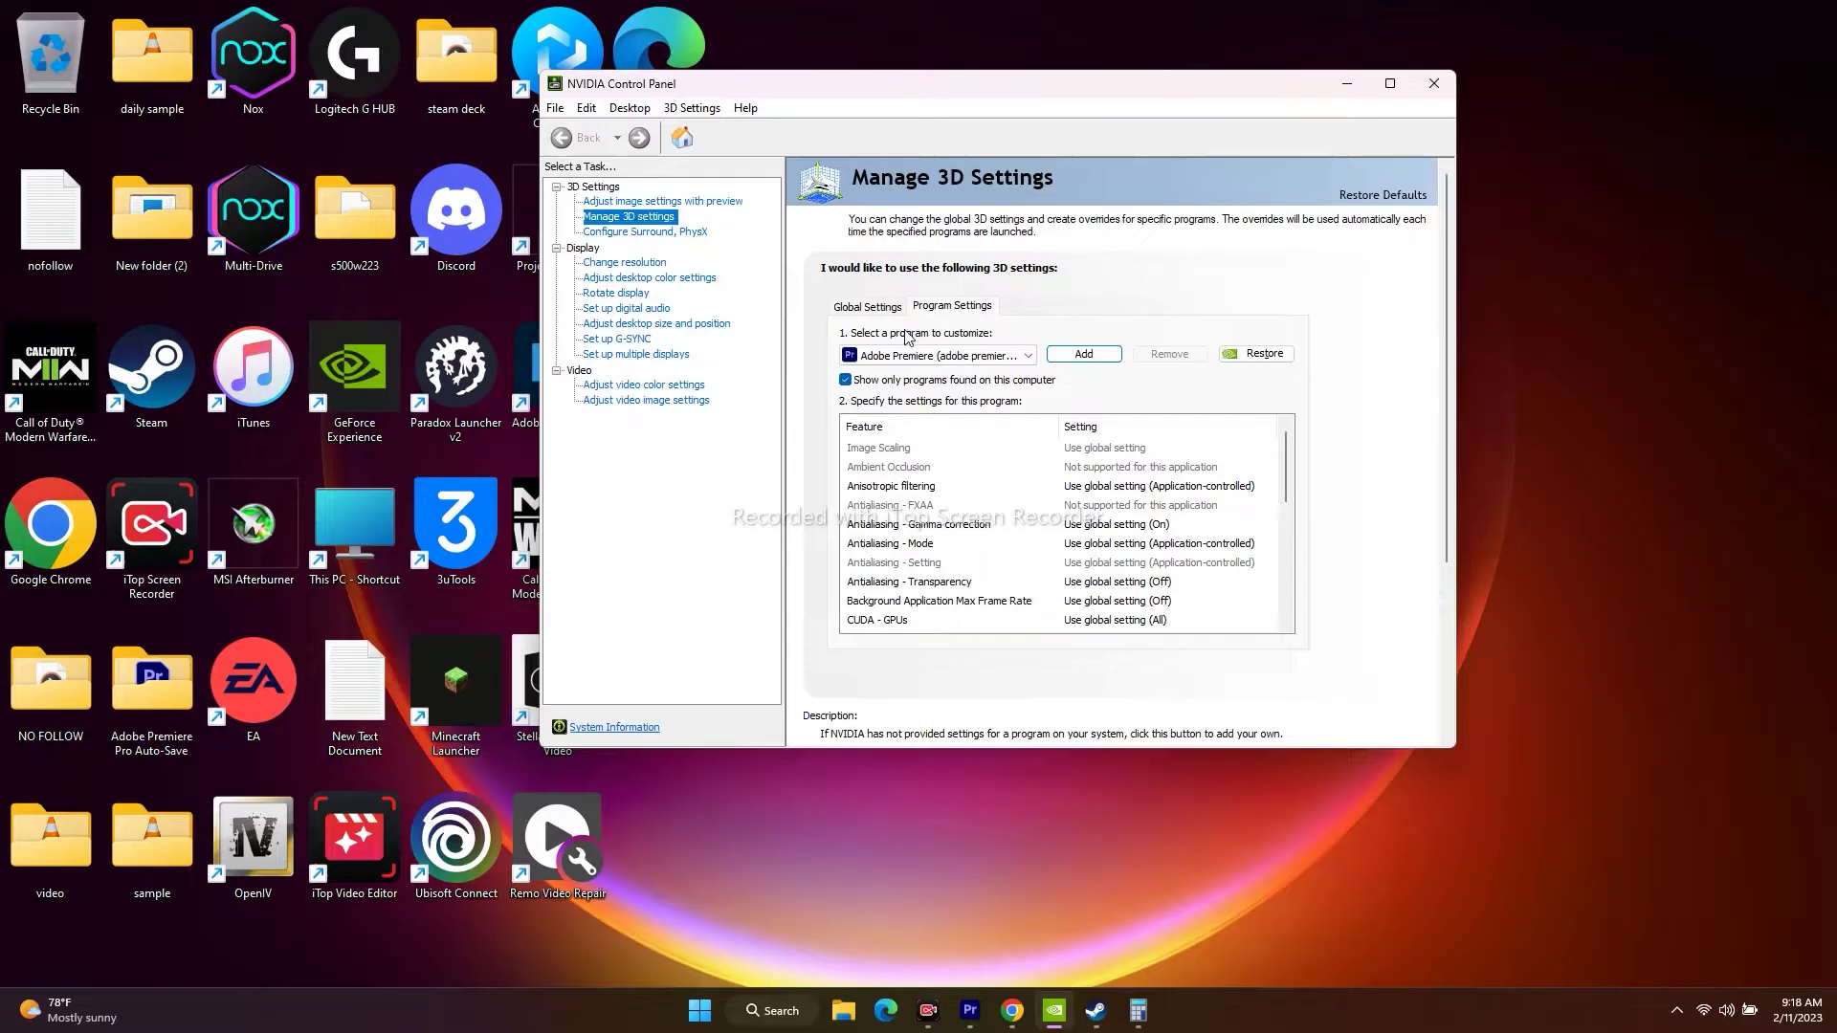
{"action": "left_click", "coordinate": [886, 311]}
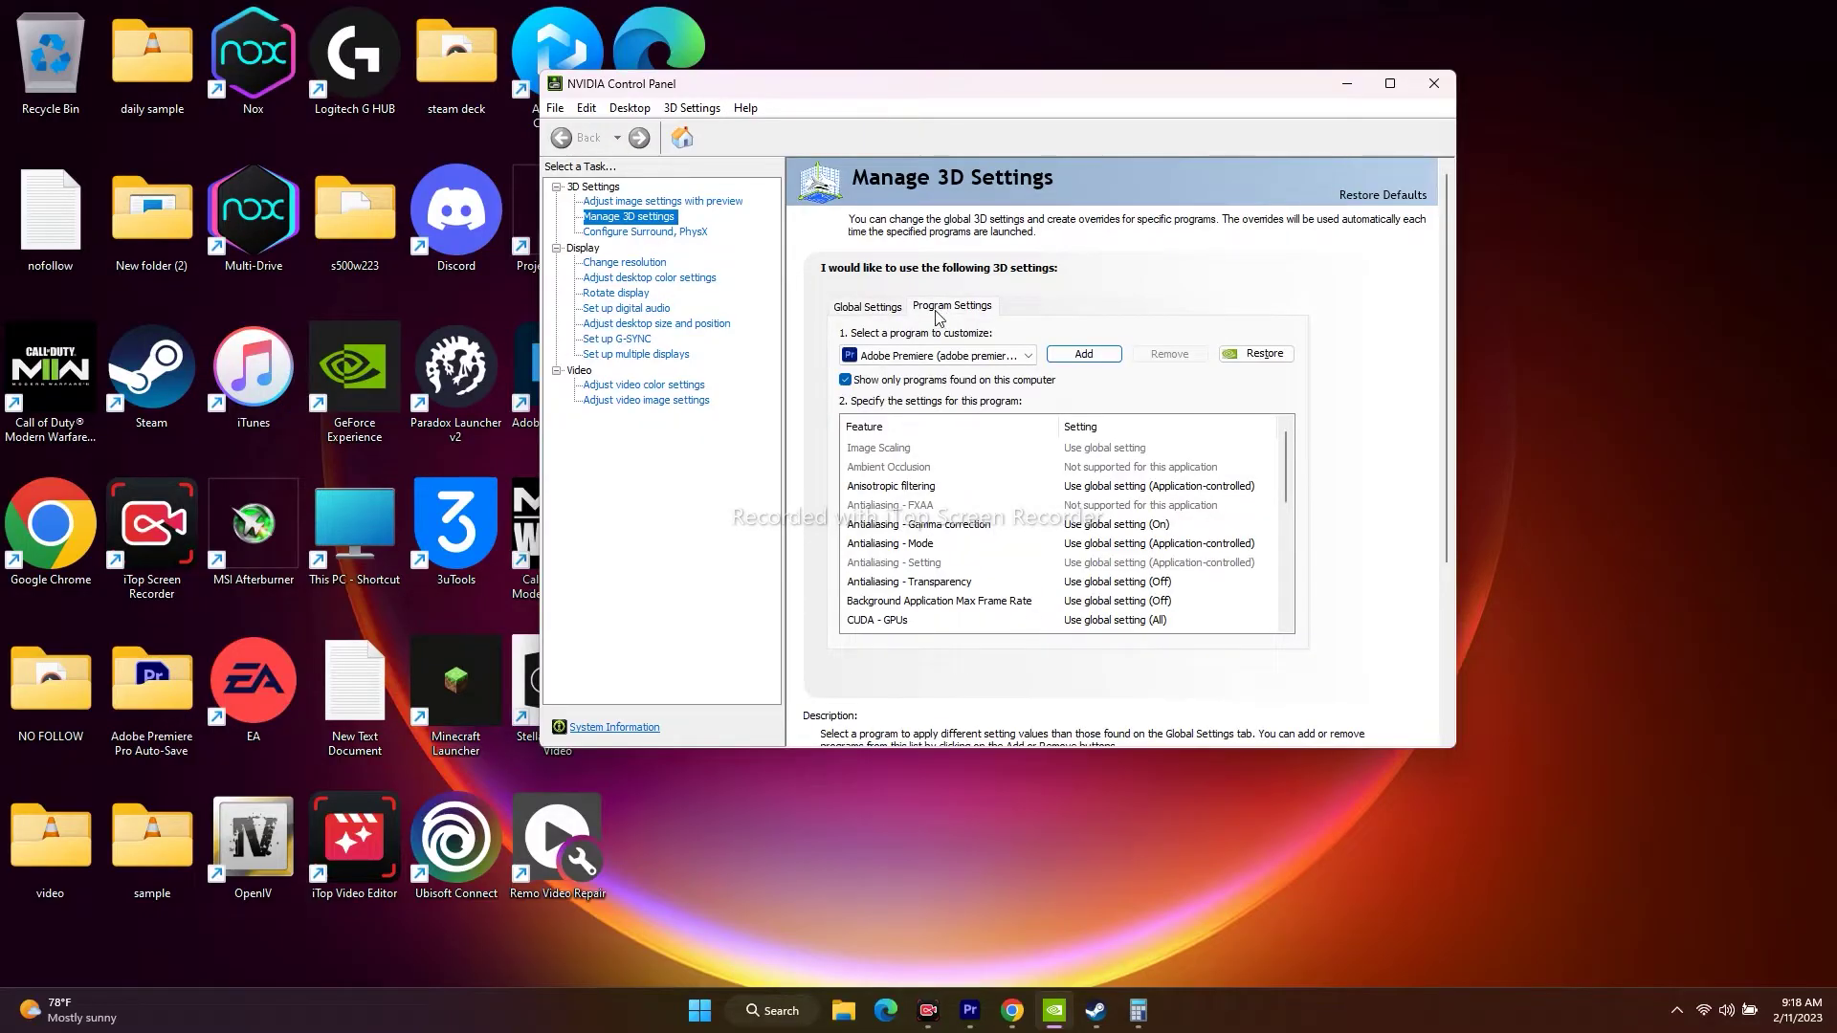
{"action": "left_click", "coordinate": [1083, 354]}
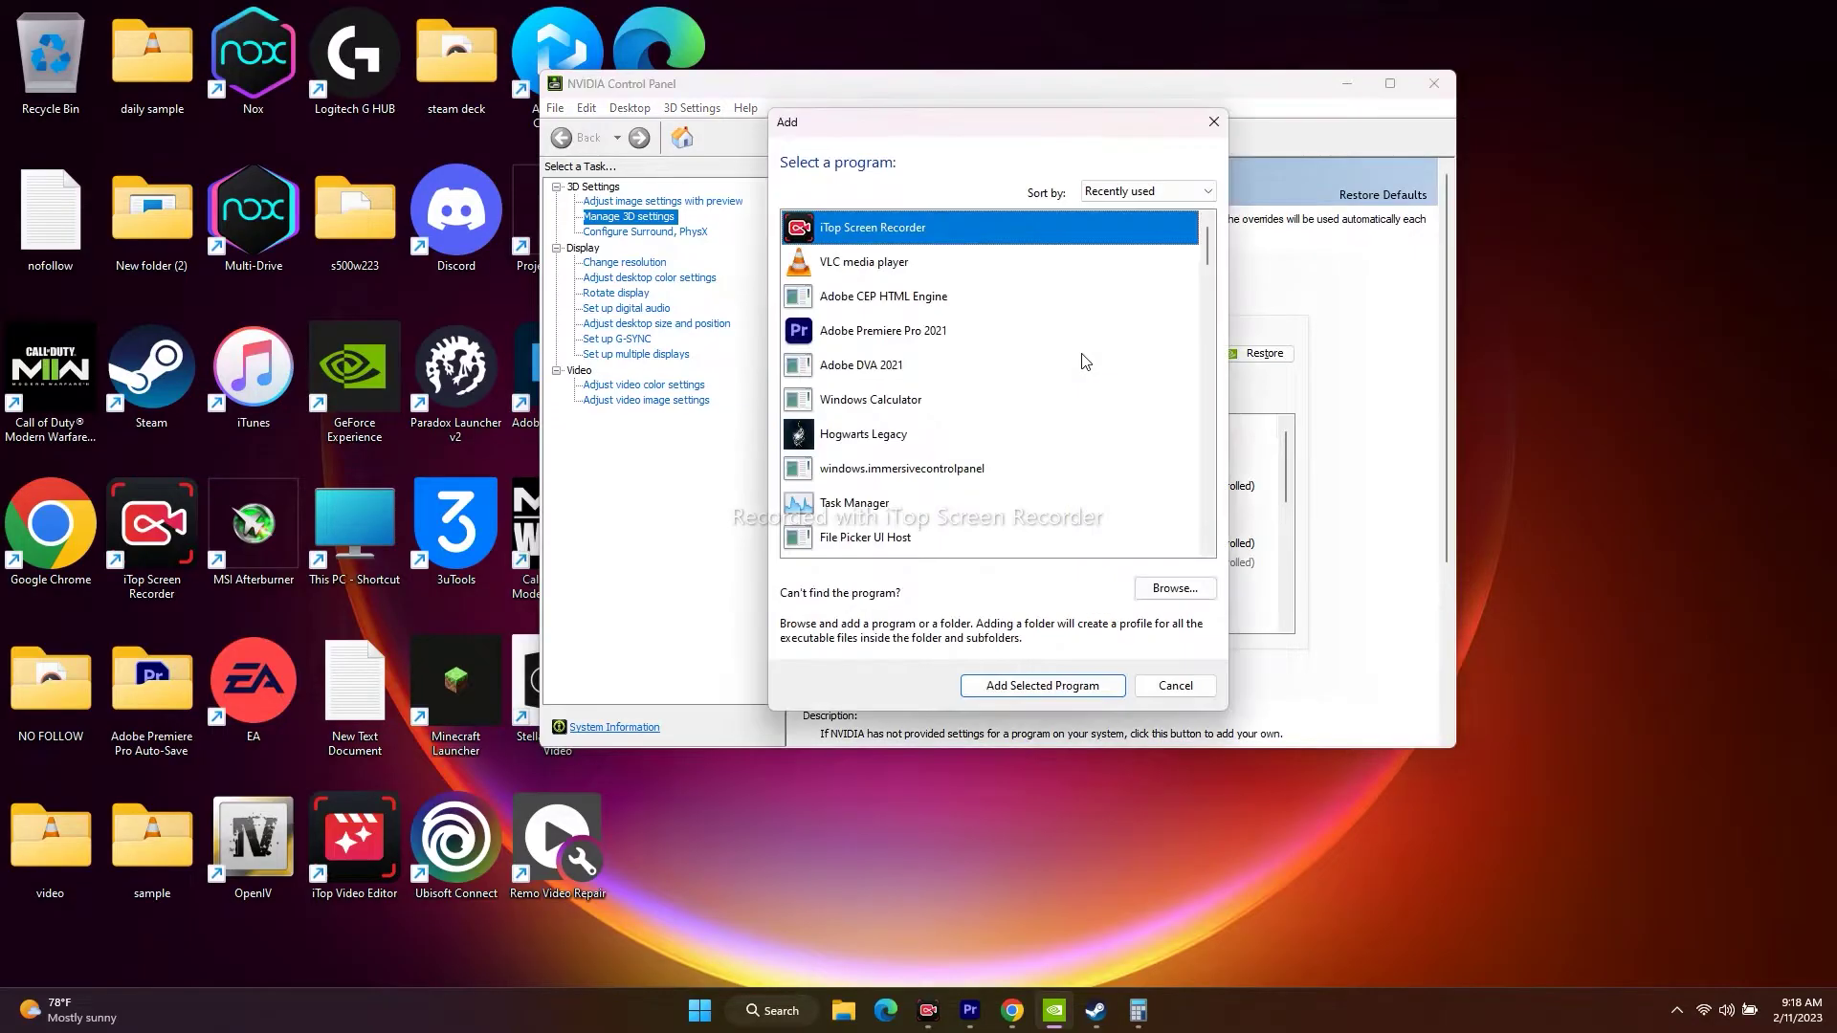
Step: Add Hogwarts Legacy as a custom program, set its Vertical sync to On, and apply
{"action": "left_click", "coordinate": [858, 437]}
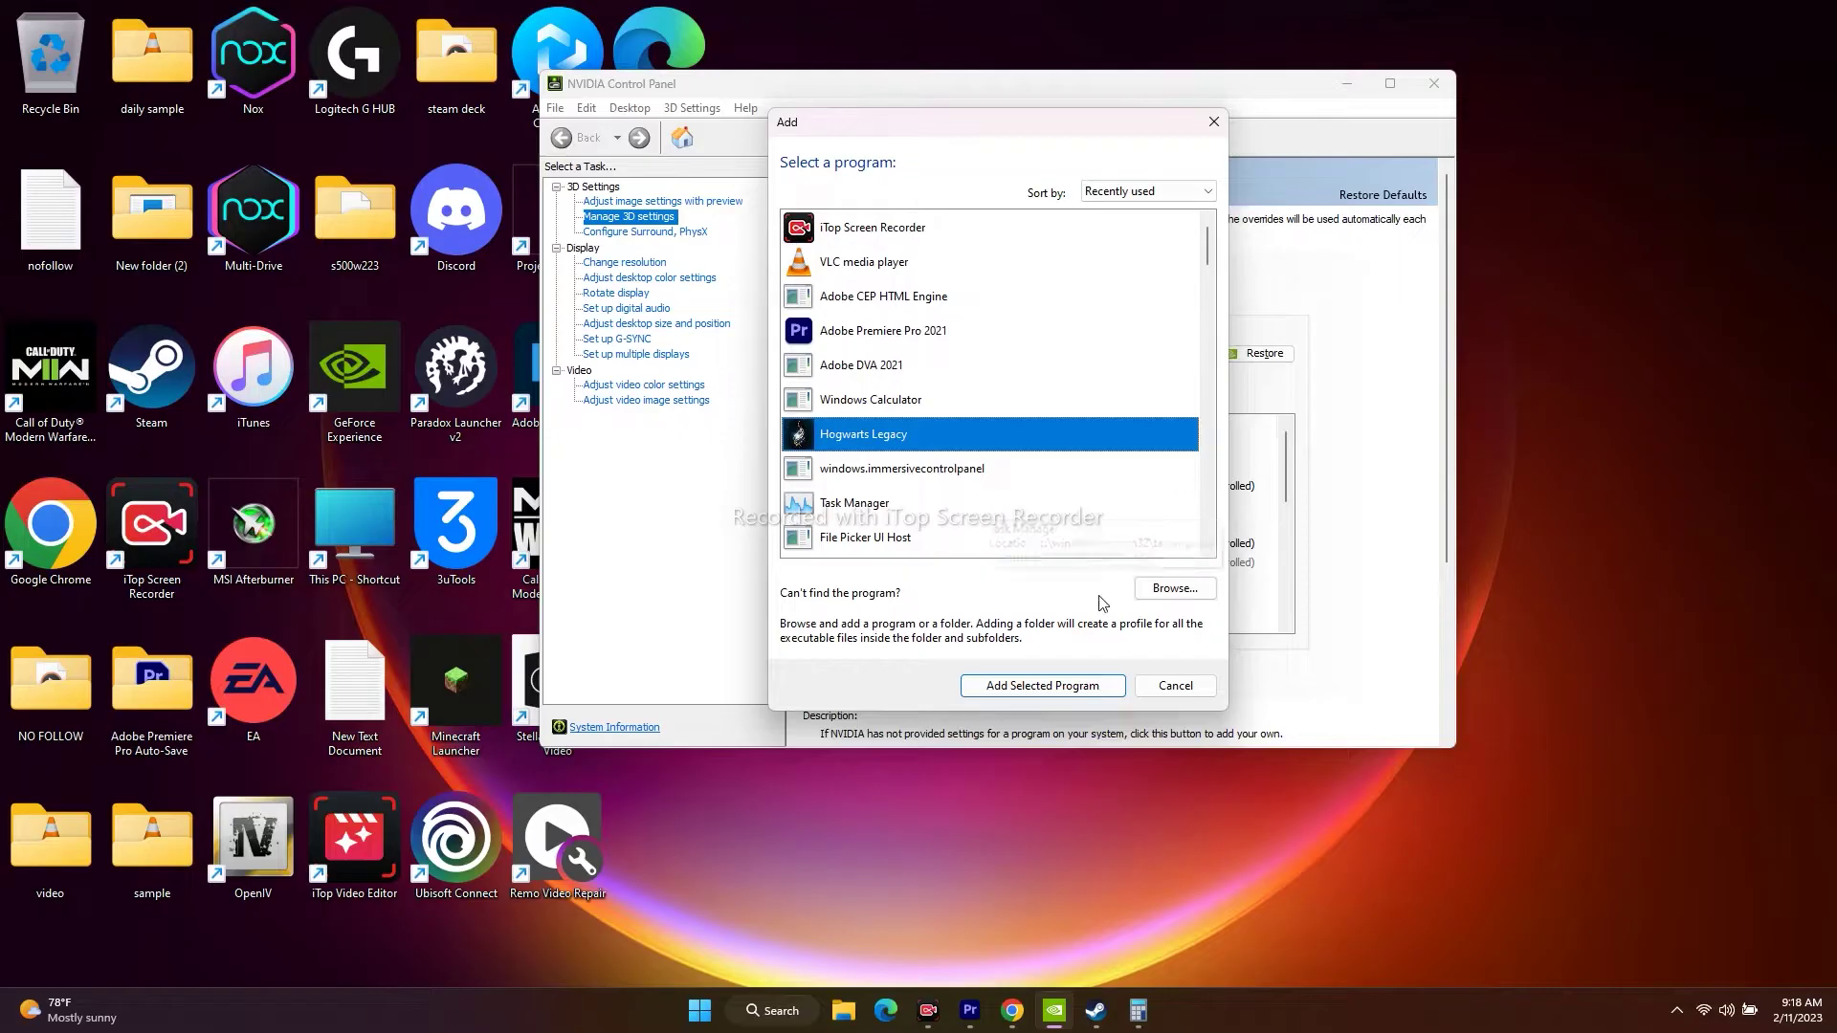
{"action": "left_click", "coordinate": [1095, 693]}
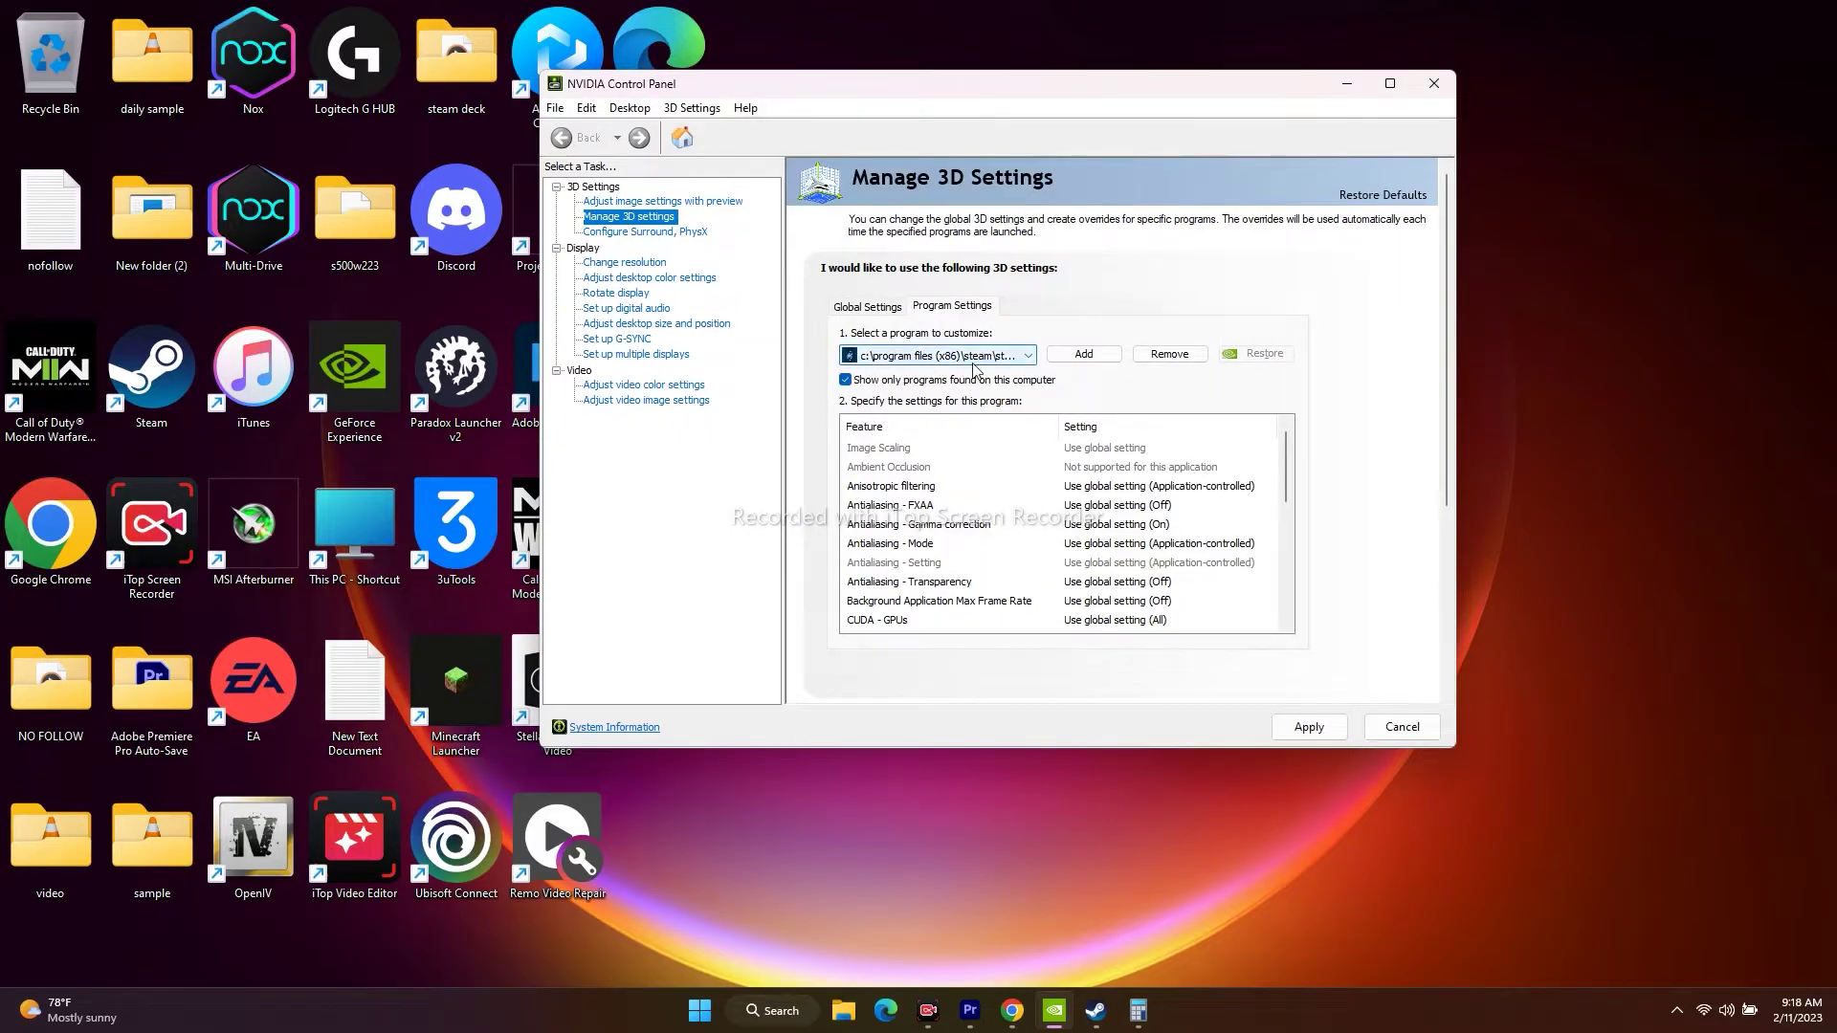
{"action": "scroll", "coordinate": [952, 504], "scroll_direction": "down", "scroll_amount": 2}
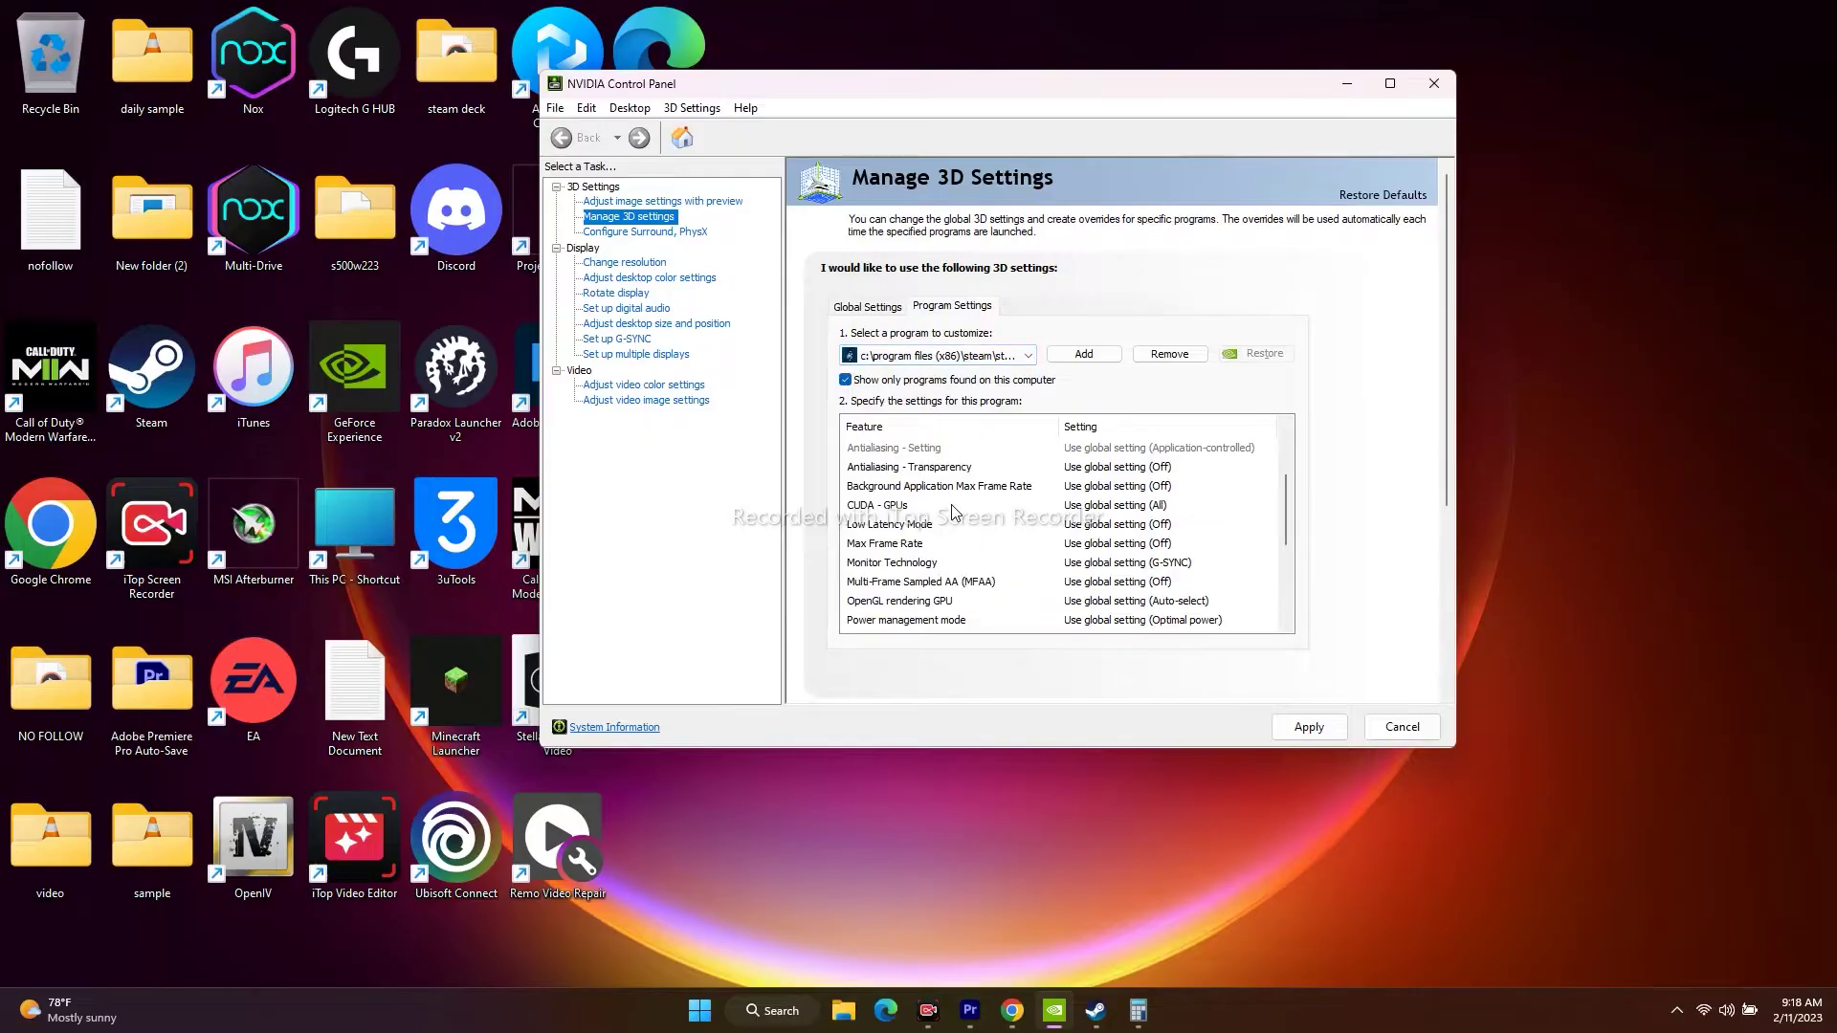
{"action": "scroll", "coordinate": [952, 504], "scroll_direction": "down", "scroll_amount": 1}
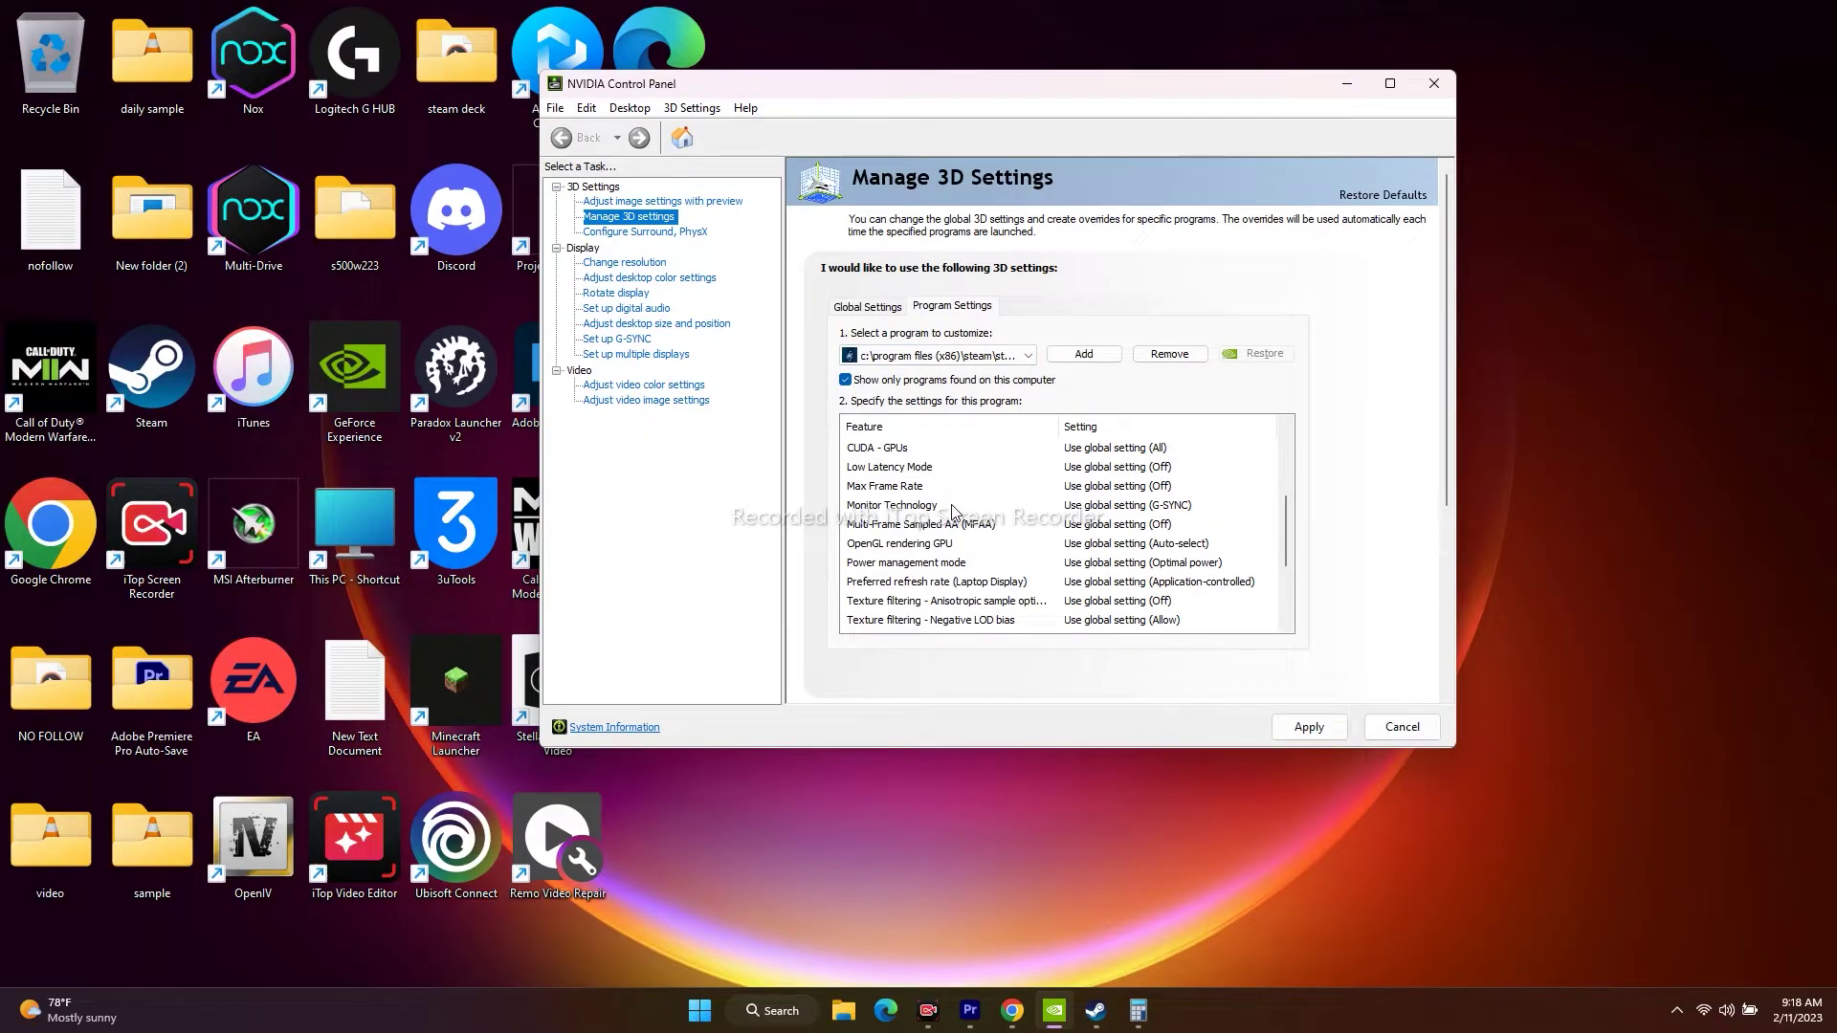
{"action": "scroll", "coordinate": [952, 504], "scroll_direction": "down", "scroll_amount": 1}
{"action": "scroll", "coordinate": [951, 503], "scroll_direction": "down", "scroll_amount": 1}
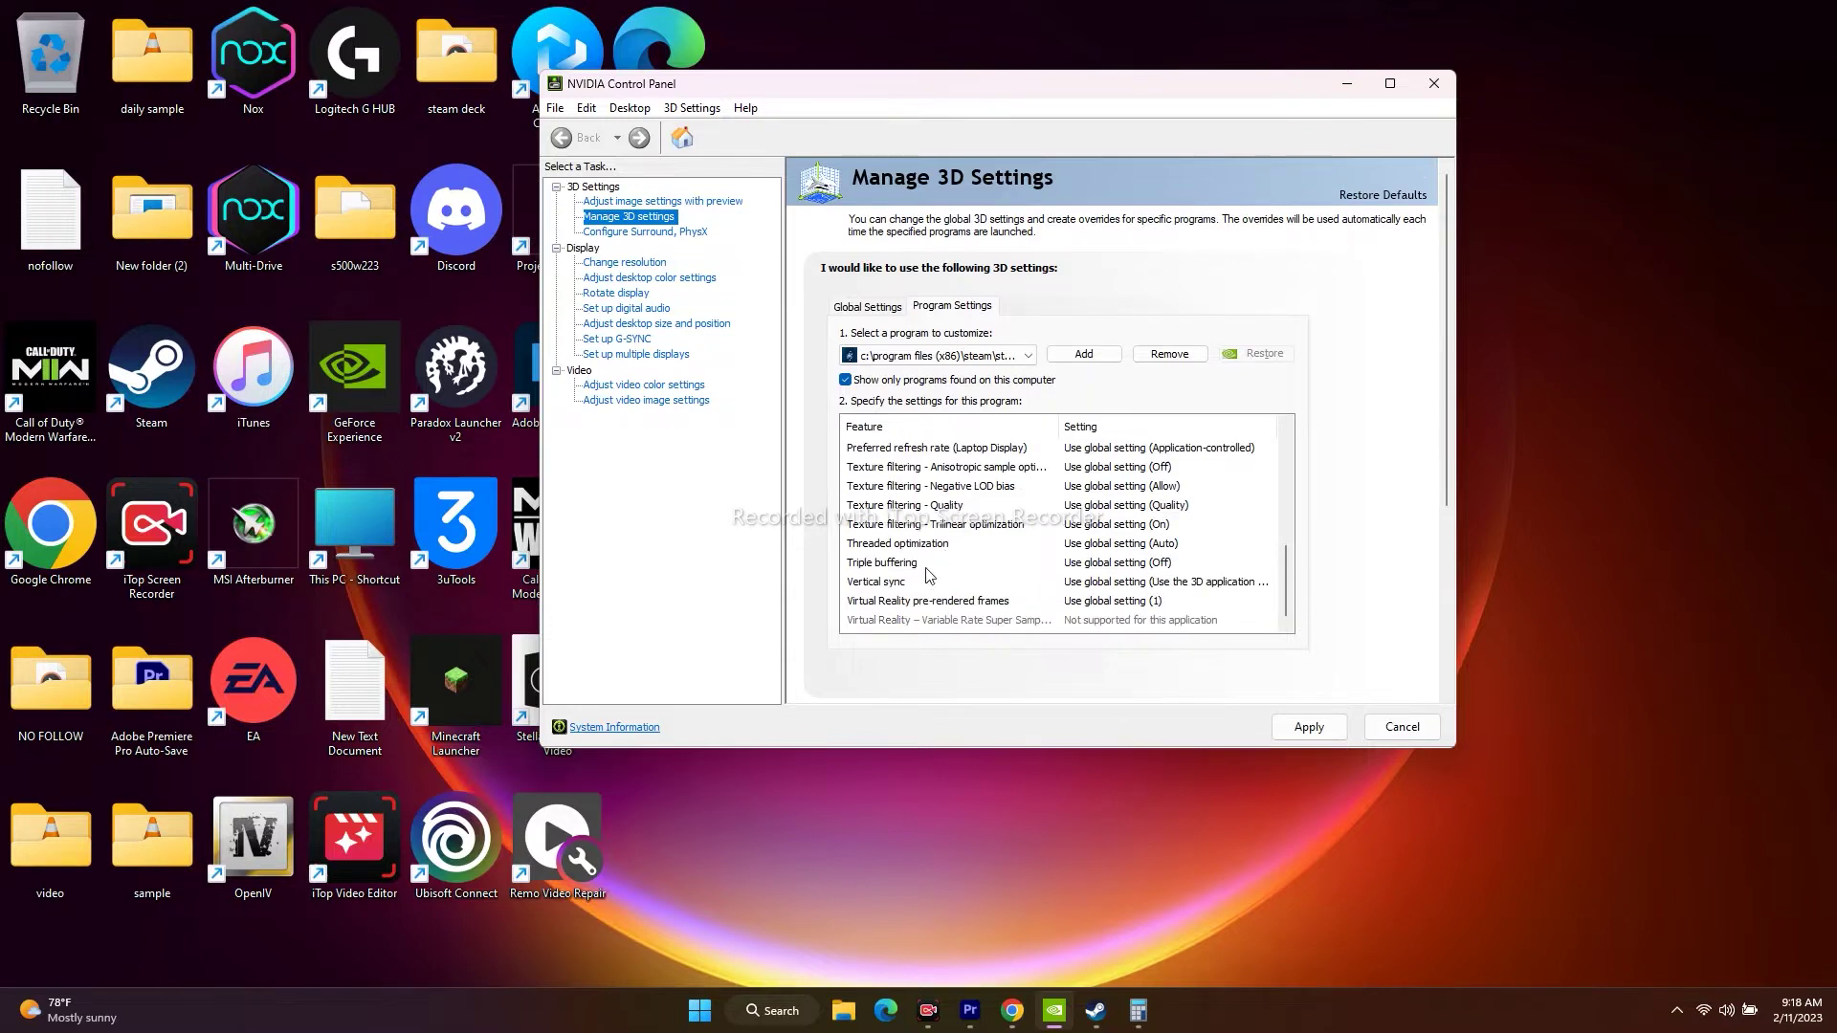
{"action": "left_click", "coordinate": [888, 586]}
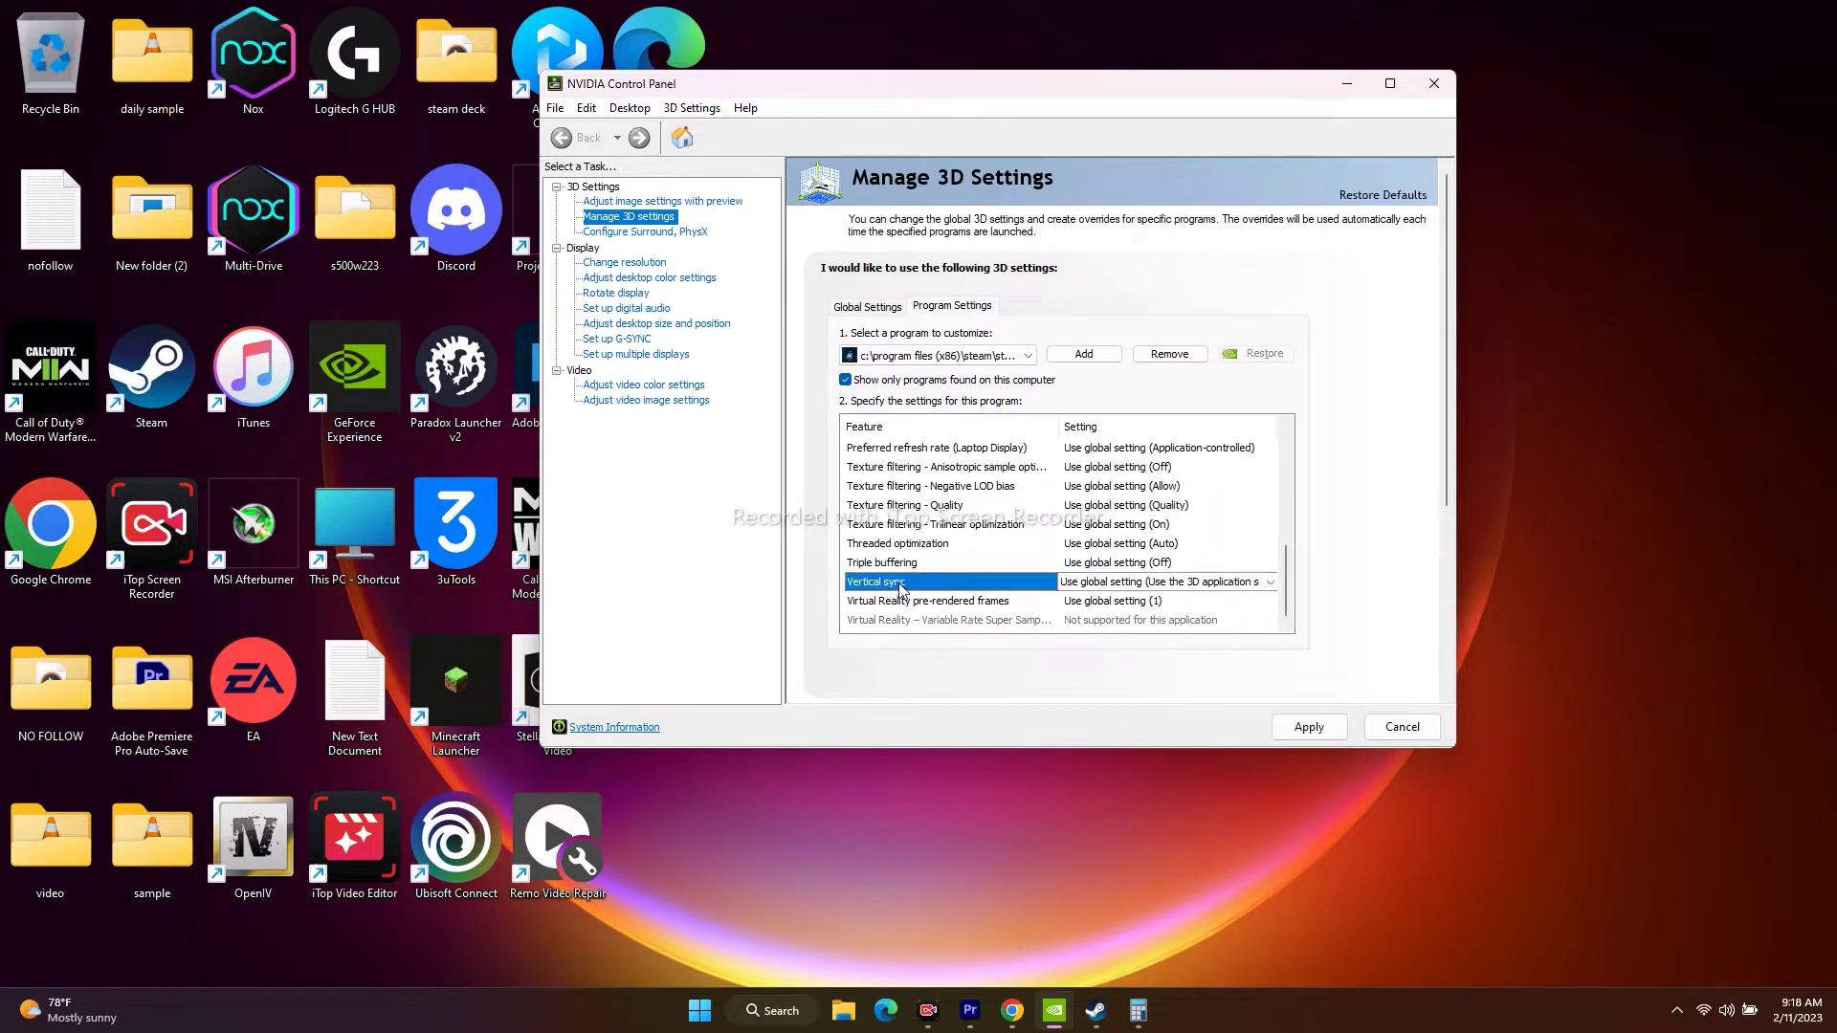
{"action": "left_click", "coordinate": [1110, 590]}
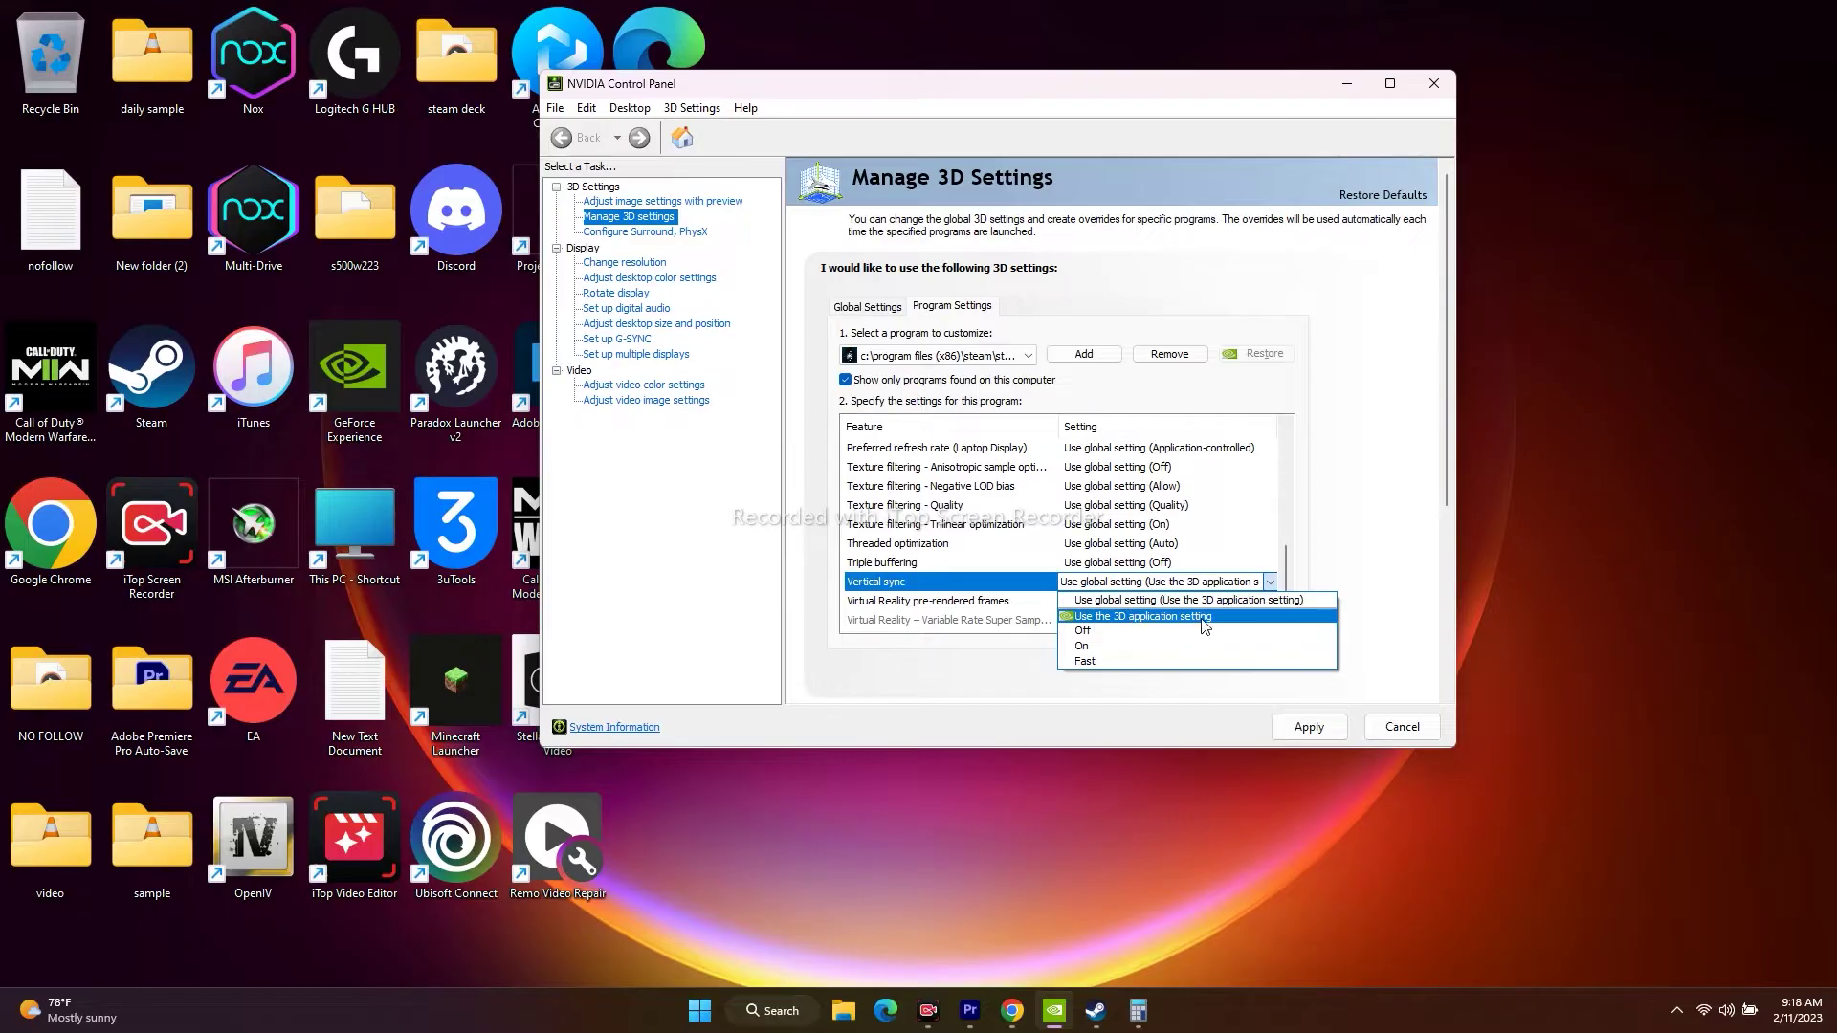
{"action": "left_click", "coordinate": [1108, 648]}
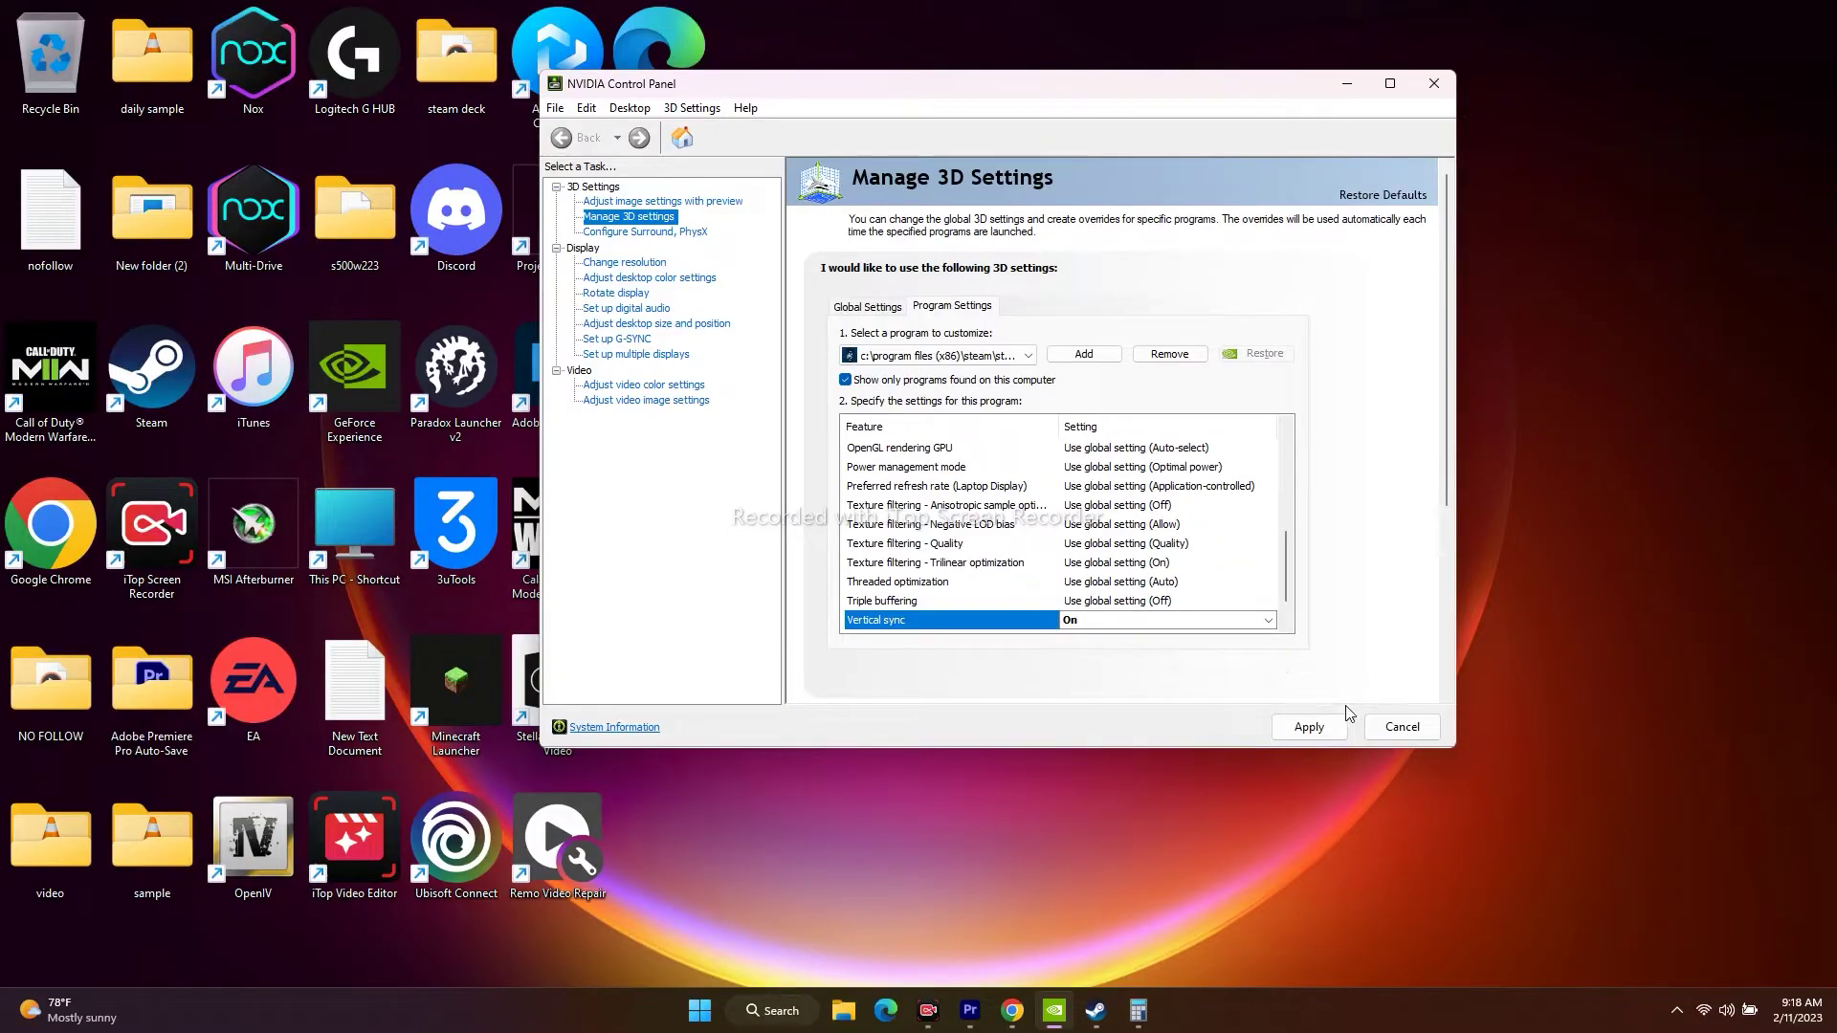
{"action": "left_click", "coordinate": [1417, 732]}
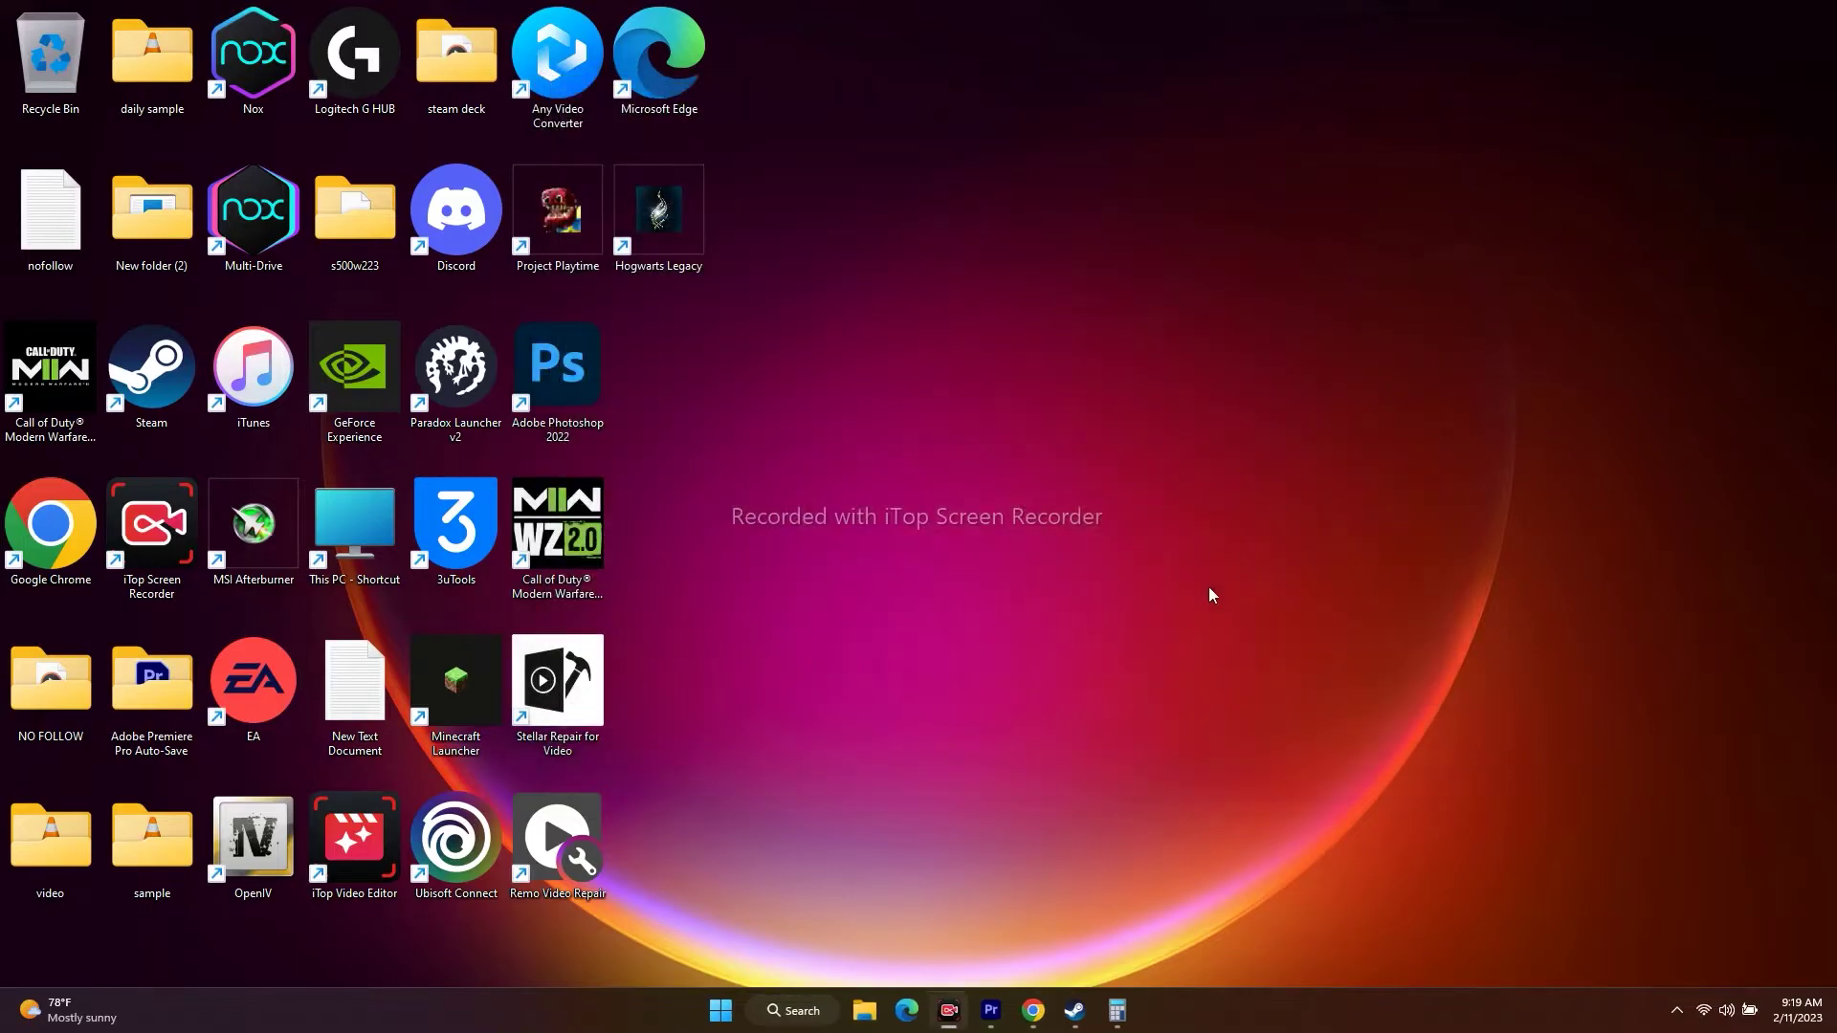
Step: Restore and re-minimize the Steam library, then refresh the desktop
{"action": "left_click", "coordinate": [1076, 1009]}
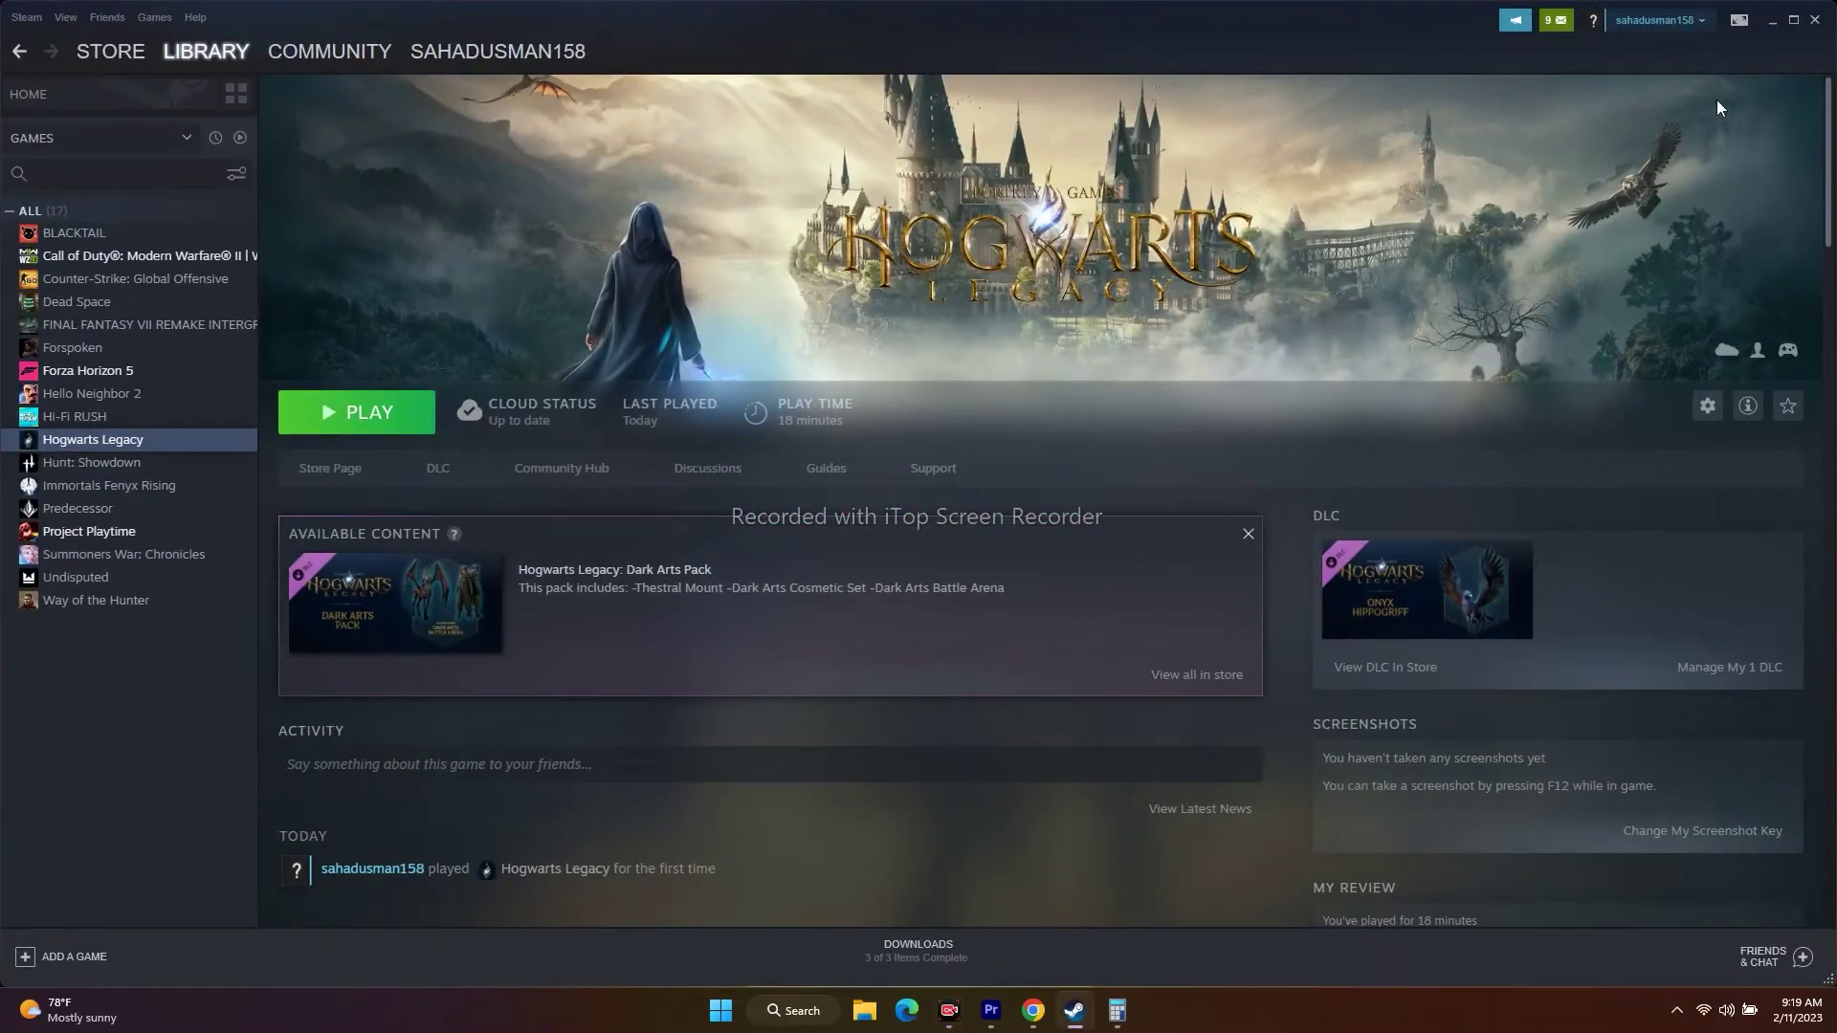
{"action": "left_click", "coordinate": [1773, 20]}
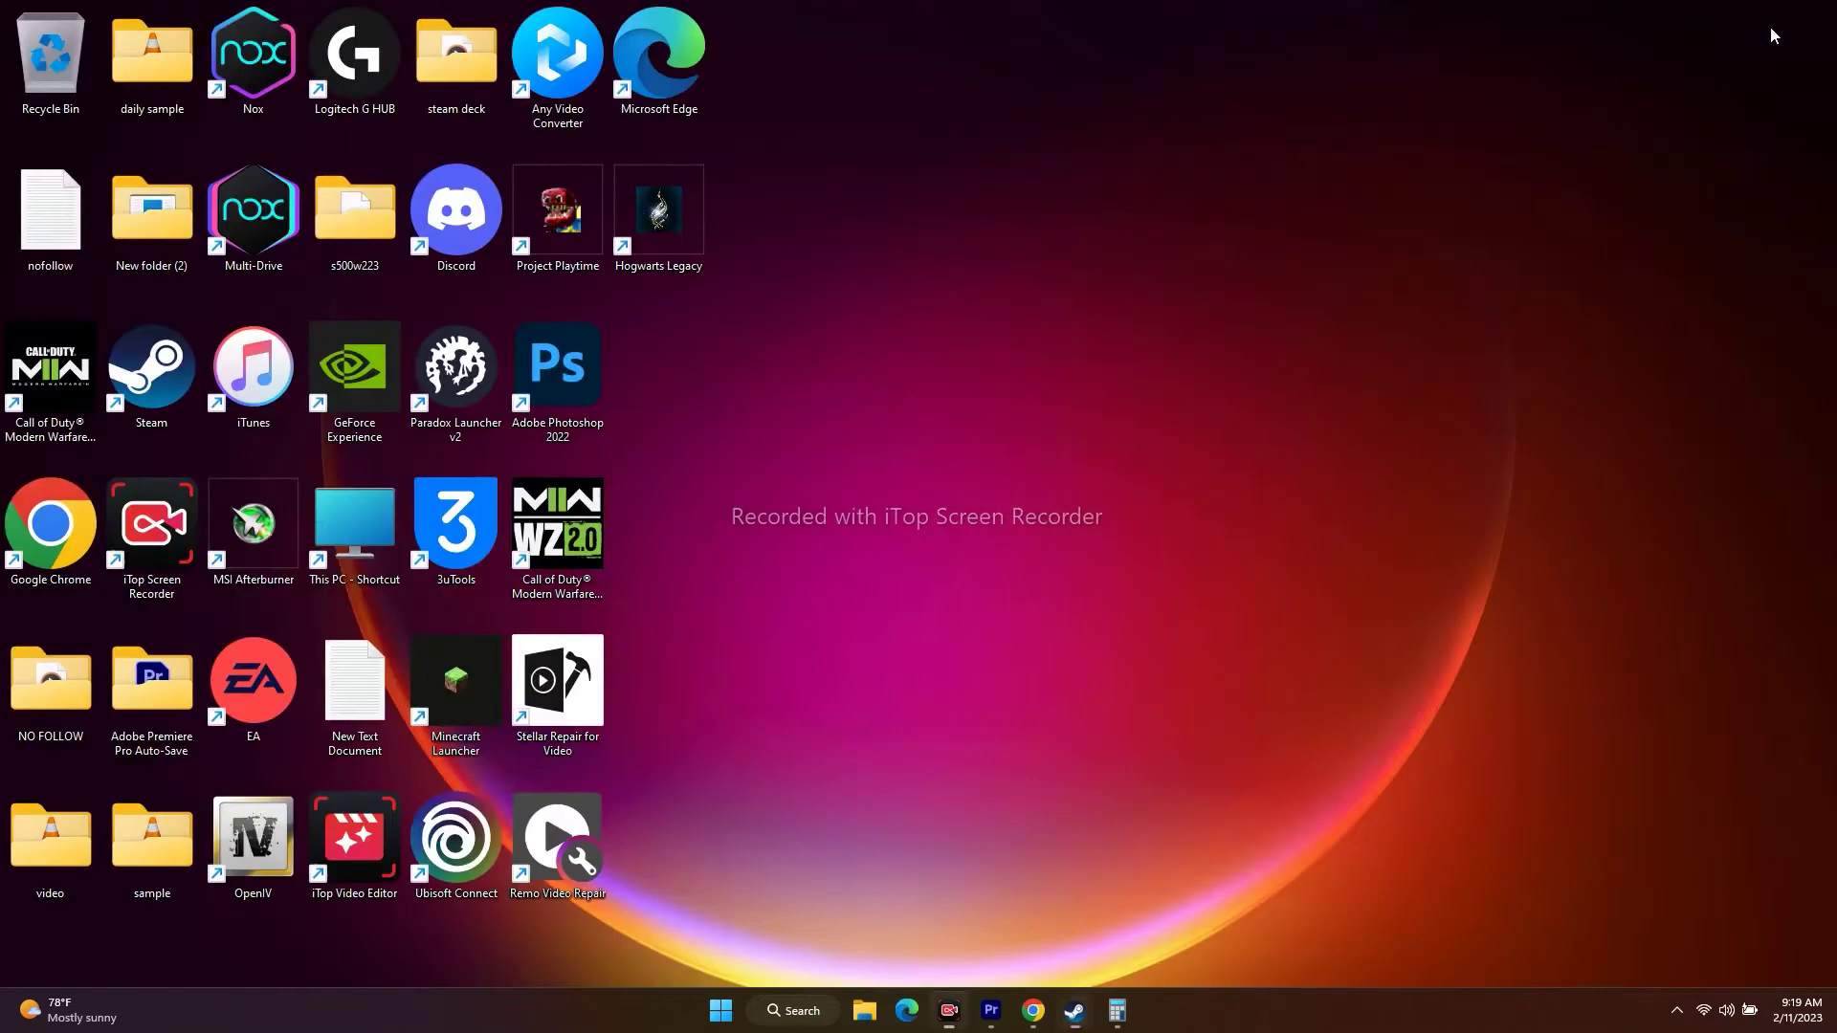
{"action": "right_click", "coordinate": [1006, 393]}
{"action": "left_click", "coordinate": [1063, 472]}
Step: Bring up the YouTube Studio Chrome window and minimize it again
{"action": "left_click", "coordinate": [1033, 1011]}
{"action": "left_click", "coordinate": [1110, 895]}
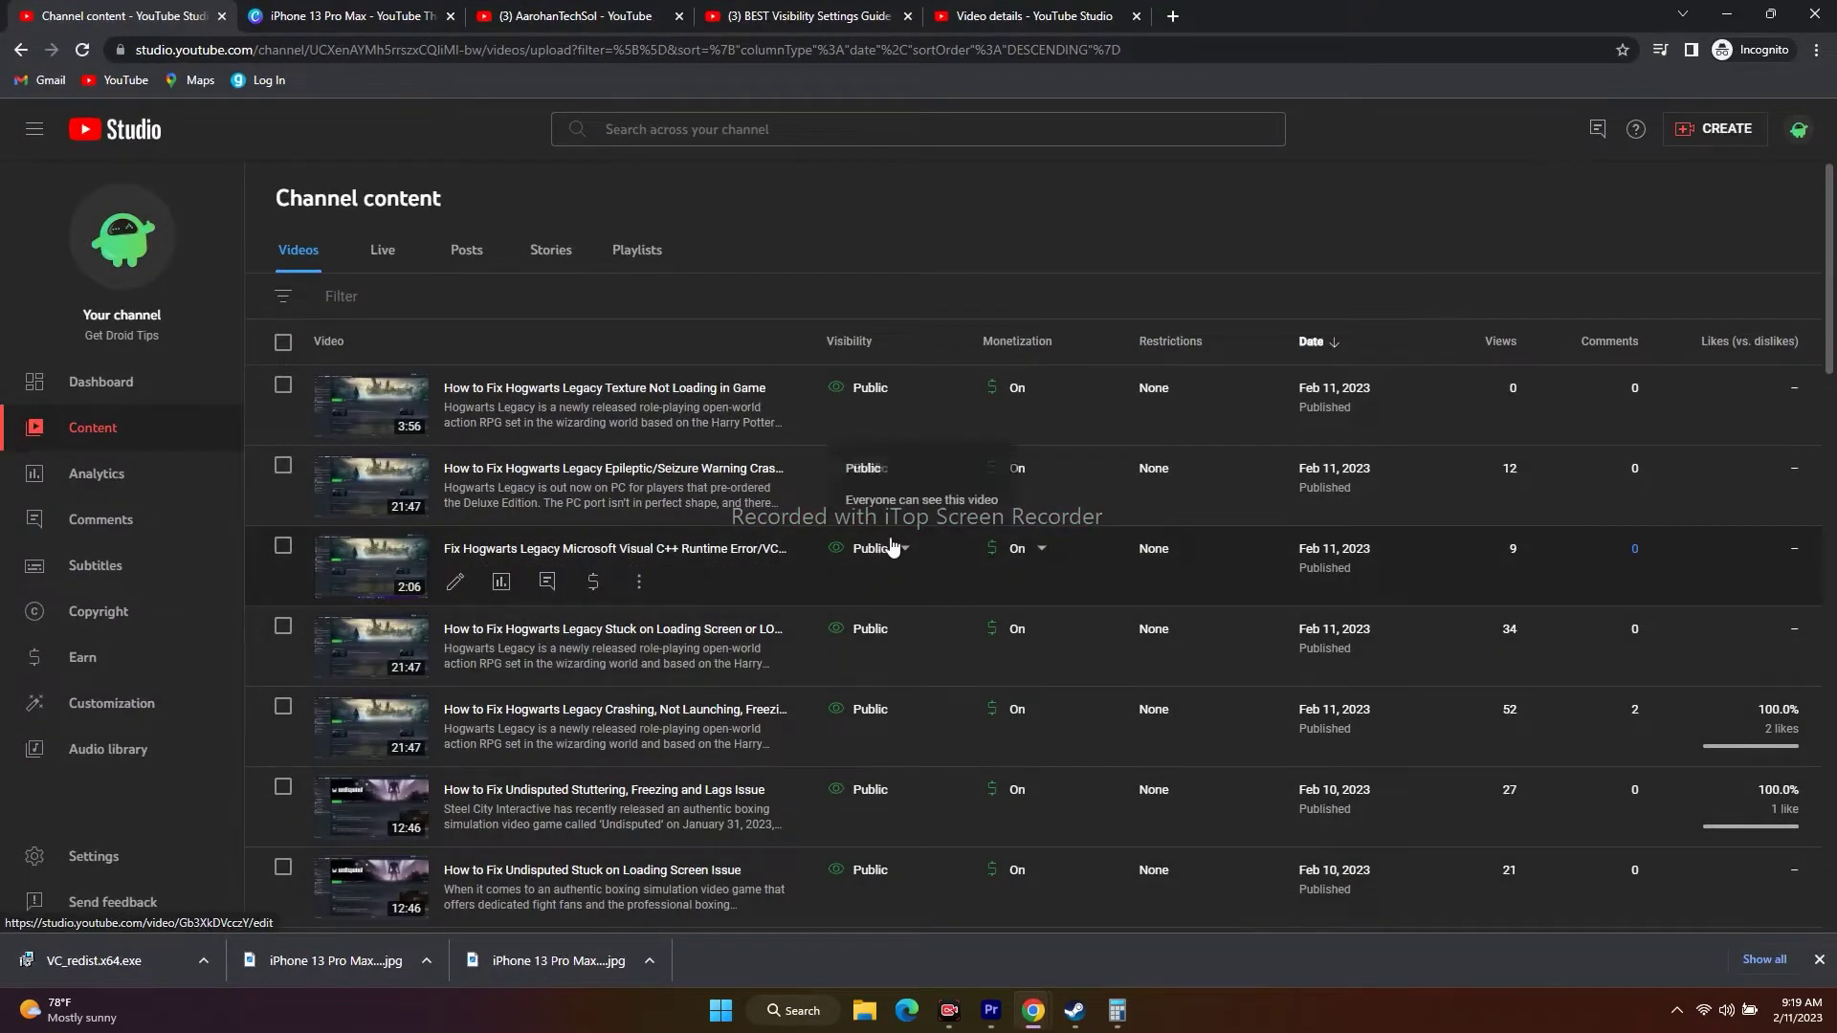
{"action": "left_click", "coordinate": [1727, 15]}
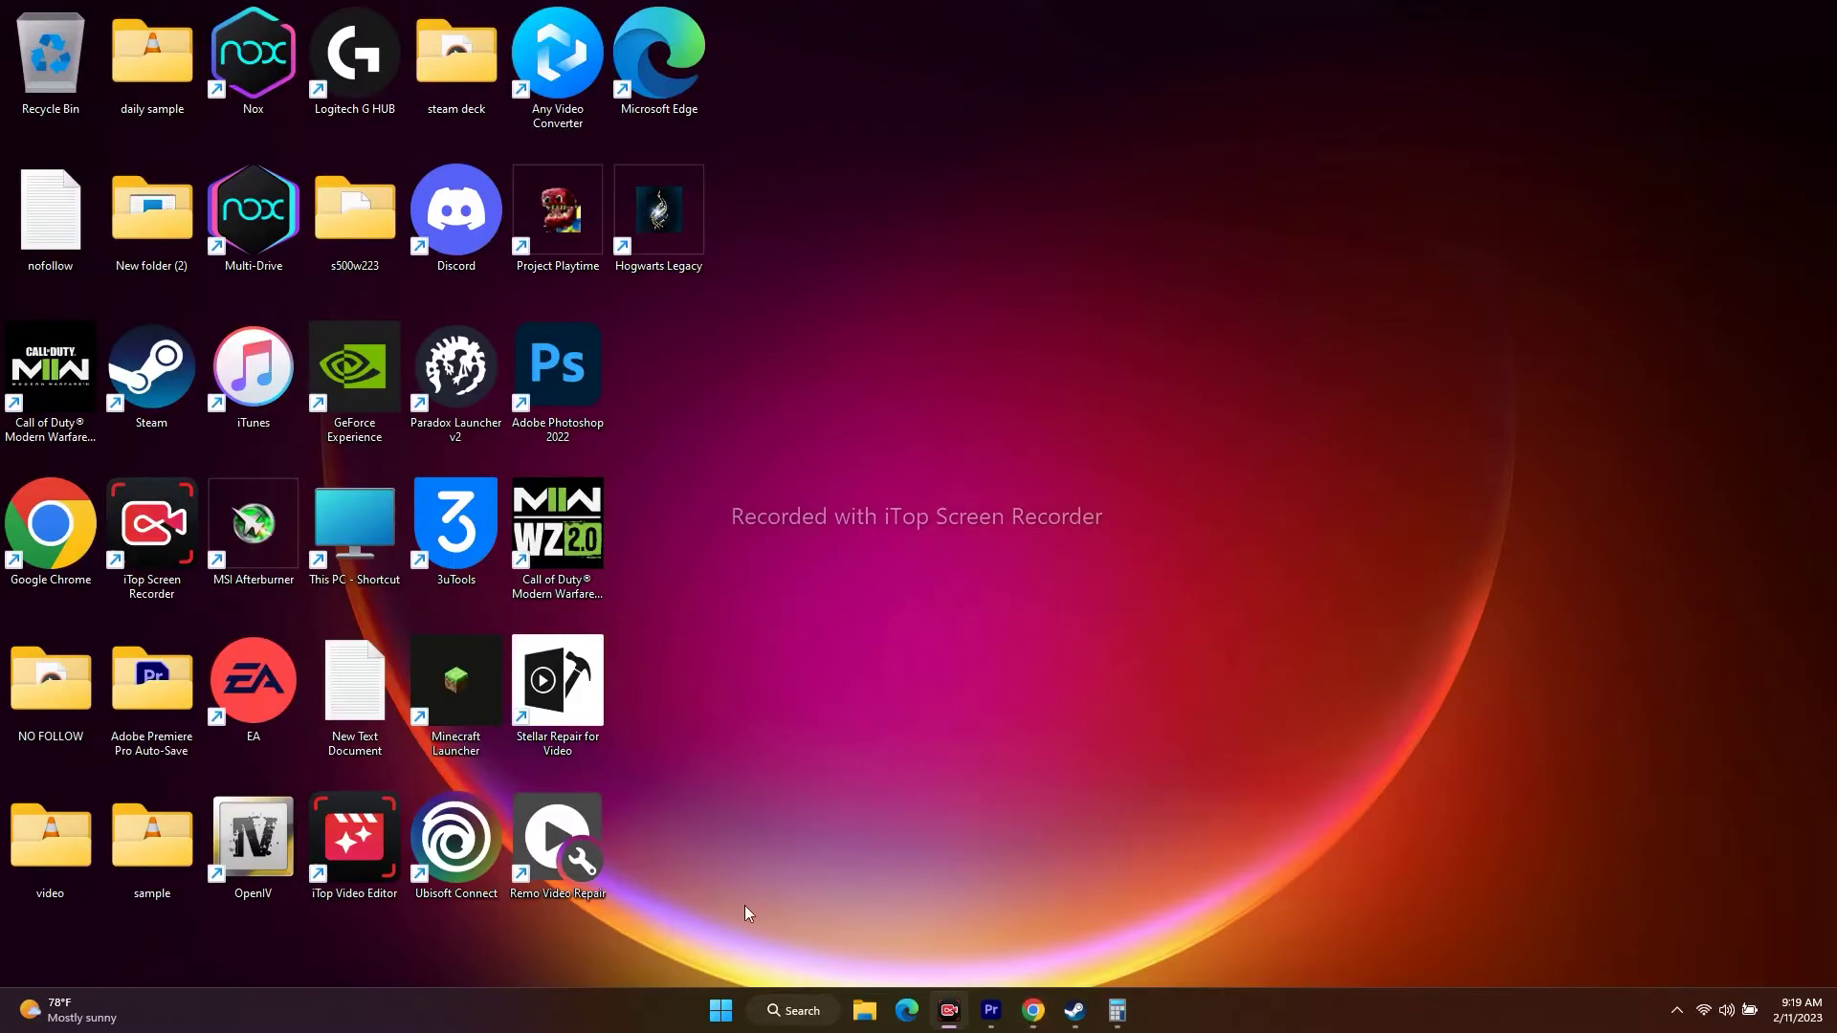
Step: Auto-search drivers for the RTX 2080 Max-Q under Display adapters, then close Device Manager
{"action": "right_click", "coordinate": [726, 1014]}
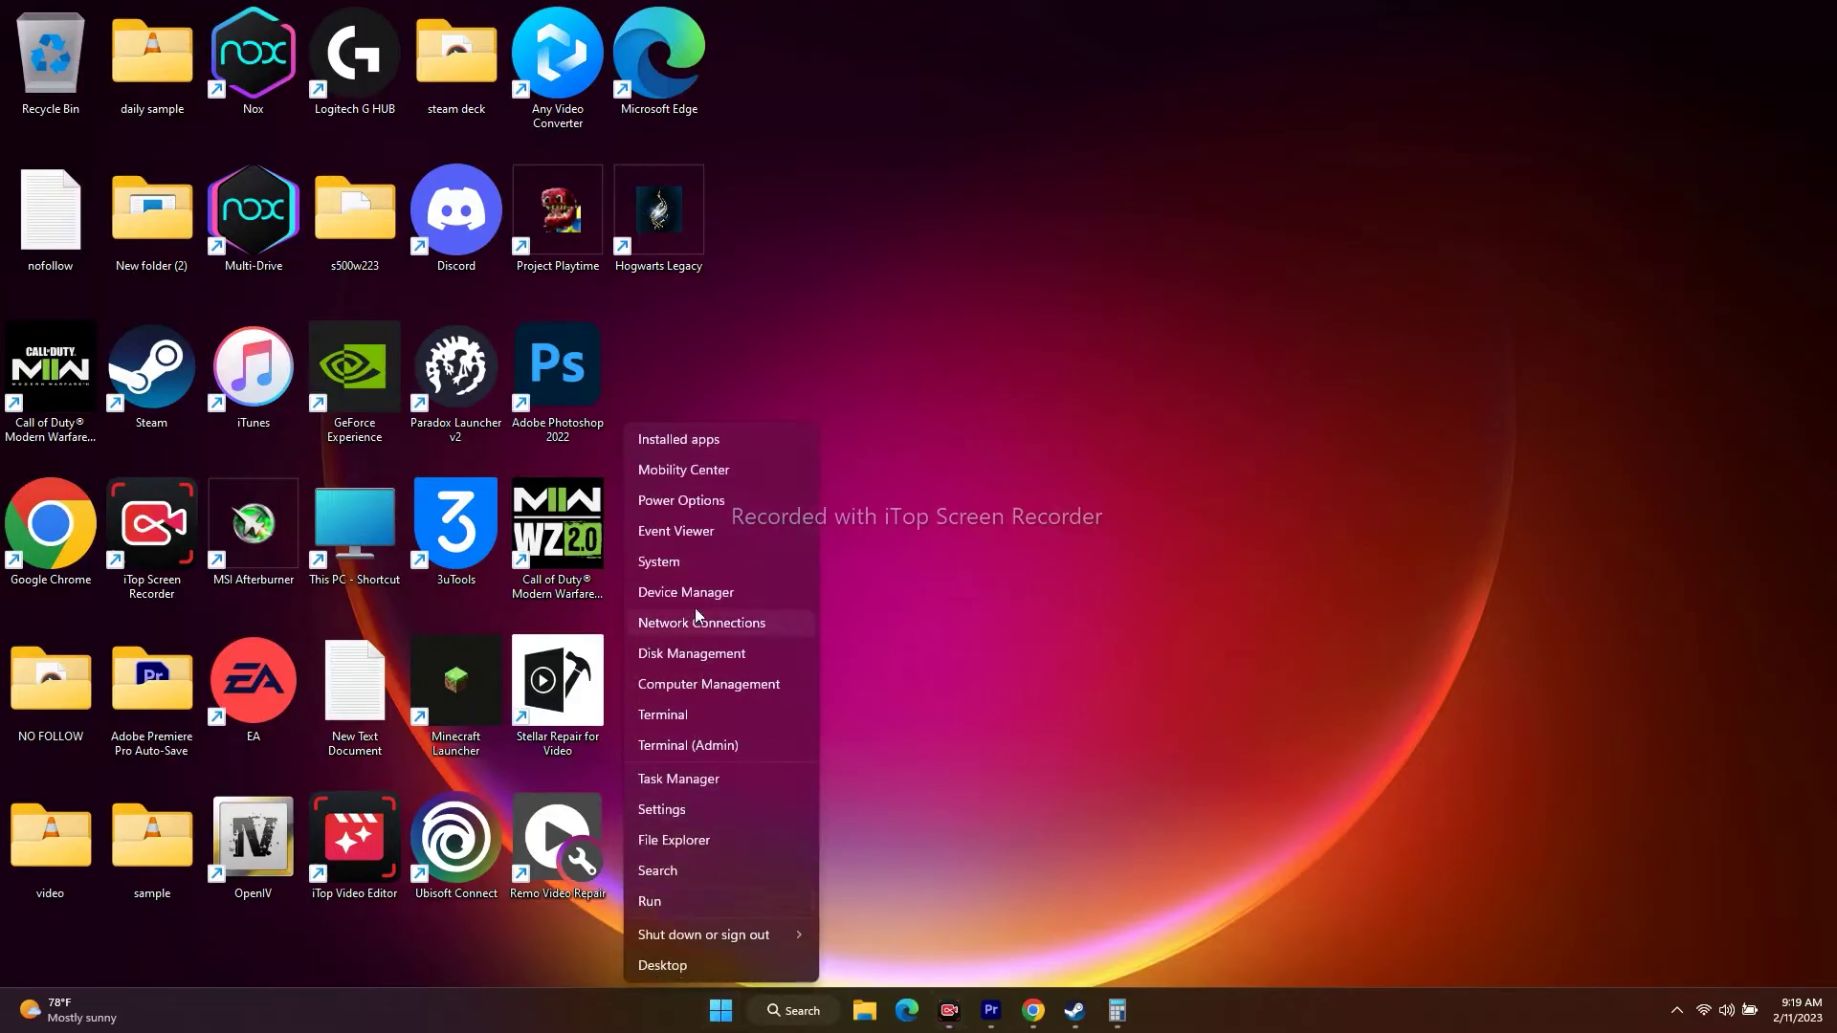
{"action": "left_click", "coordinate": [686, 591]}
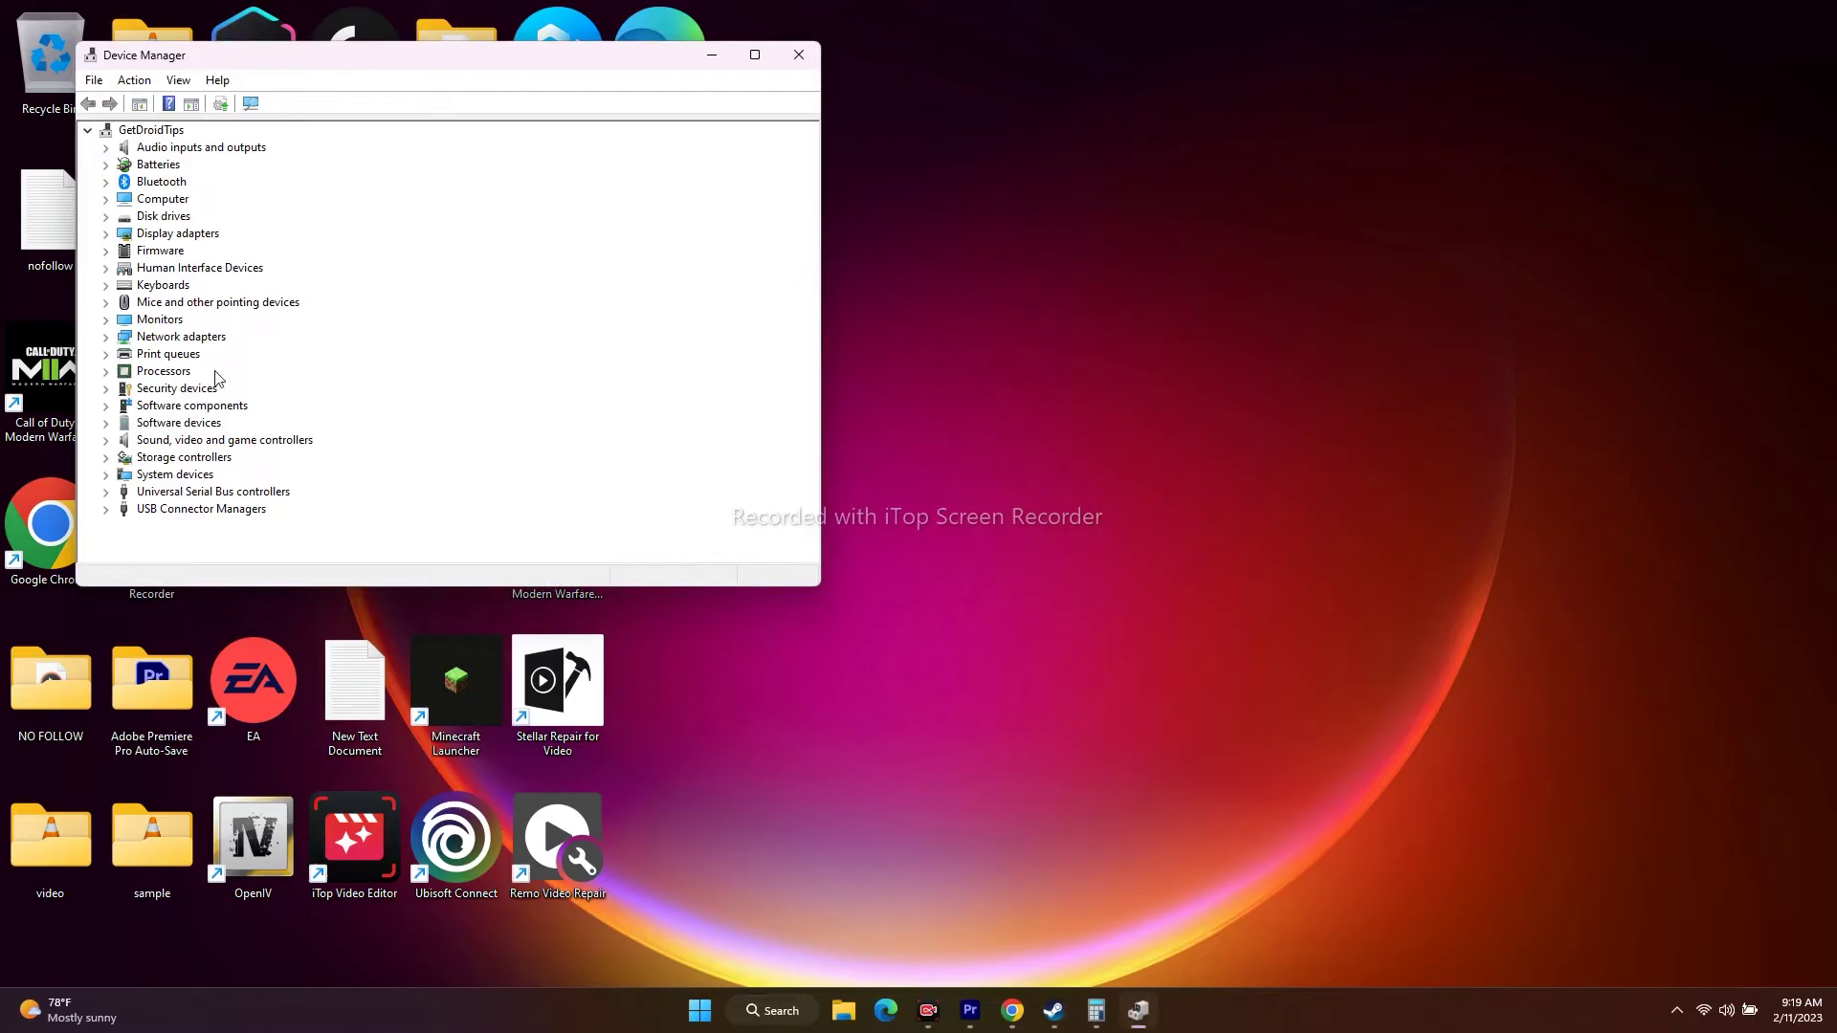
{"action": "left_click", "coordinate": [104, 250]}
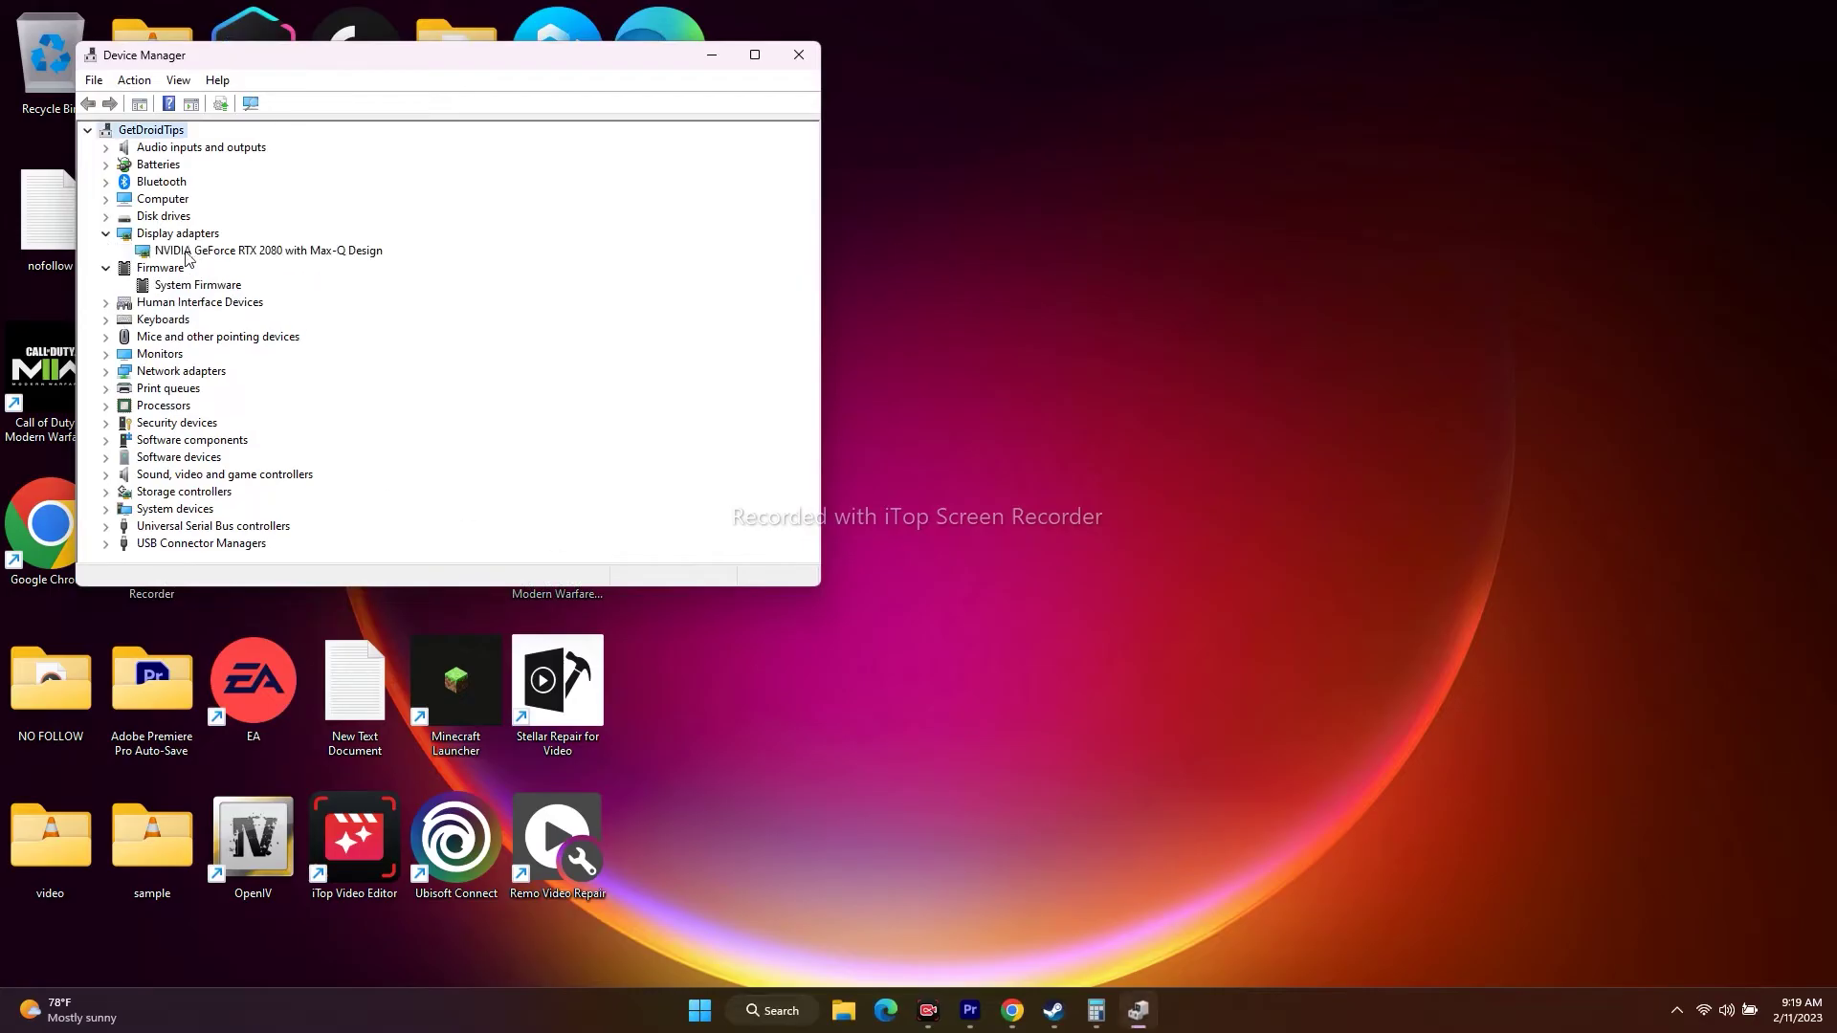
{"action": "left_click", "coordinate": [195, 253]}
{"action": "right_click", "coordinate": [196, 253]}
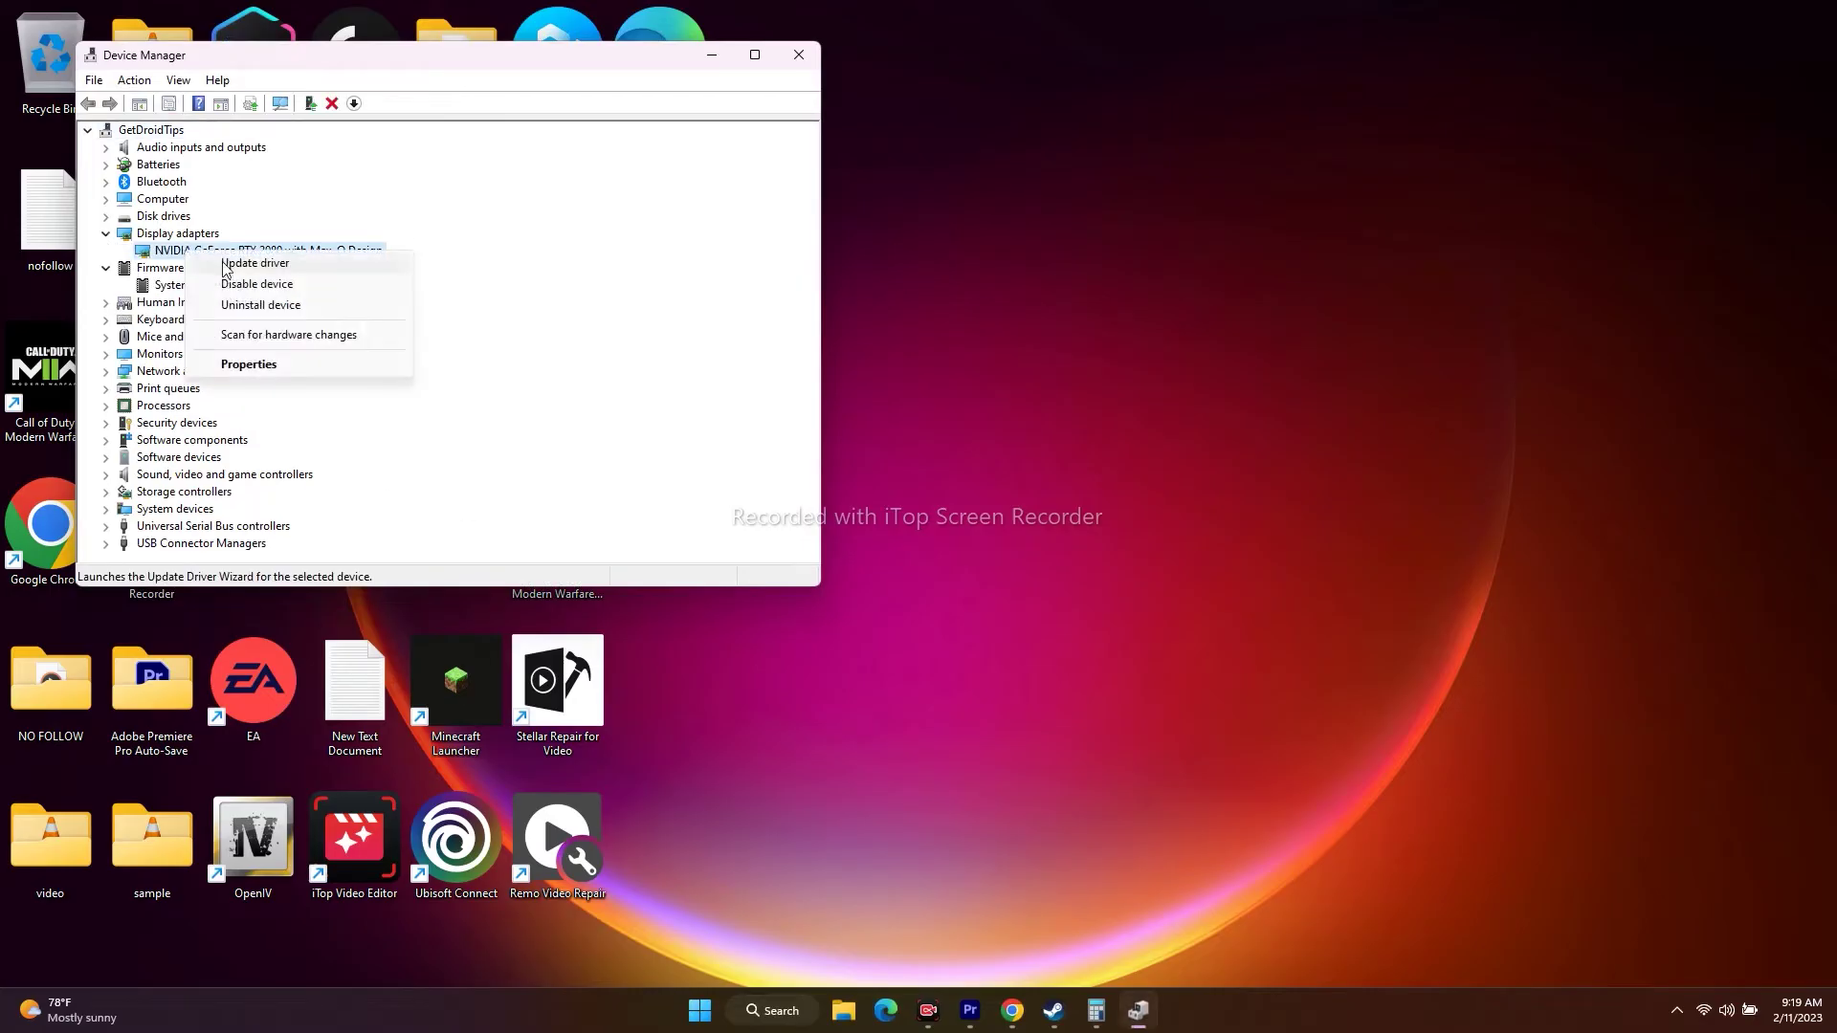
{"action": "left_click", "coordinate": [227, 268]}
{"action": "left_click", "coordinate": [318, 288]}
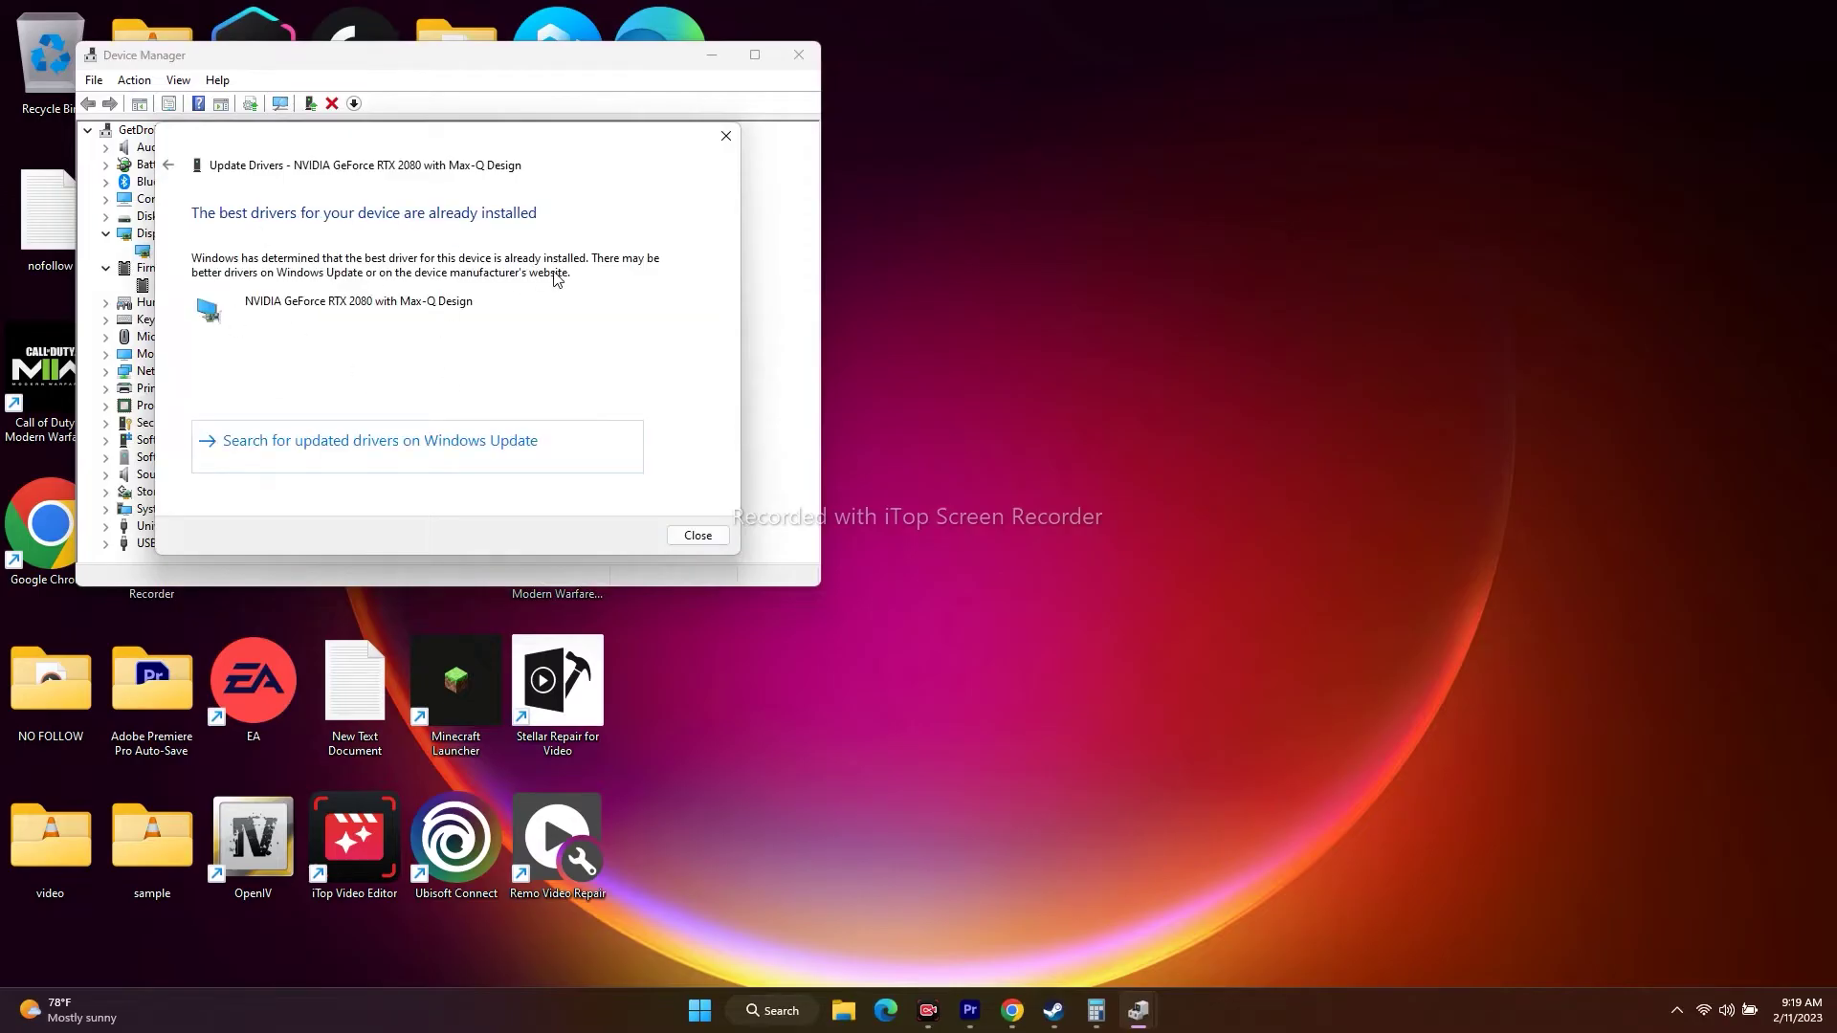
{"action": "left_click", "coordinate": [727, 138]}
{"action": "left_click", "coordinate": [799, 56]}
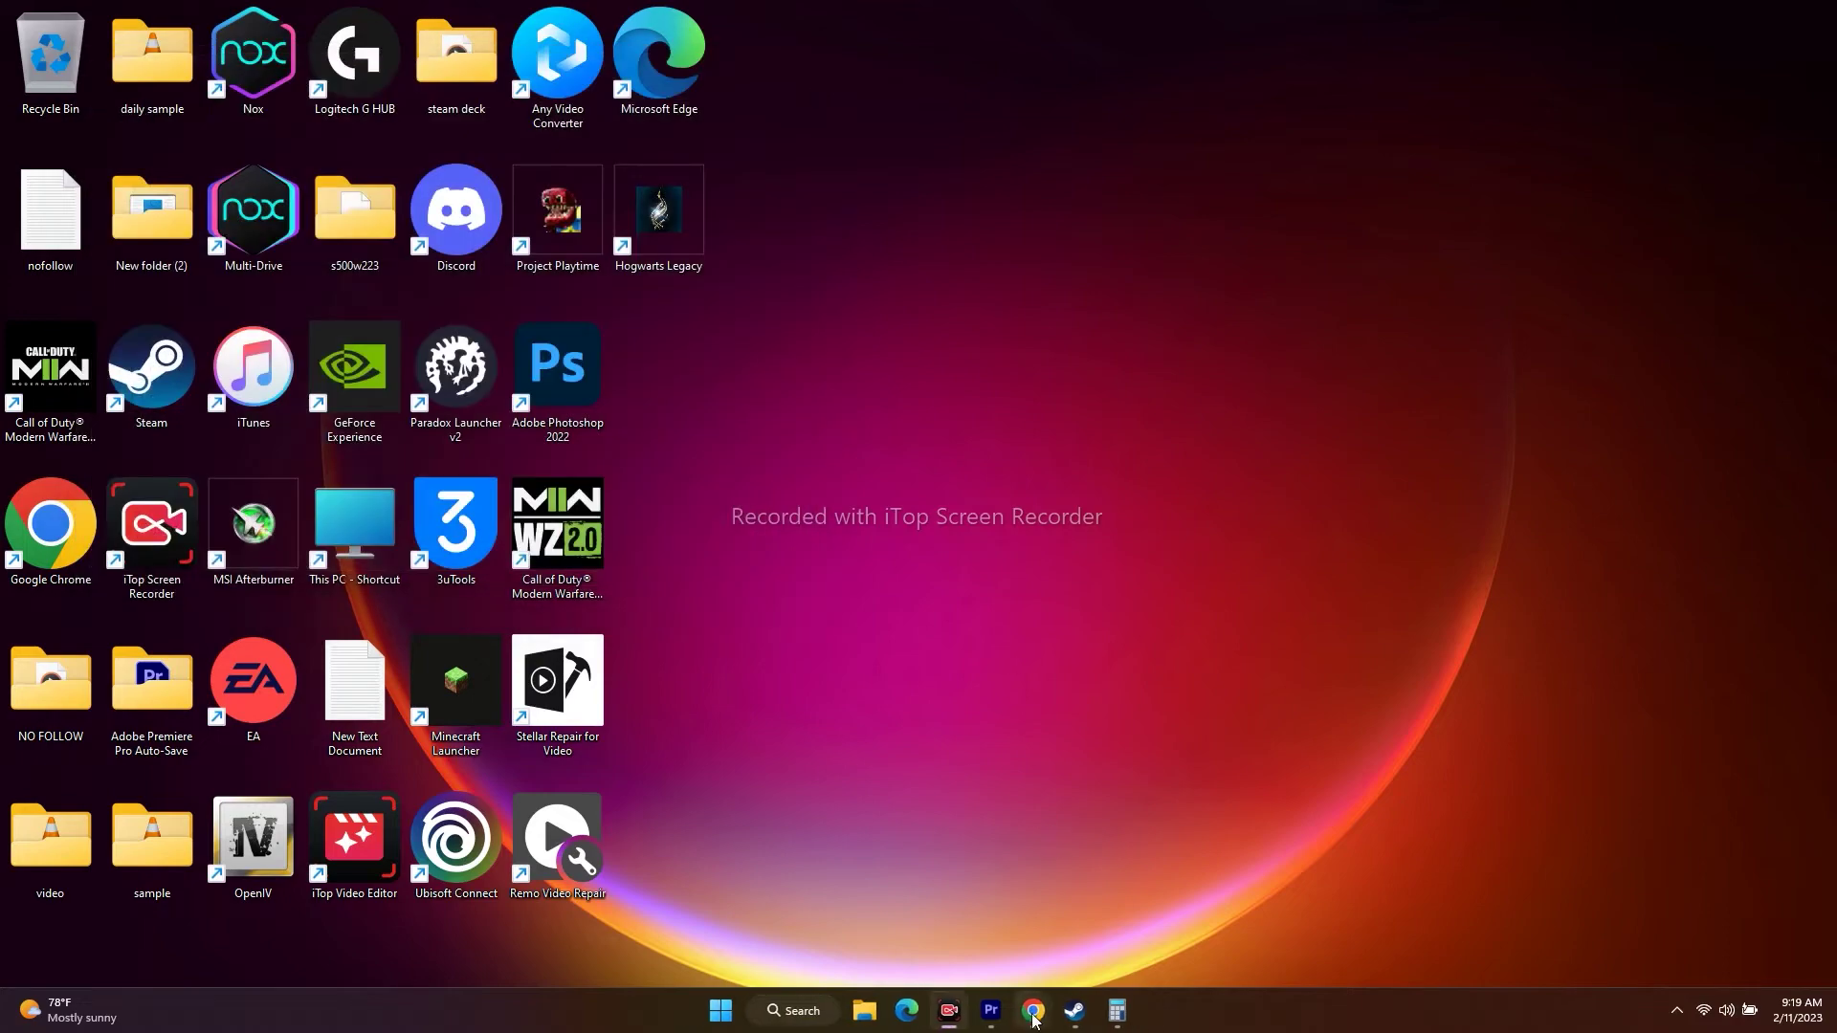
Step: Open the Hogwarts Legacy crashing video's details in YouTube Studio and right-click its NVIDIA link line
{"action": "mouse_move", "coordinate": [1033, 1011]}
{"action": "left_click", "coordinate": [1083, 896]}
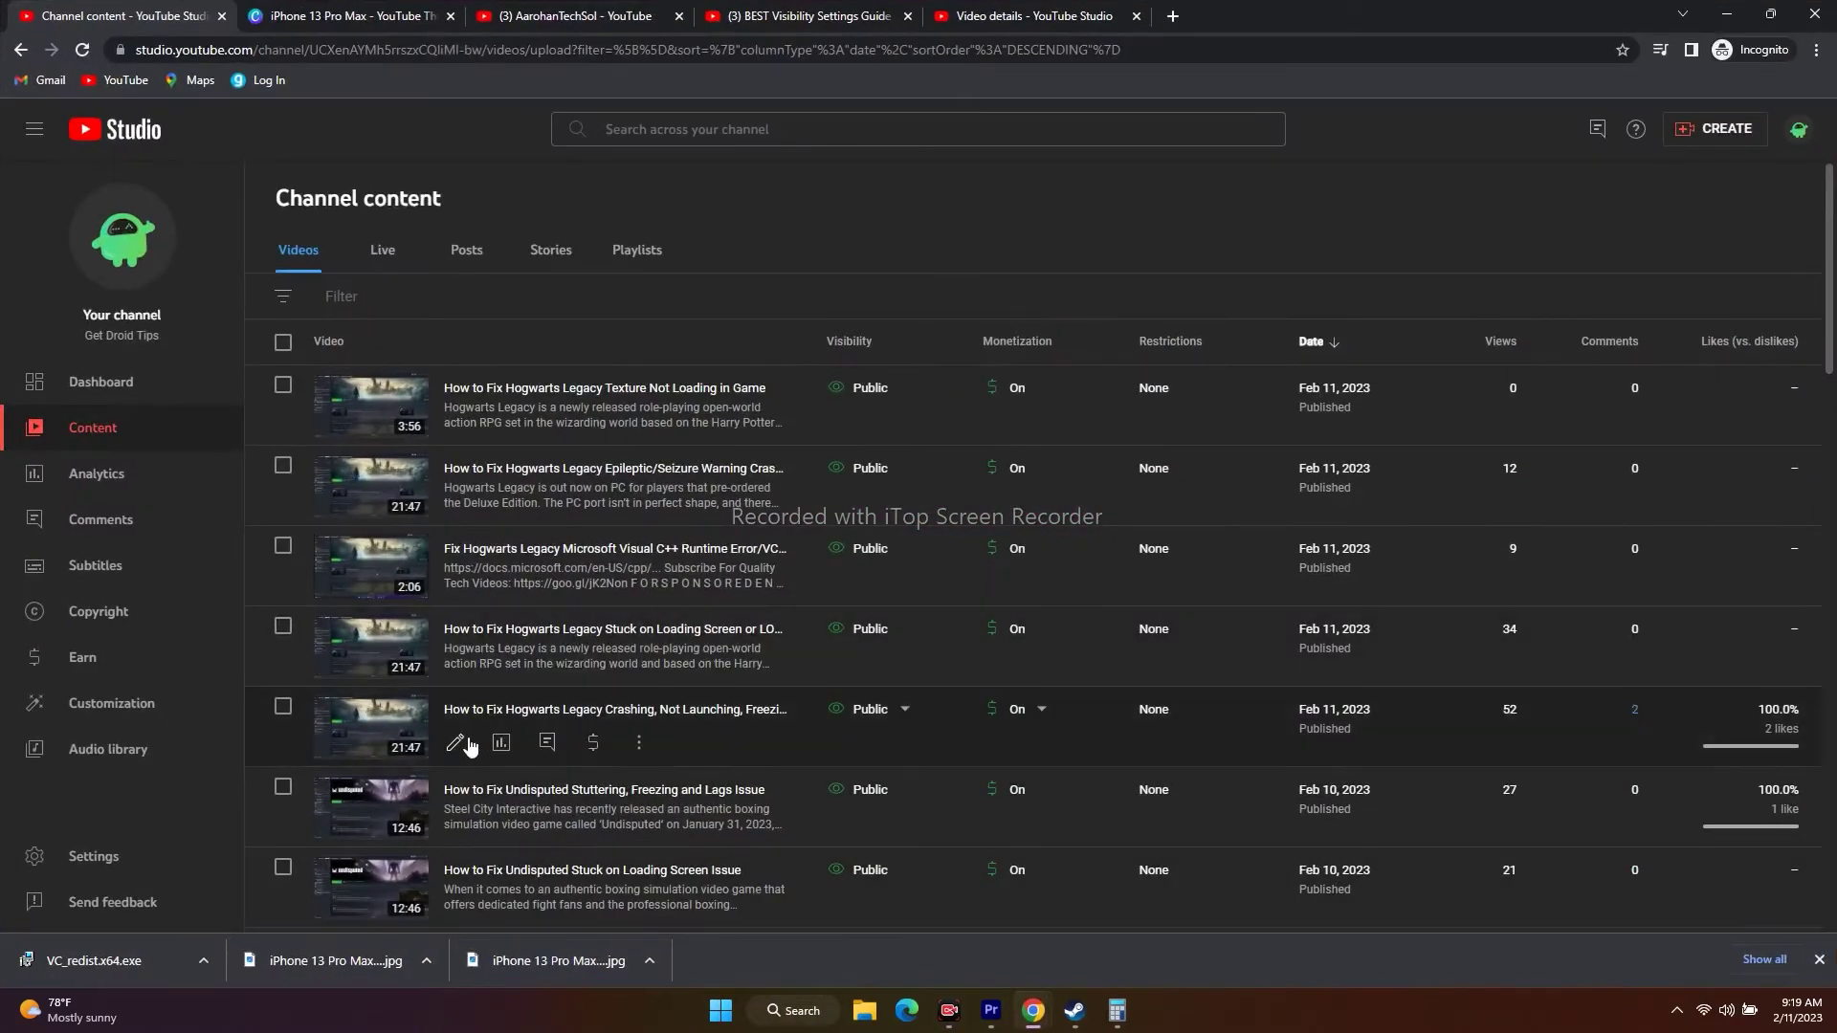
{"action": "left_click", "coordinate": [455, 742]}
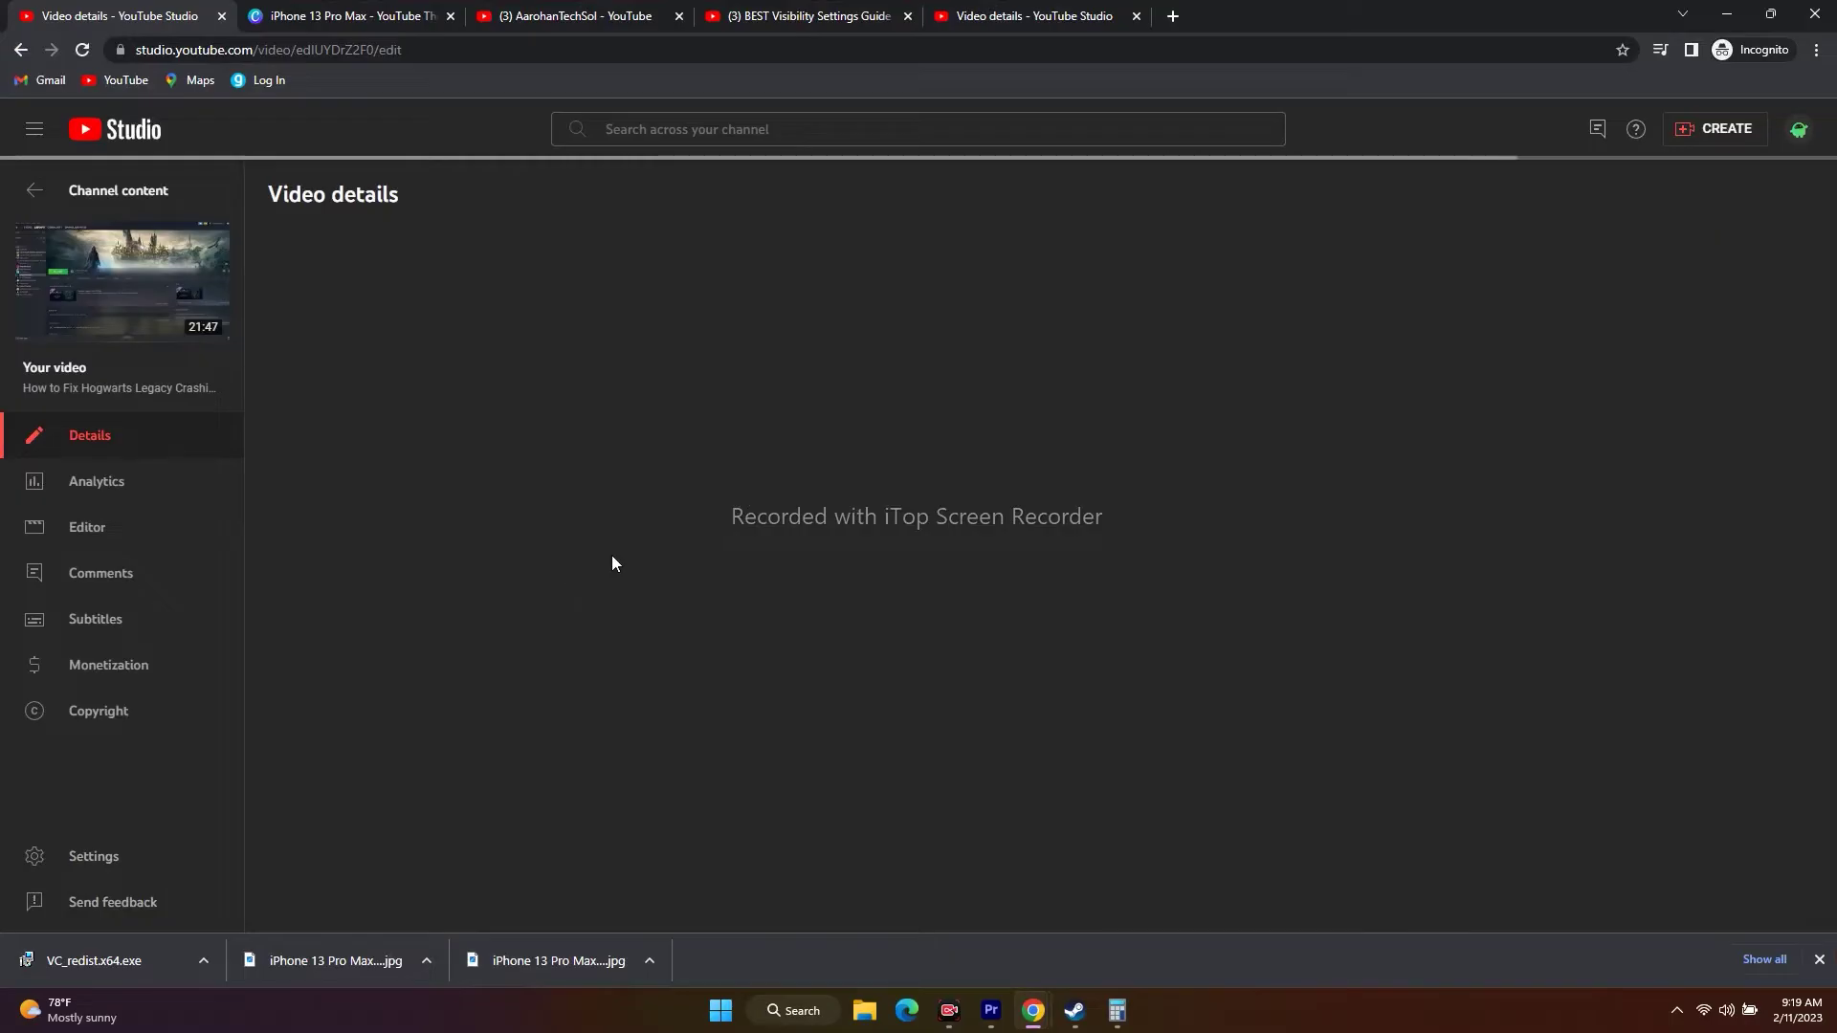
{"action": "scroll", "coordinate": [557, 641], "scroll_direction": "down", "scroll_amount": 3}
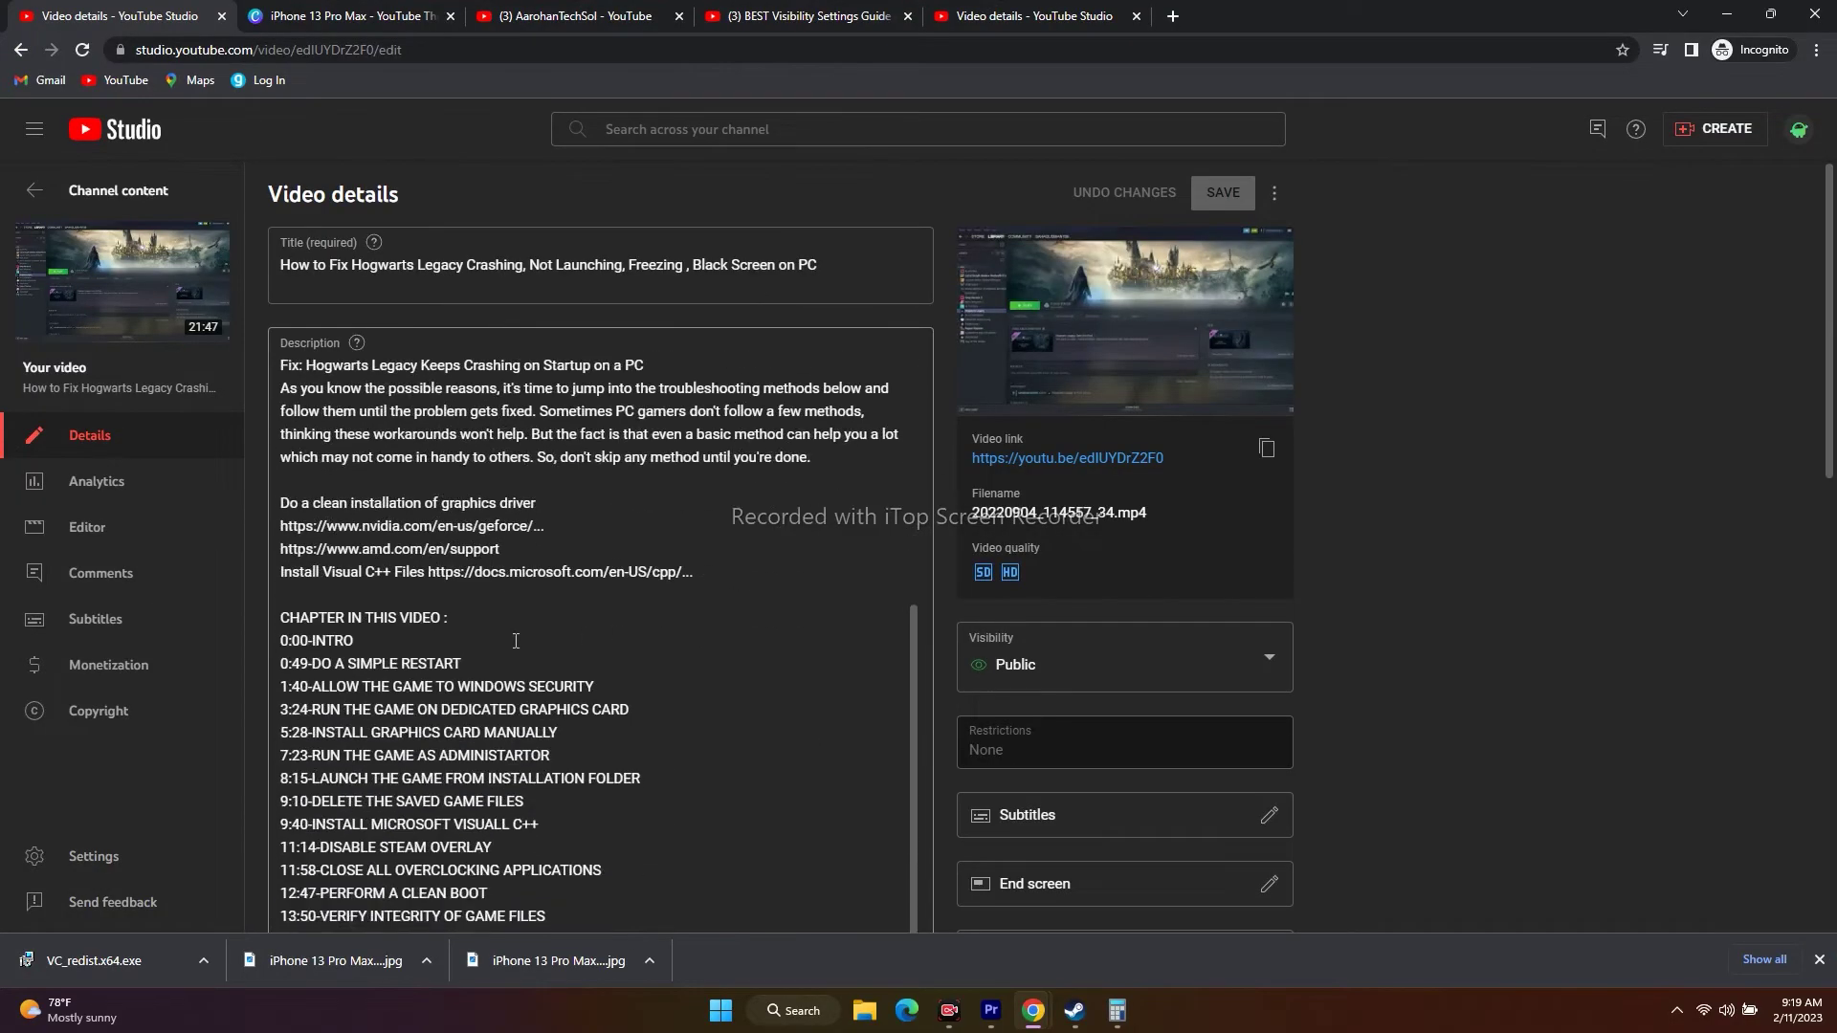
{"action": "right_click", "coordinate": [525, 527]}
{"action": "left_click", "coordinate": [542, 525]}
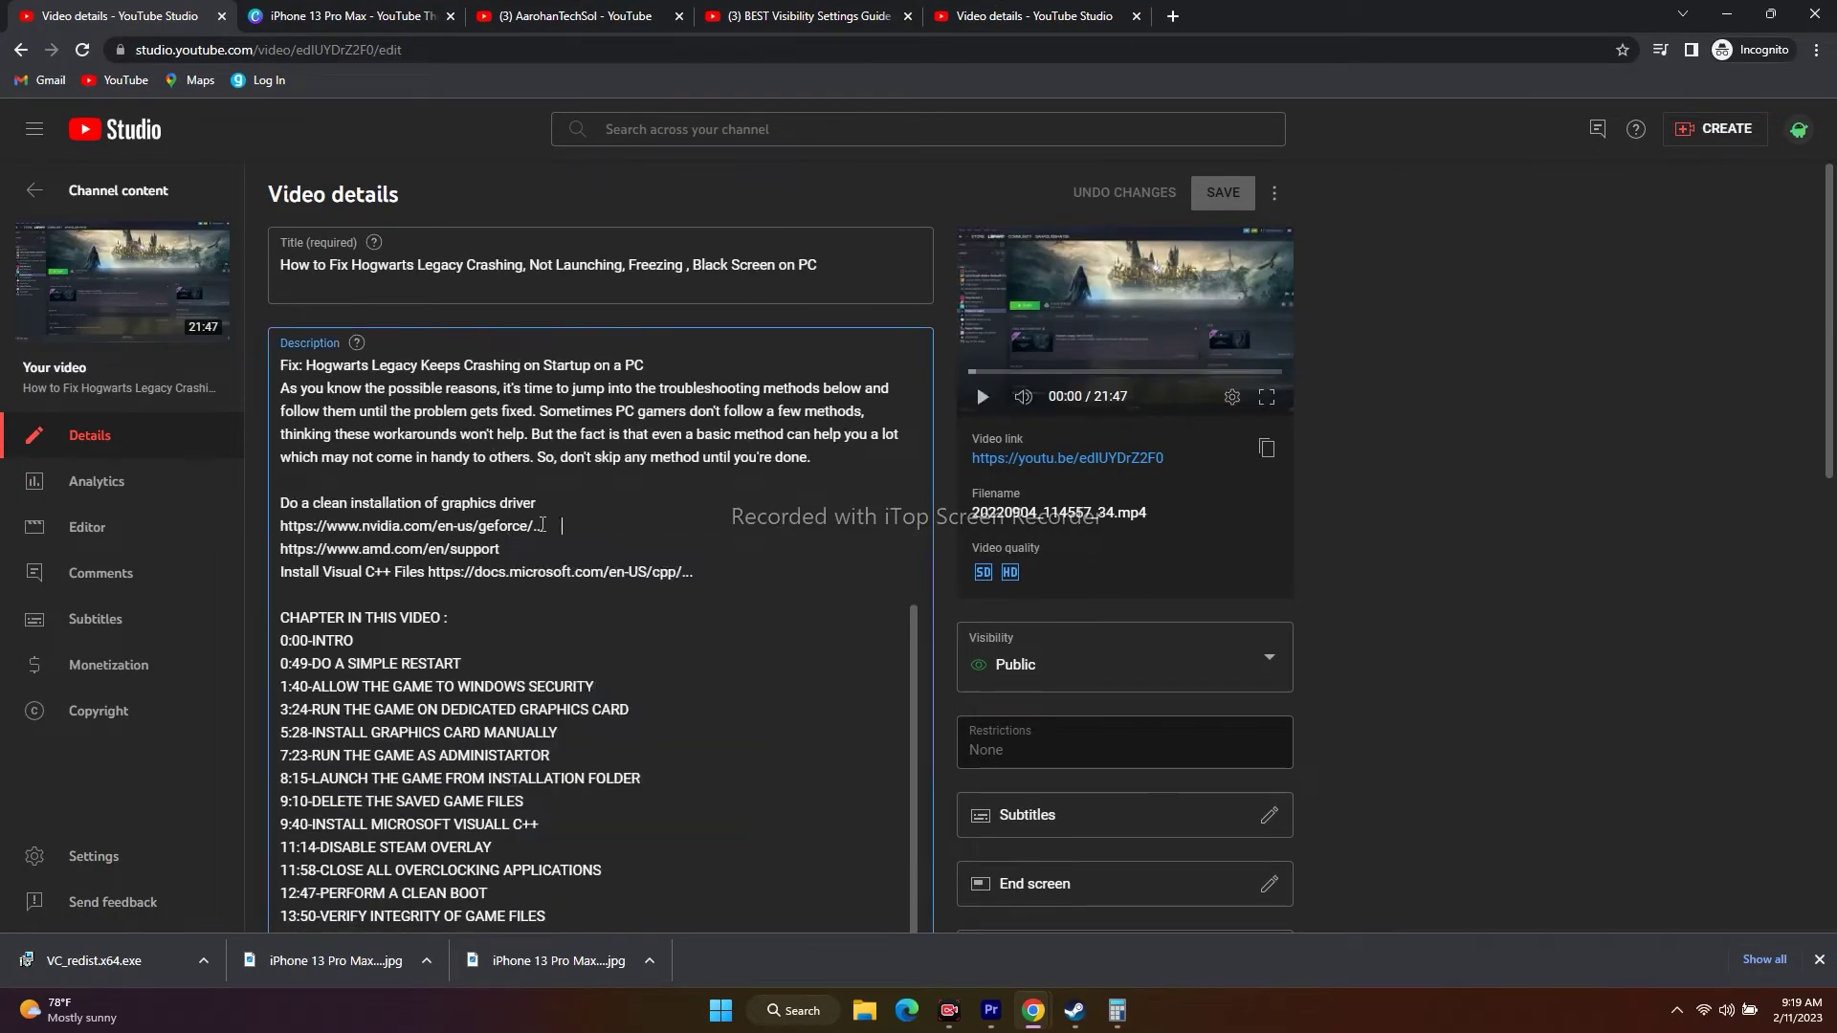
{"action": "right_click", "coordinate": [541, 526]}
{"action": "left_click", "coordinate": [541, 525]}
Step: Open the video's public watch page, mute and pause it, and expand the description
{"action": "left_click", "coordinate": [1071, 472]}
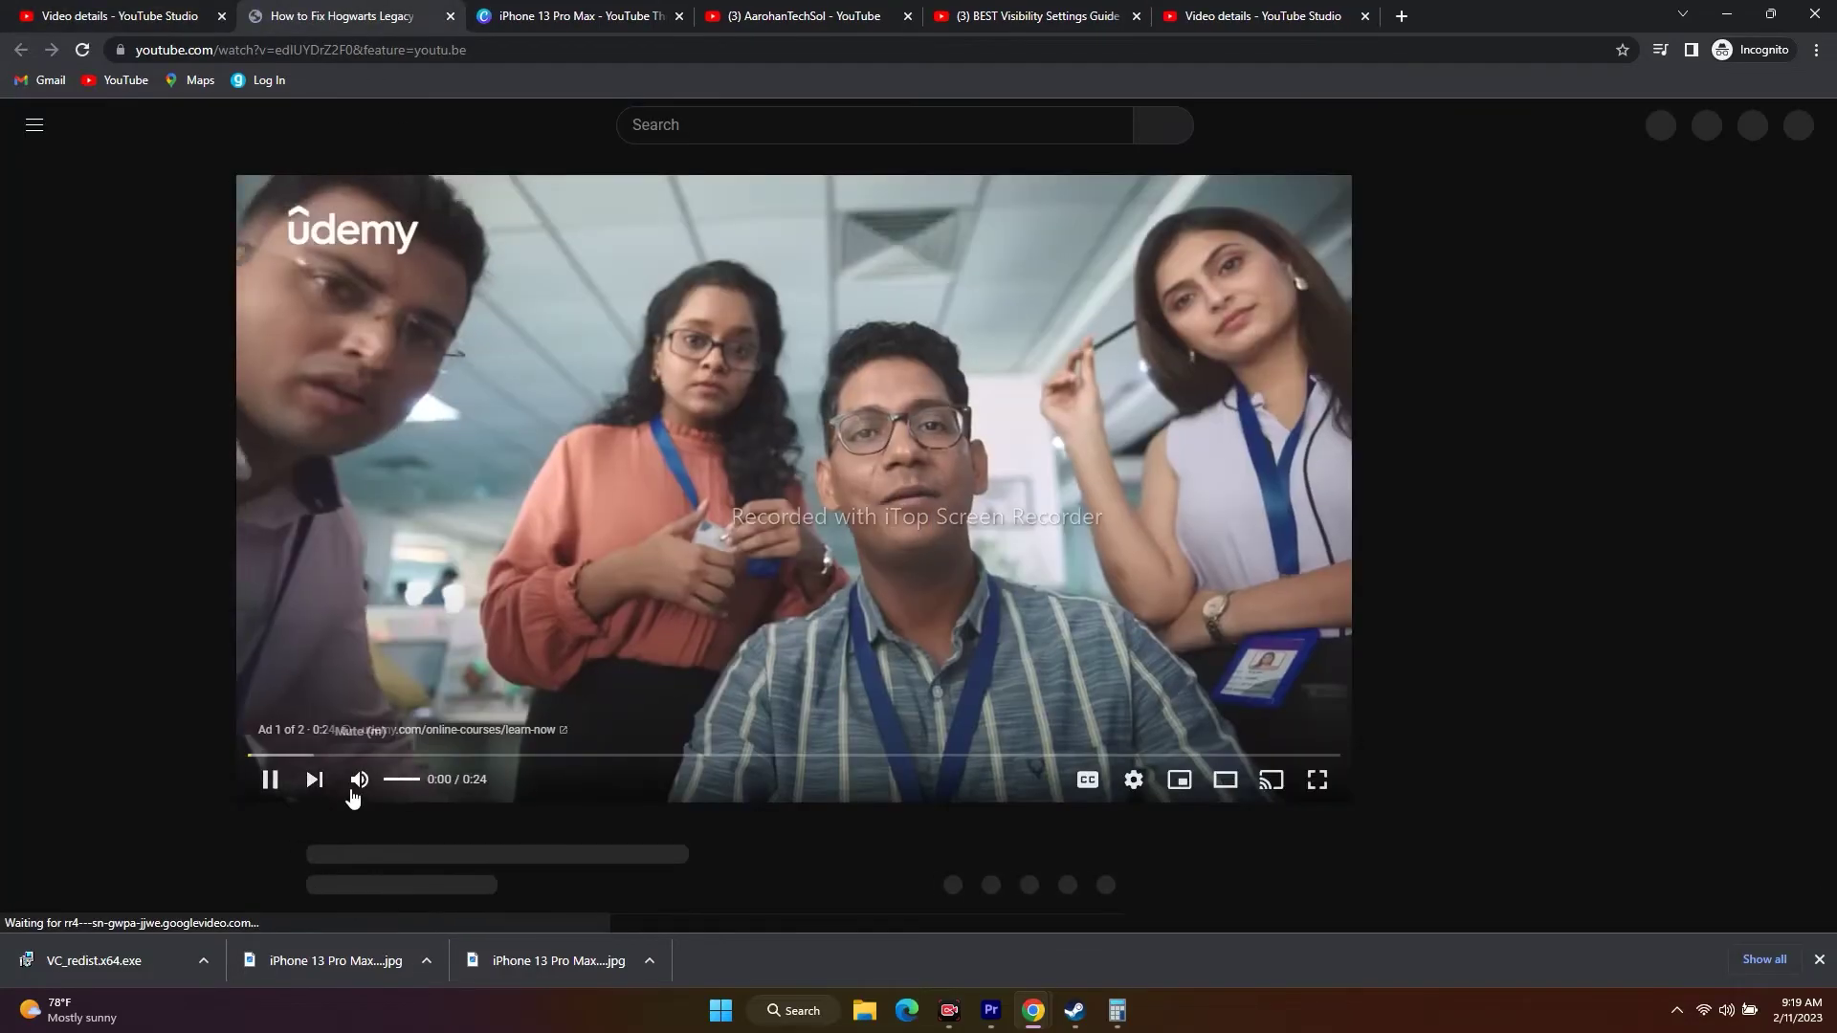
{"action": "left_click", "coordinate": [358, 780]}
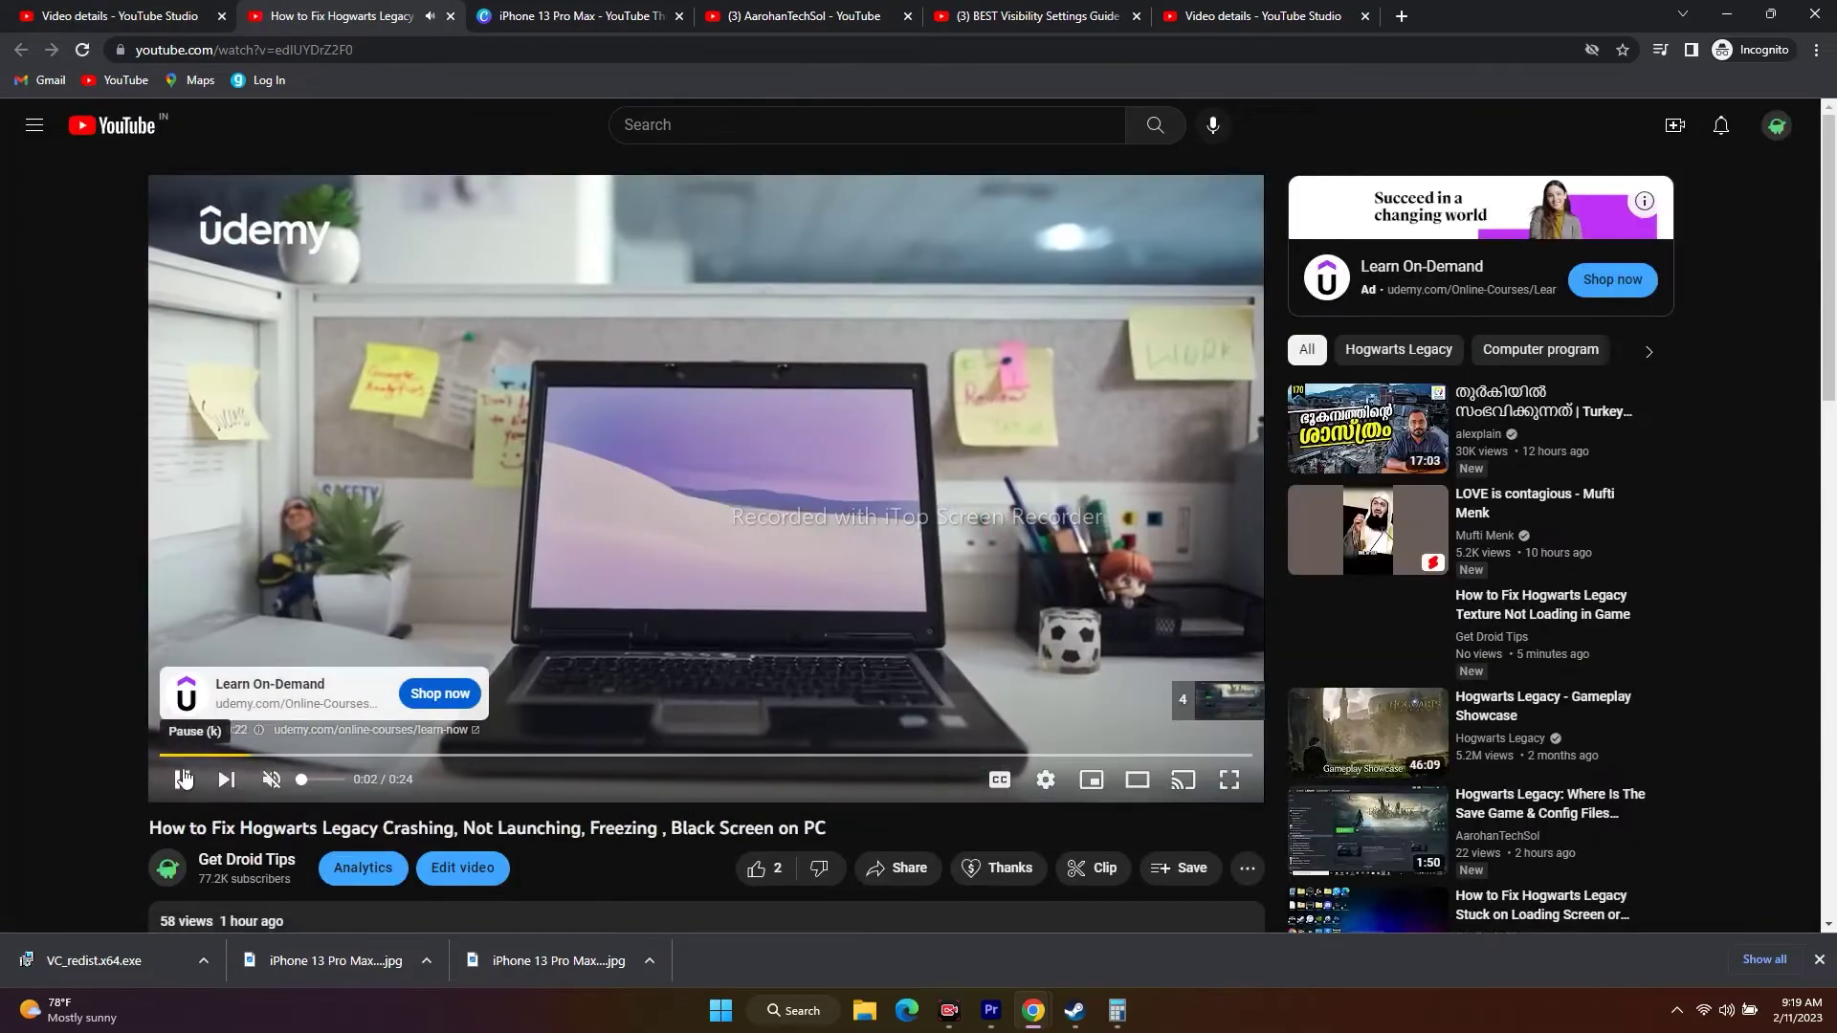
{"action": "left_click", "coordinate": [183, 780]}
{"action": "scroll", "coordinate": [183, 779], "scroll_direction": "down", "scroll_amount": 2}
{"action": "left_click", "coordinate": [438, 750]}
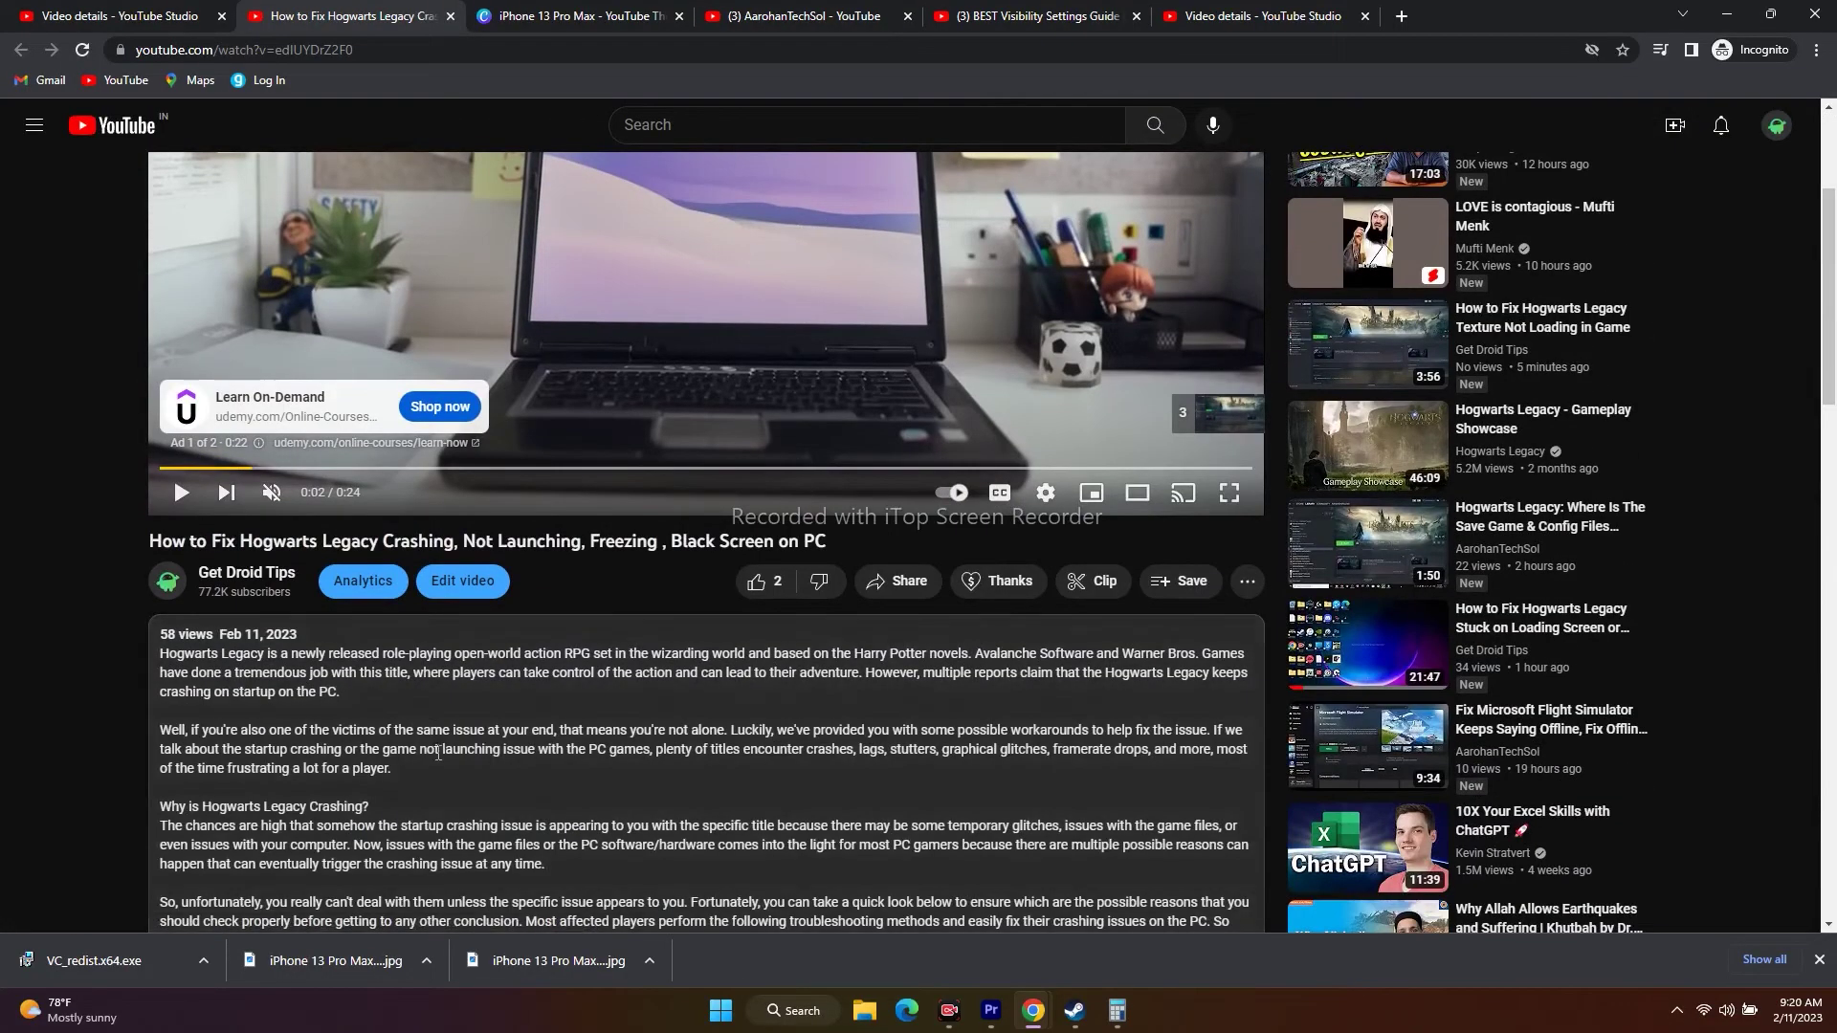
{"action": "scroll", "coordinate": [437, 752], "scroll_direction": "down", "scroll_amount": 2}
{"action": "scroll", "coordinate": [434, 752], "scroll_direction": "down", "scroll_amount": 2}
Step: Open the nvidia.com and amd.com description links in new tabs
{"action": "right_click", "coordinate": [387, 521]}
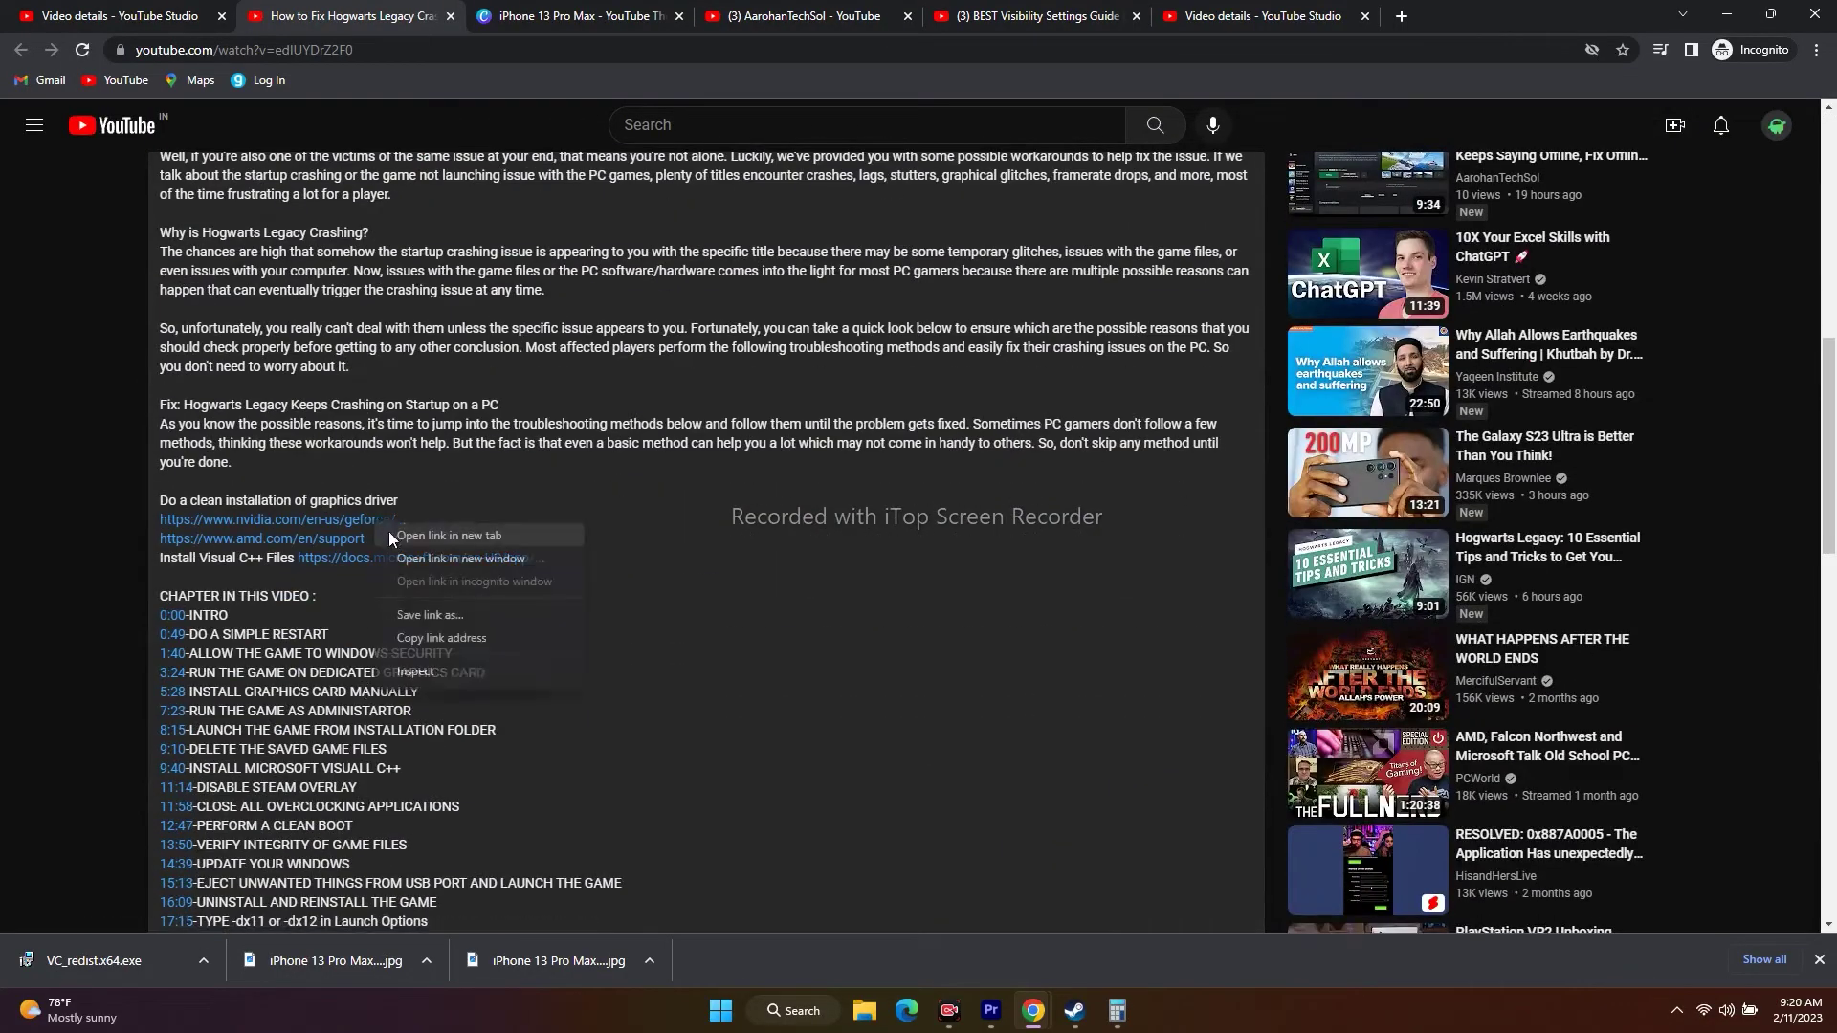
{"action": "left_click", "coordinate": [430, 534]}
{"action": "right_click", "coordinate": [360, 539]}
{"action": "left_click", "coordinate": [381, 555]}
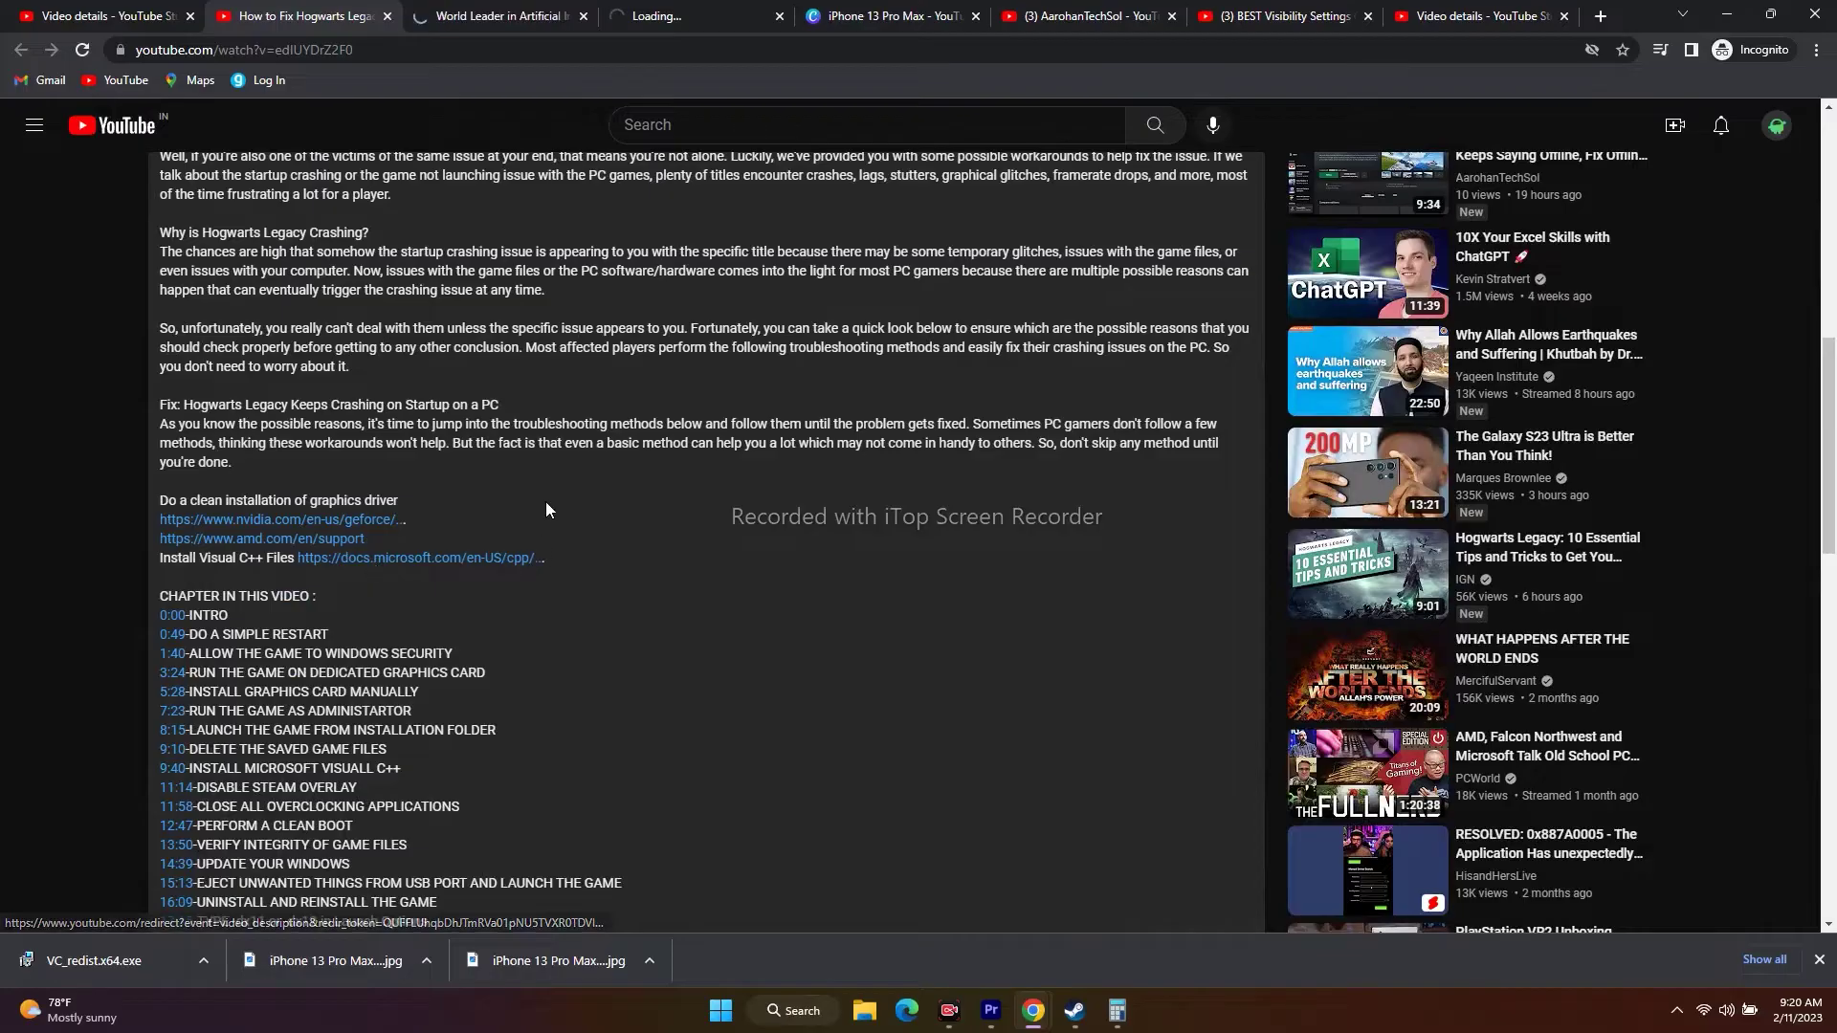
{"action": "left_click", "coordinate": [517, 16]}
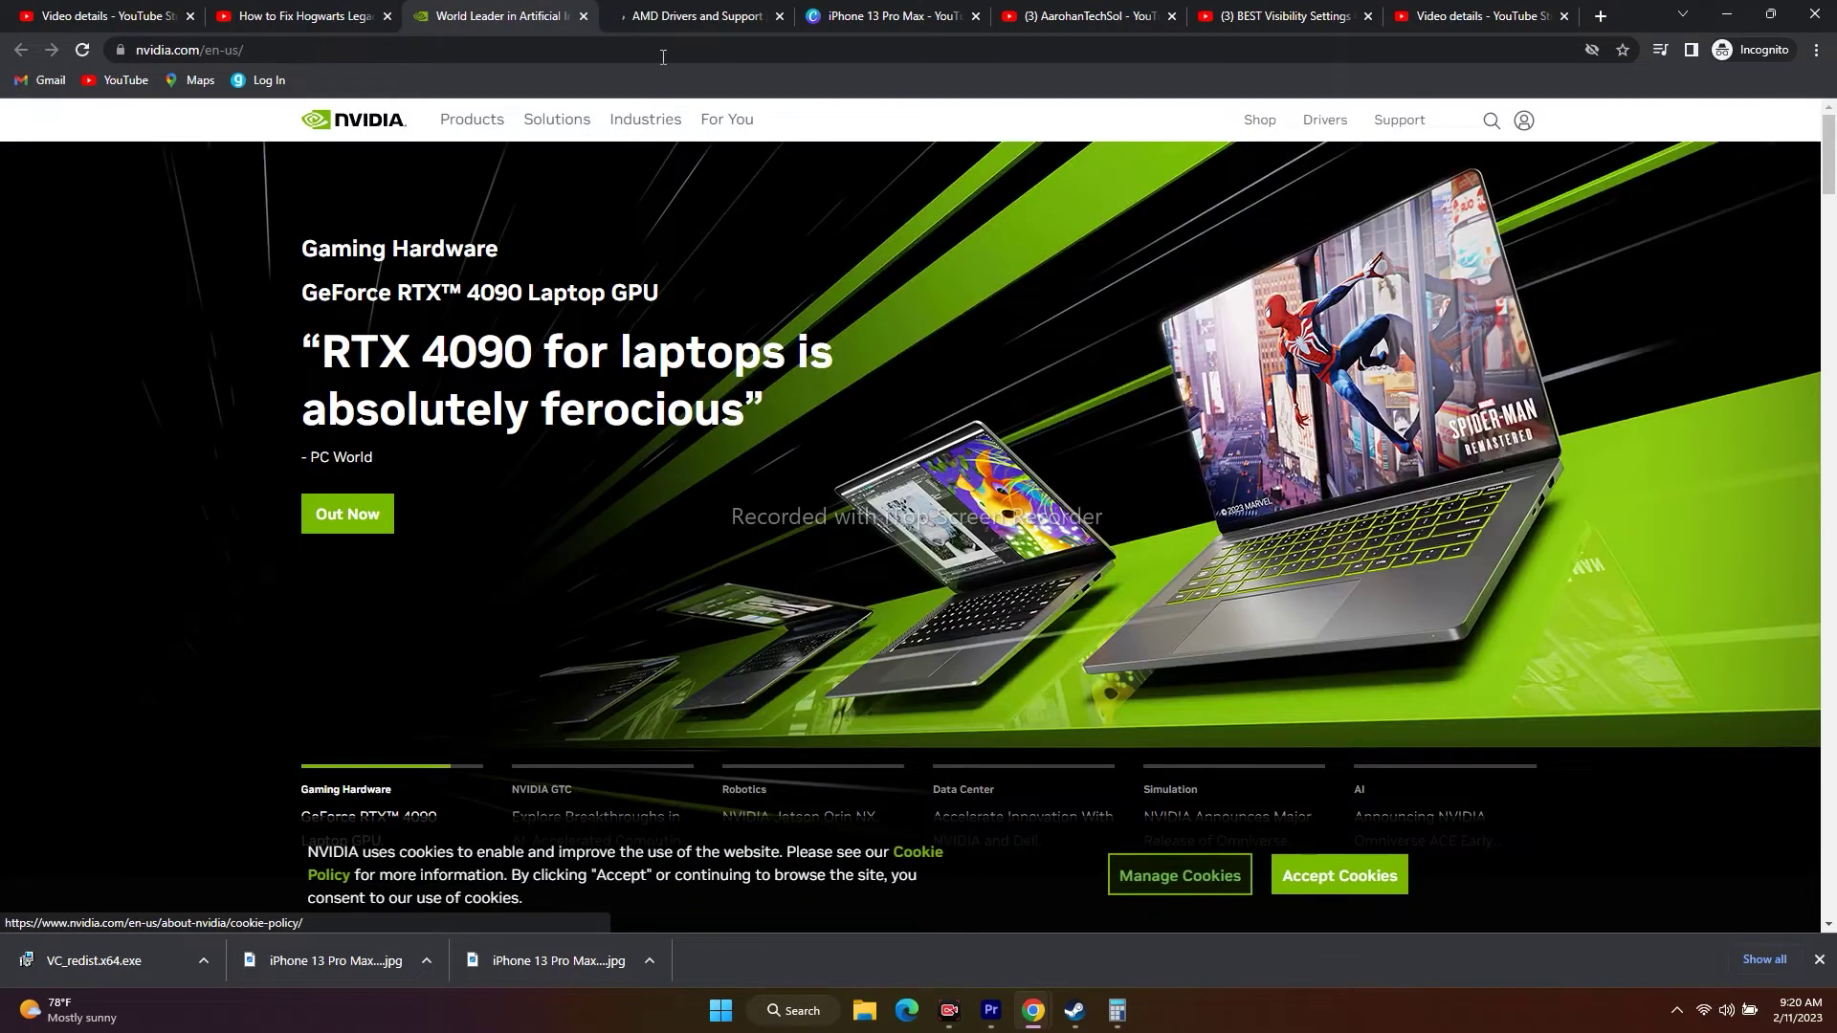
Step: From the nvidia.com tab, open NVIDIA's Drivers download page
{"action": "left_click", "coordinate": [688, 25]}
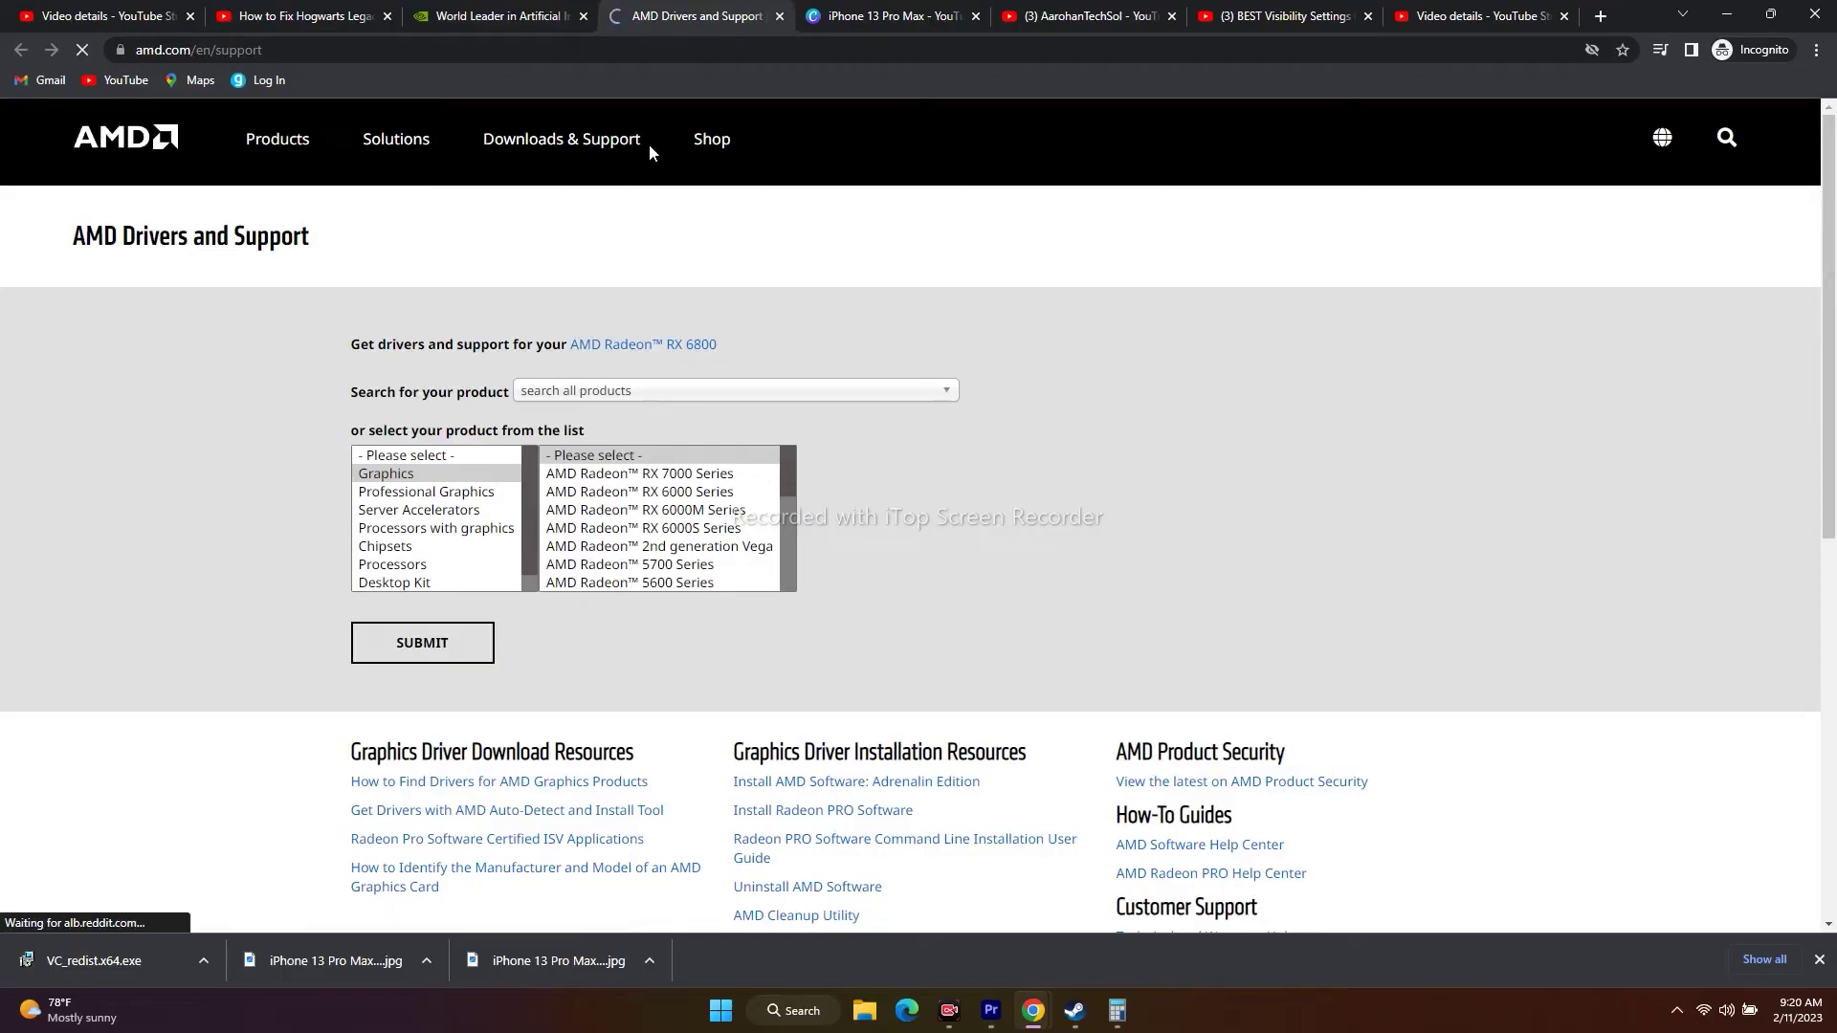
{"action": "left_click", "coordinate": [519, 14]}
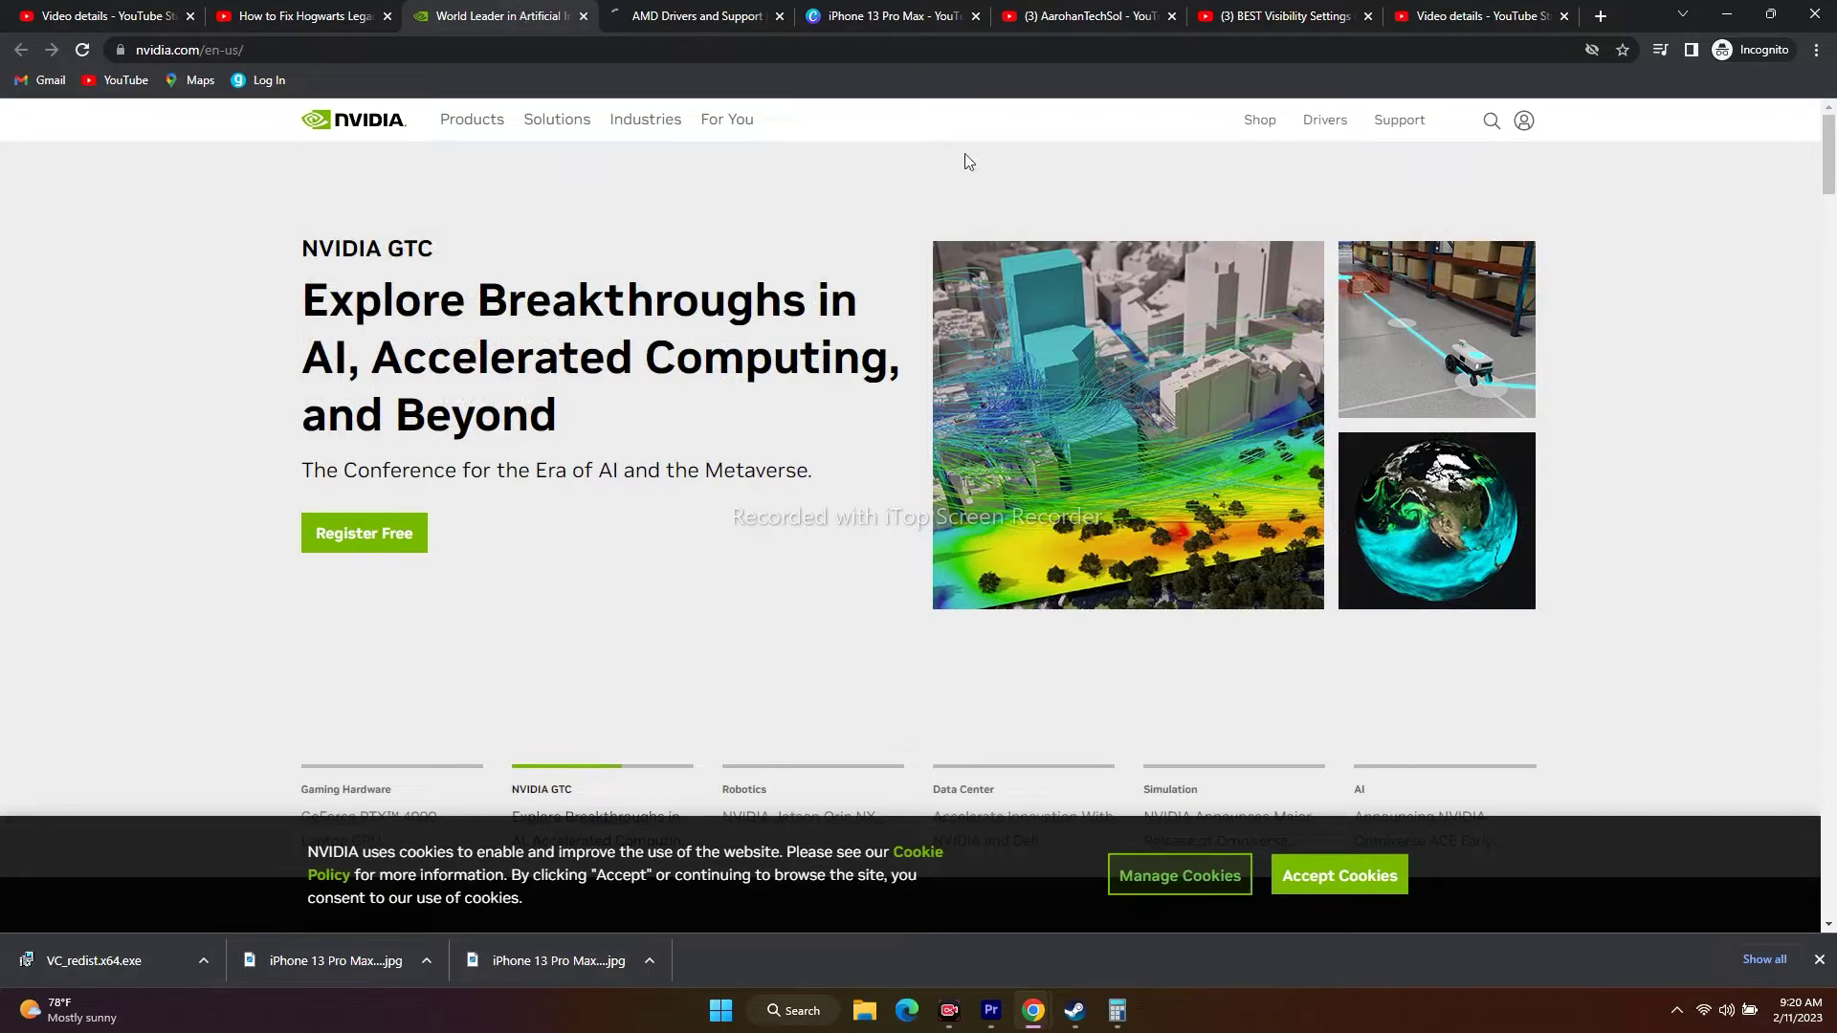
{"action": "left_click", "coordinate": [1323, 126]}
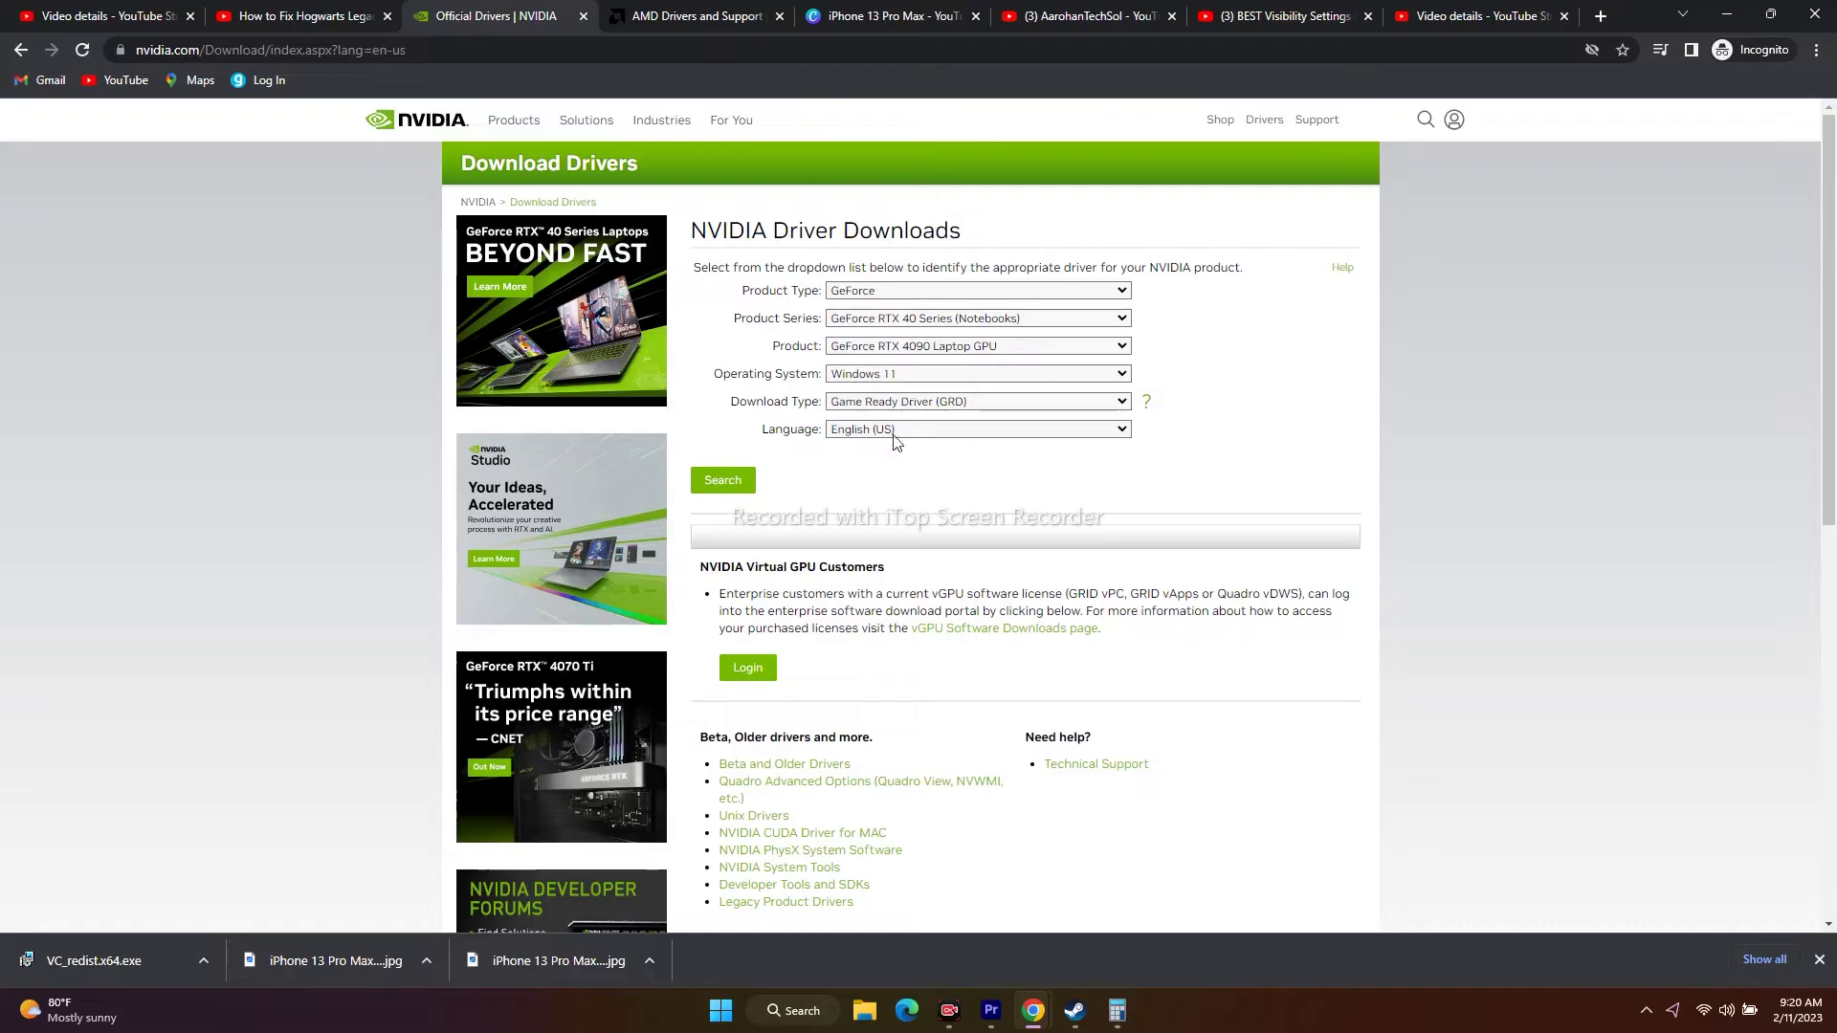
Step: Search for the RTX 4090 Laptop GPU Windows 11 driver and review the 528.49 result
{"action": "left_click", "coordinate": [723, 484]}
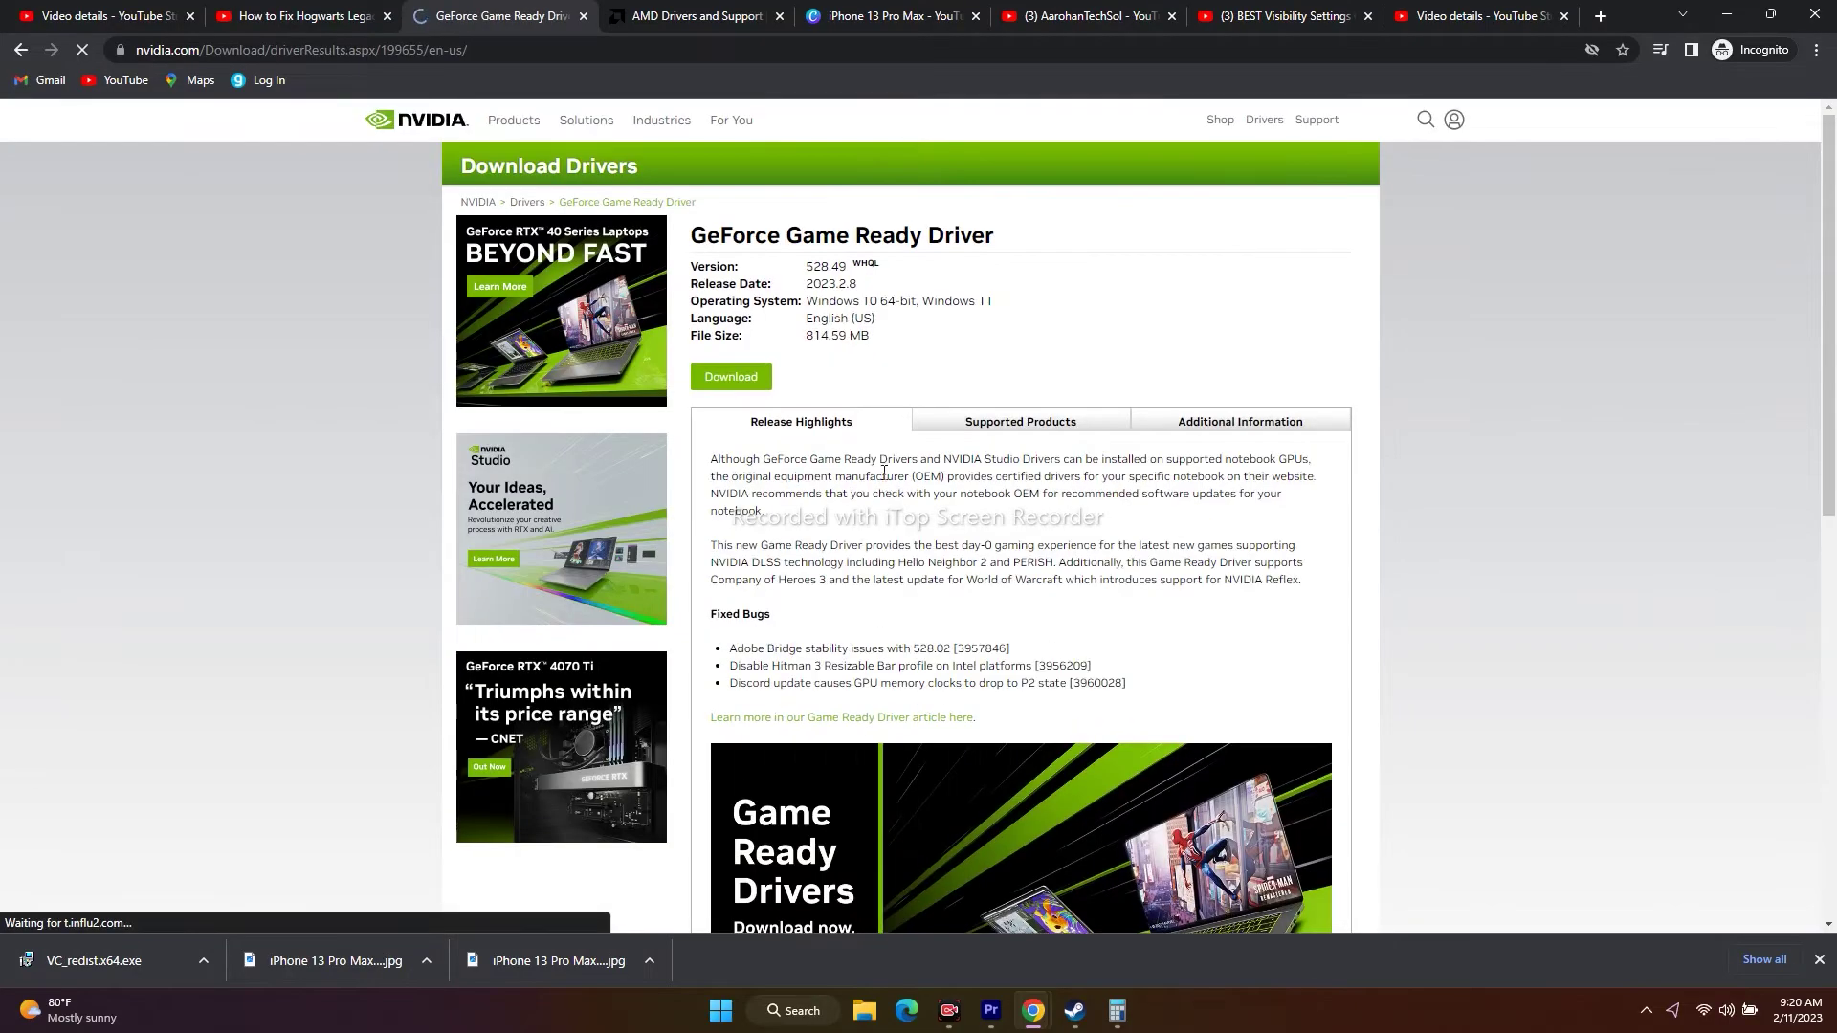
{"action": "mouse_move", "coordinate": [810, 270]}
{"action": "left_mouse_down"}
{"action": "mouse_move", "coordinate": [845, 283]}
{"action": "mouse_move", "coordinate": [812, 283]}
{"action": "left_mouse_up"}
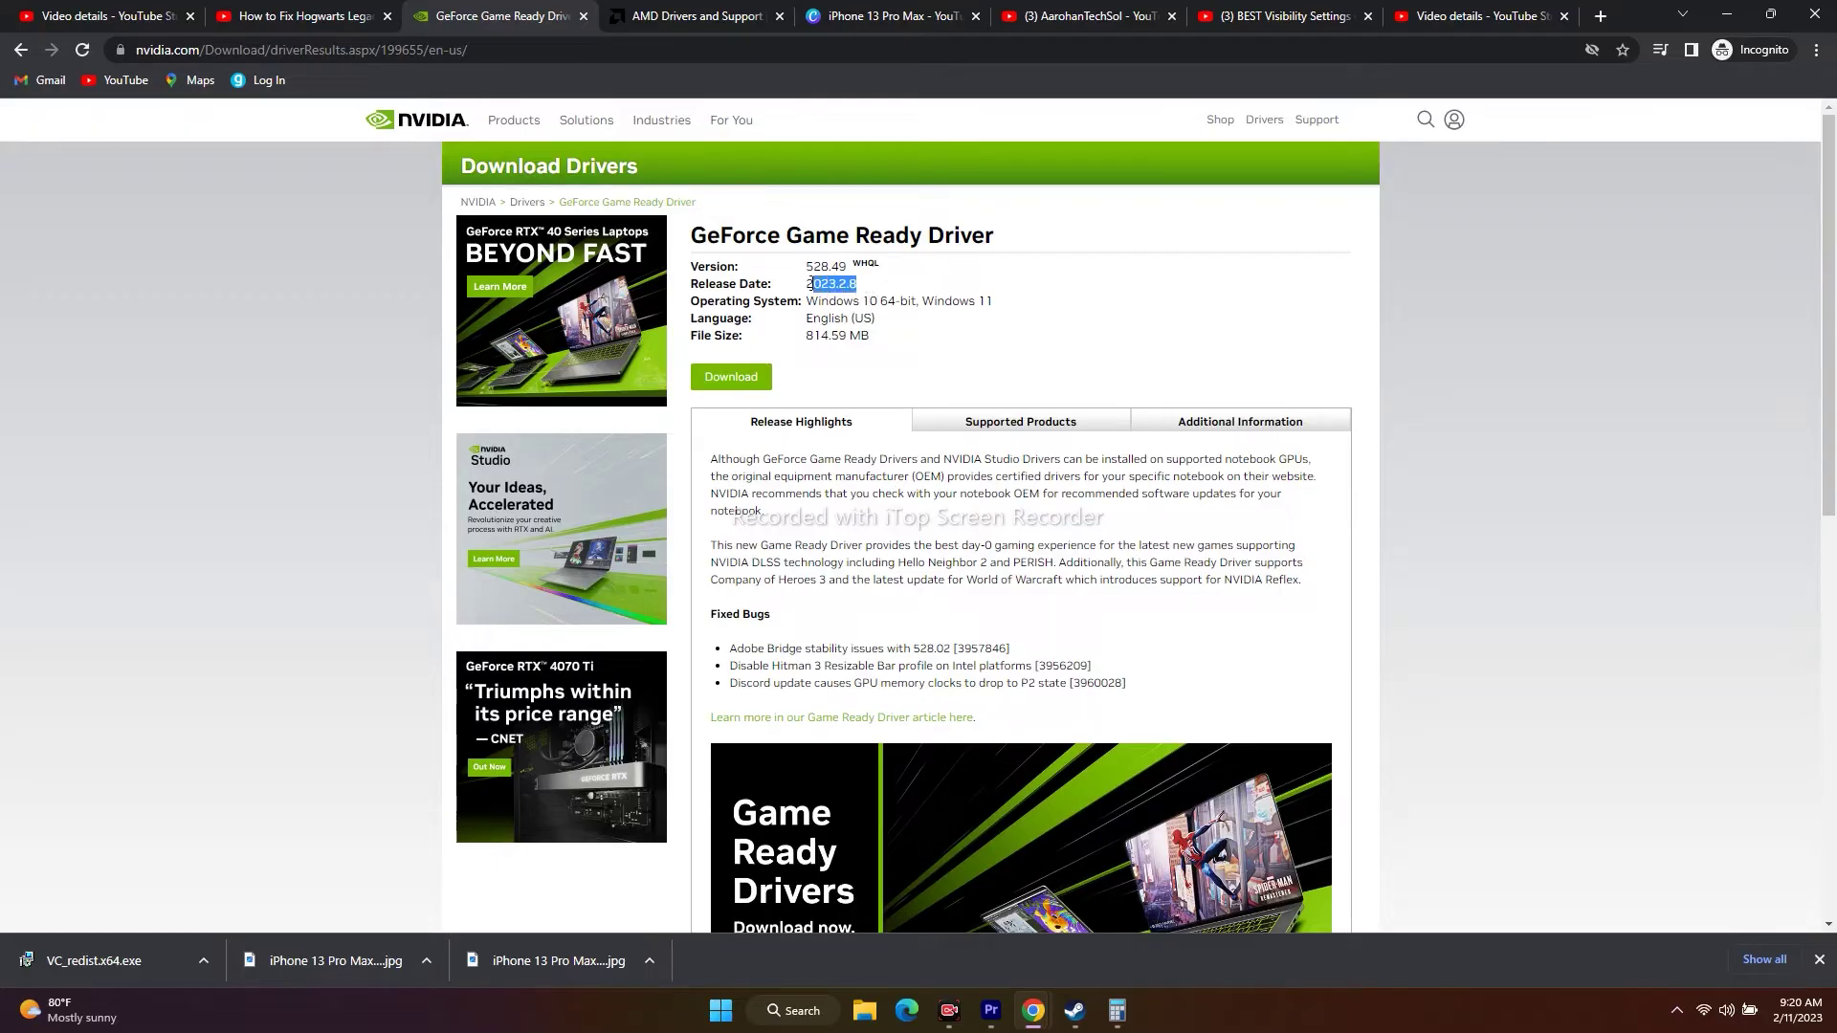
{"action": "left_click", "coordinate": [884, 296]}
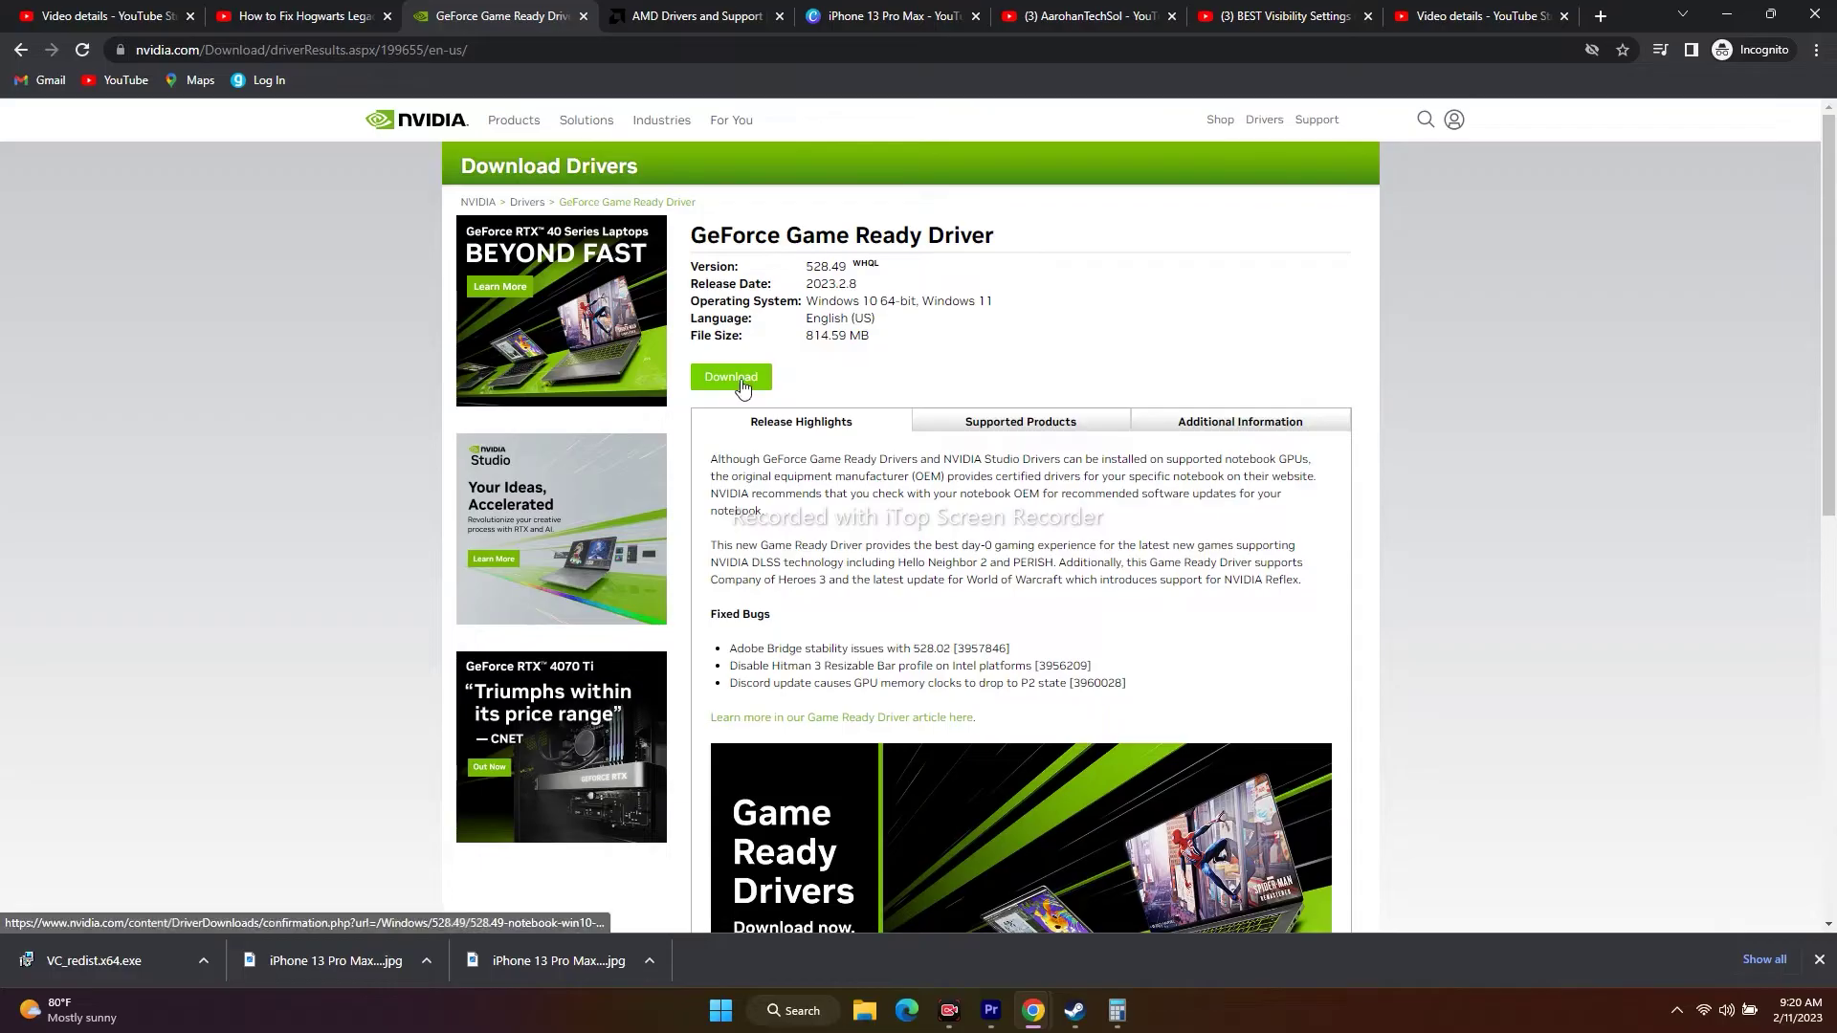
{"action": "left_click", "coordinate": [672, 31]}
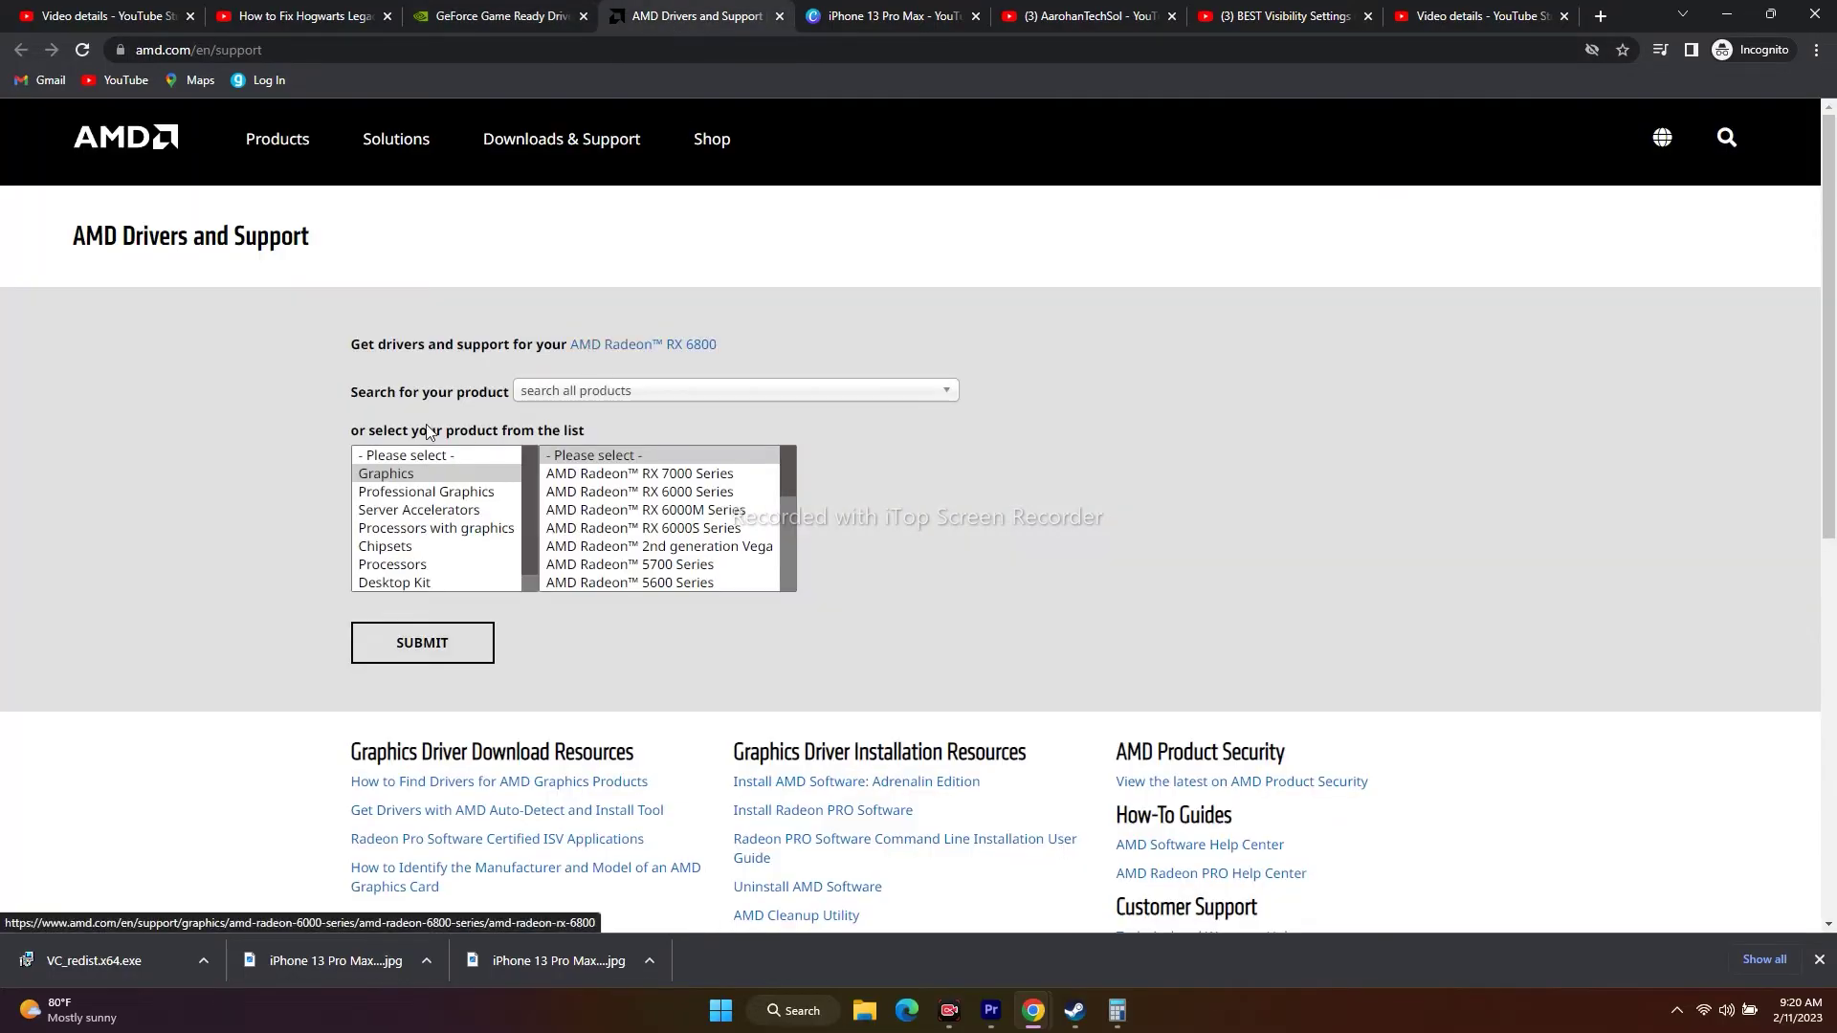
Step: Submit RX 6000 Series > RX 6800 Series > RX 6800, then toggle the Windows 11 and Windows 10 driver sections
{"action": "left_click", "coordinate": [603, 492]}
{"action": "left_click", "coordinate": [851, 494]}
{"action": "left_click", "coordinate": [1035, 493]}
{"action": "left_click", "coordinate": [461, 638]}
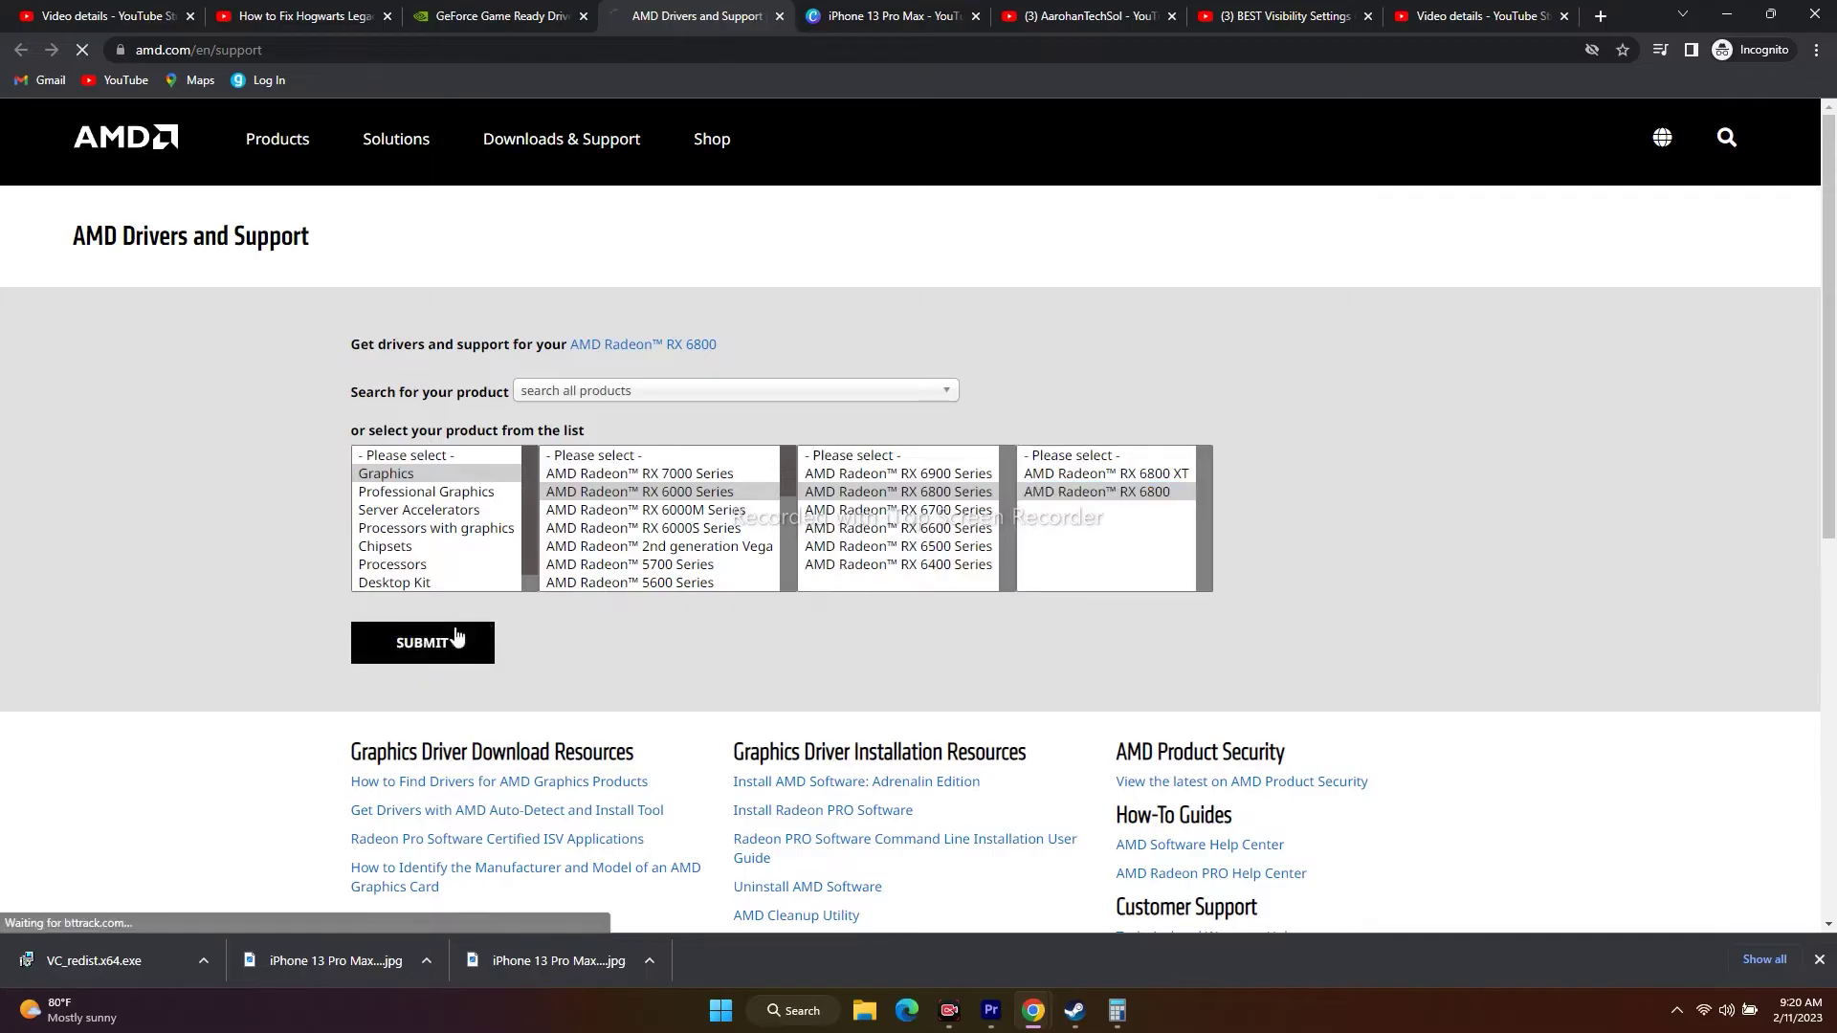
{"action": "scroll", "coordinate": [221, 474], "scroll_direction": "down", "scroll_amount": 1}
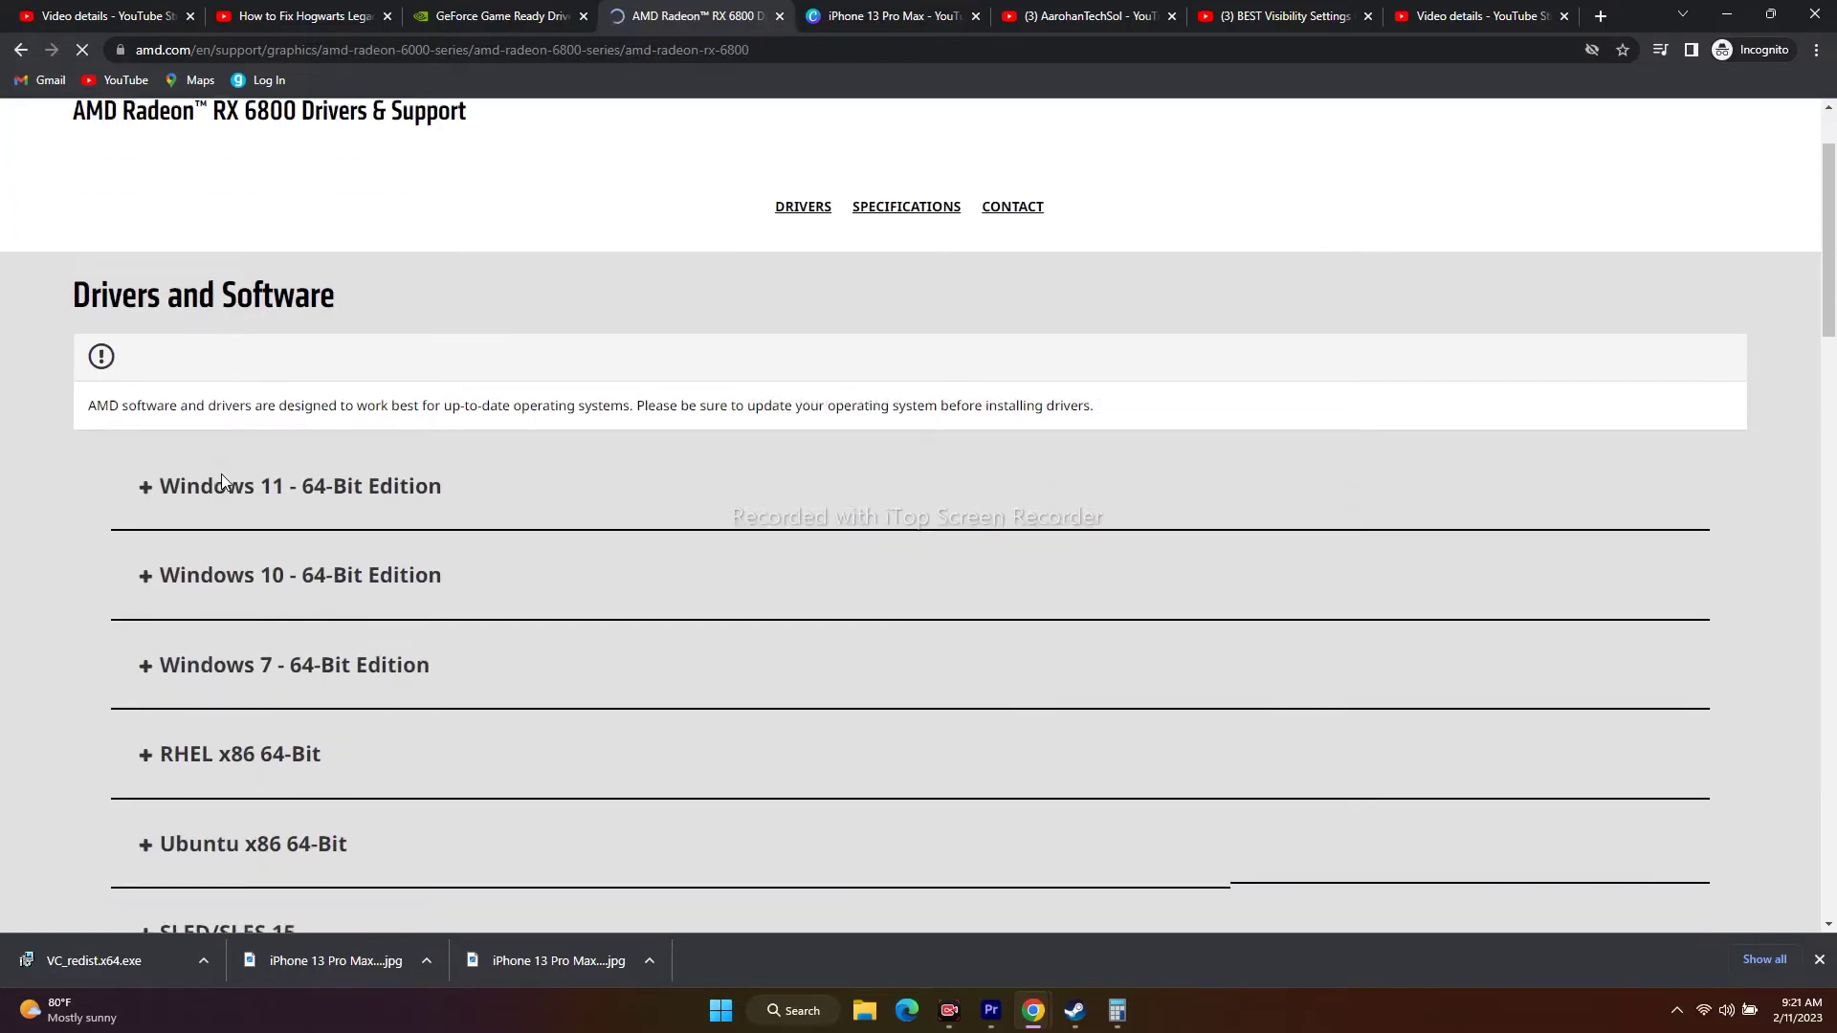
{"action": "scroll", "coordinate": [221, 475], "scroll_direction": "down", "scroll_amount": 1}
{"action": "left_click", "coordinate": [144, 383]}
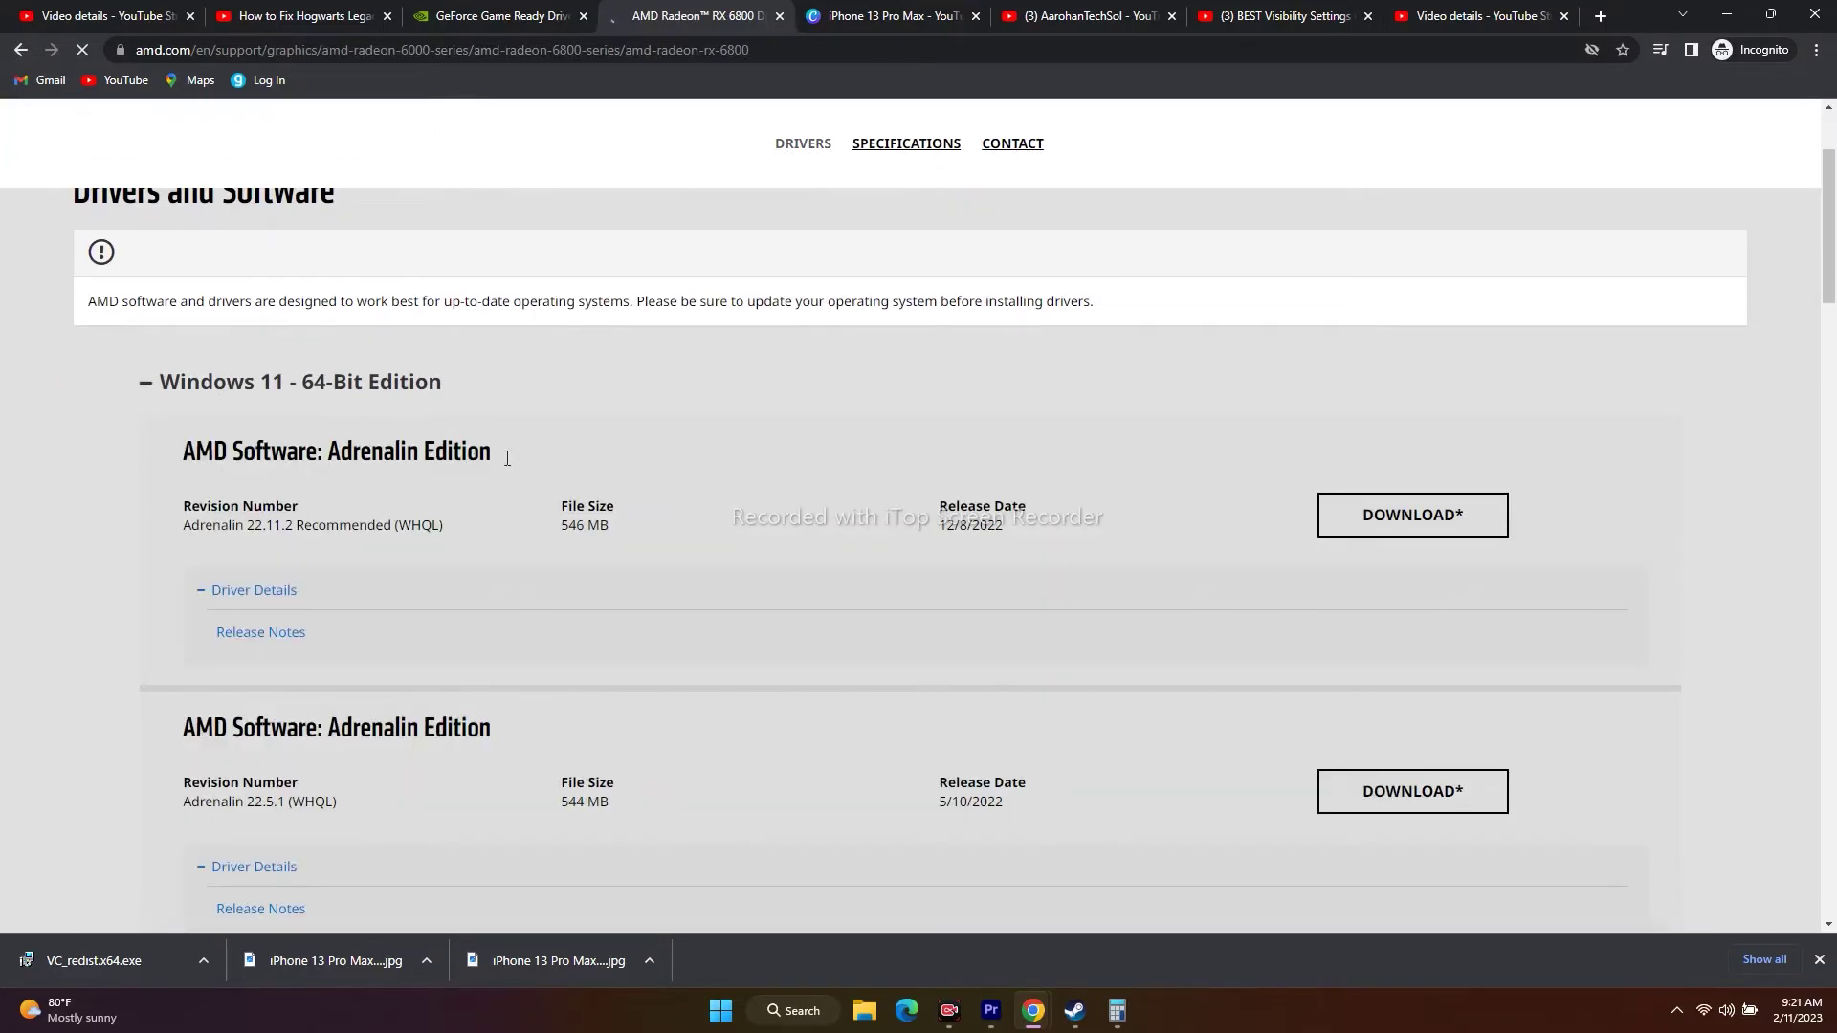
{"action": "left_click", "coordinate": [146, 383]}
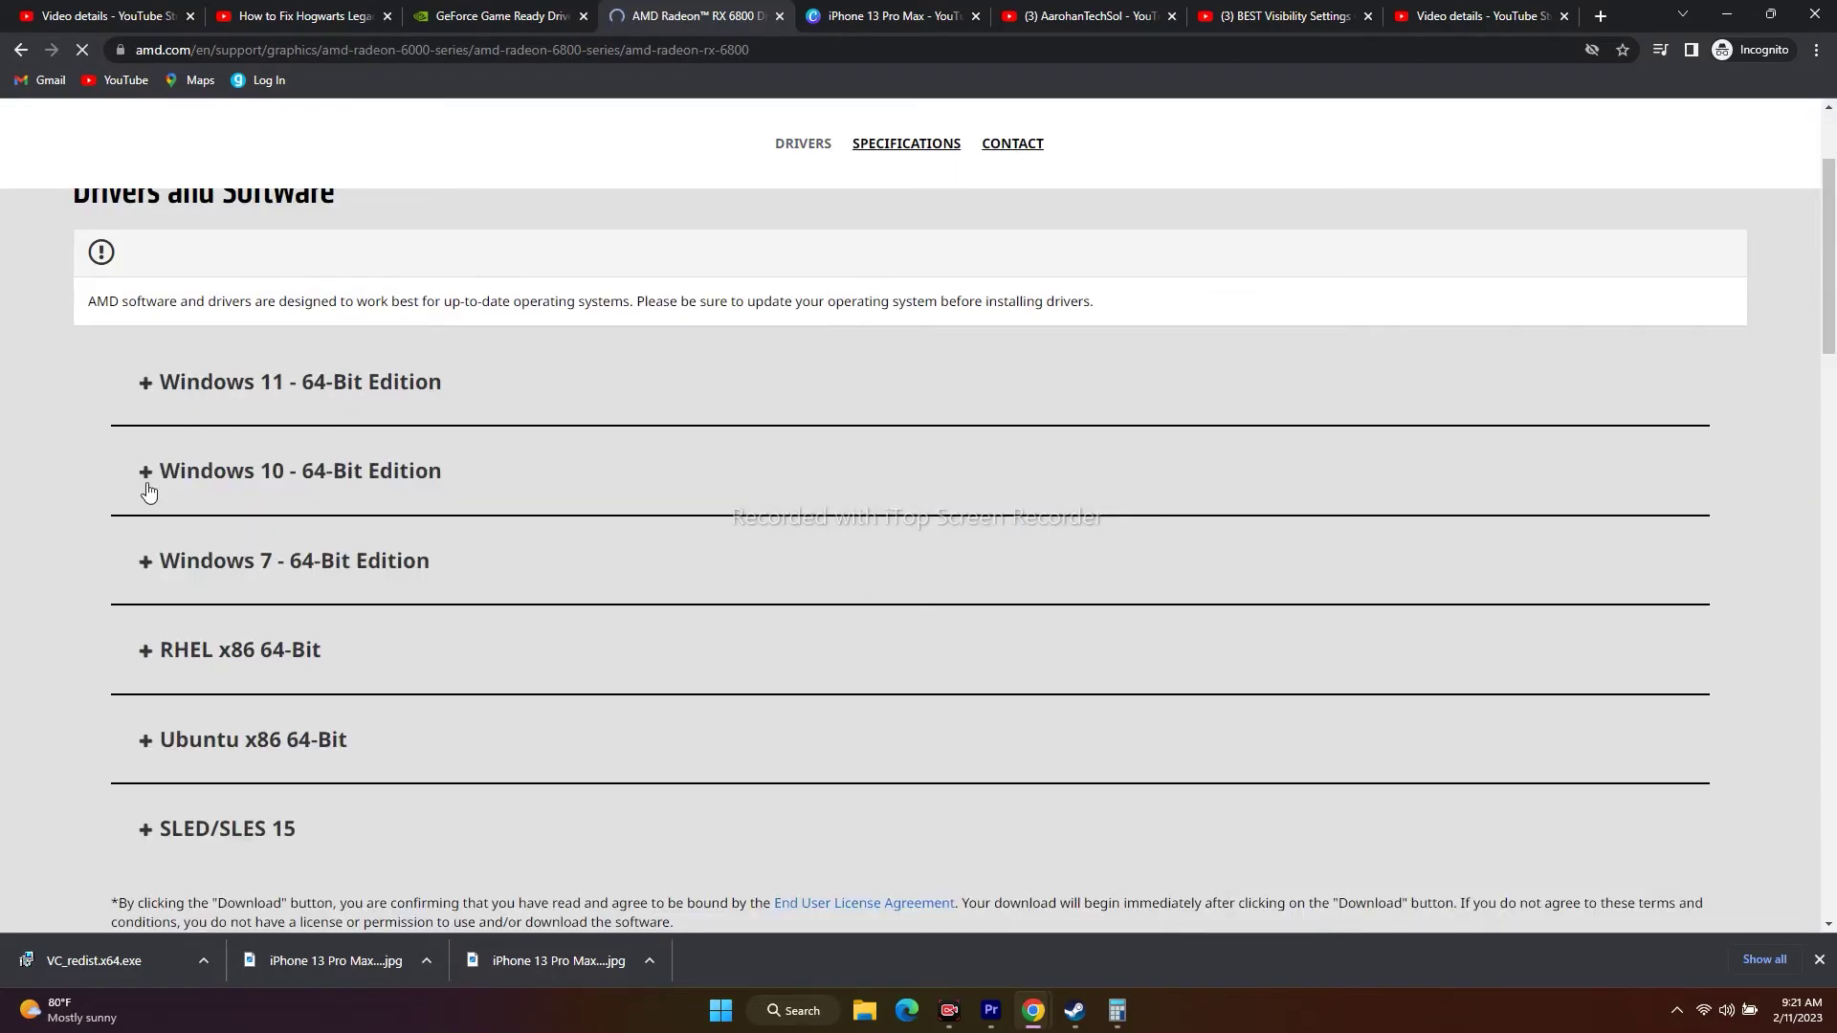
{"action": "double_click", "coordinate": [144, 487]}
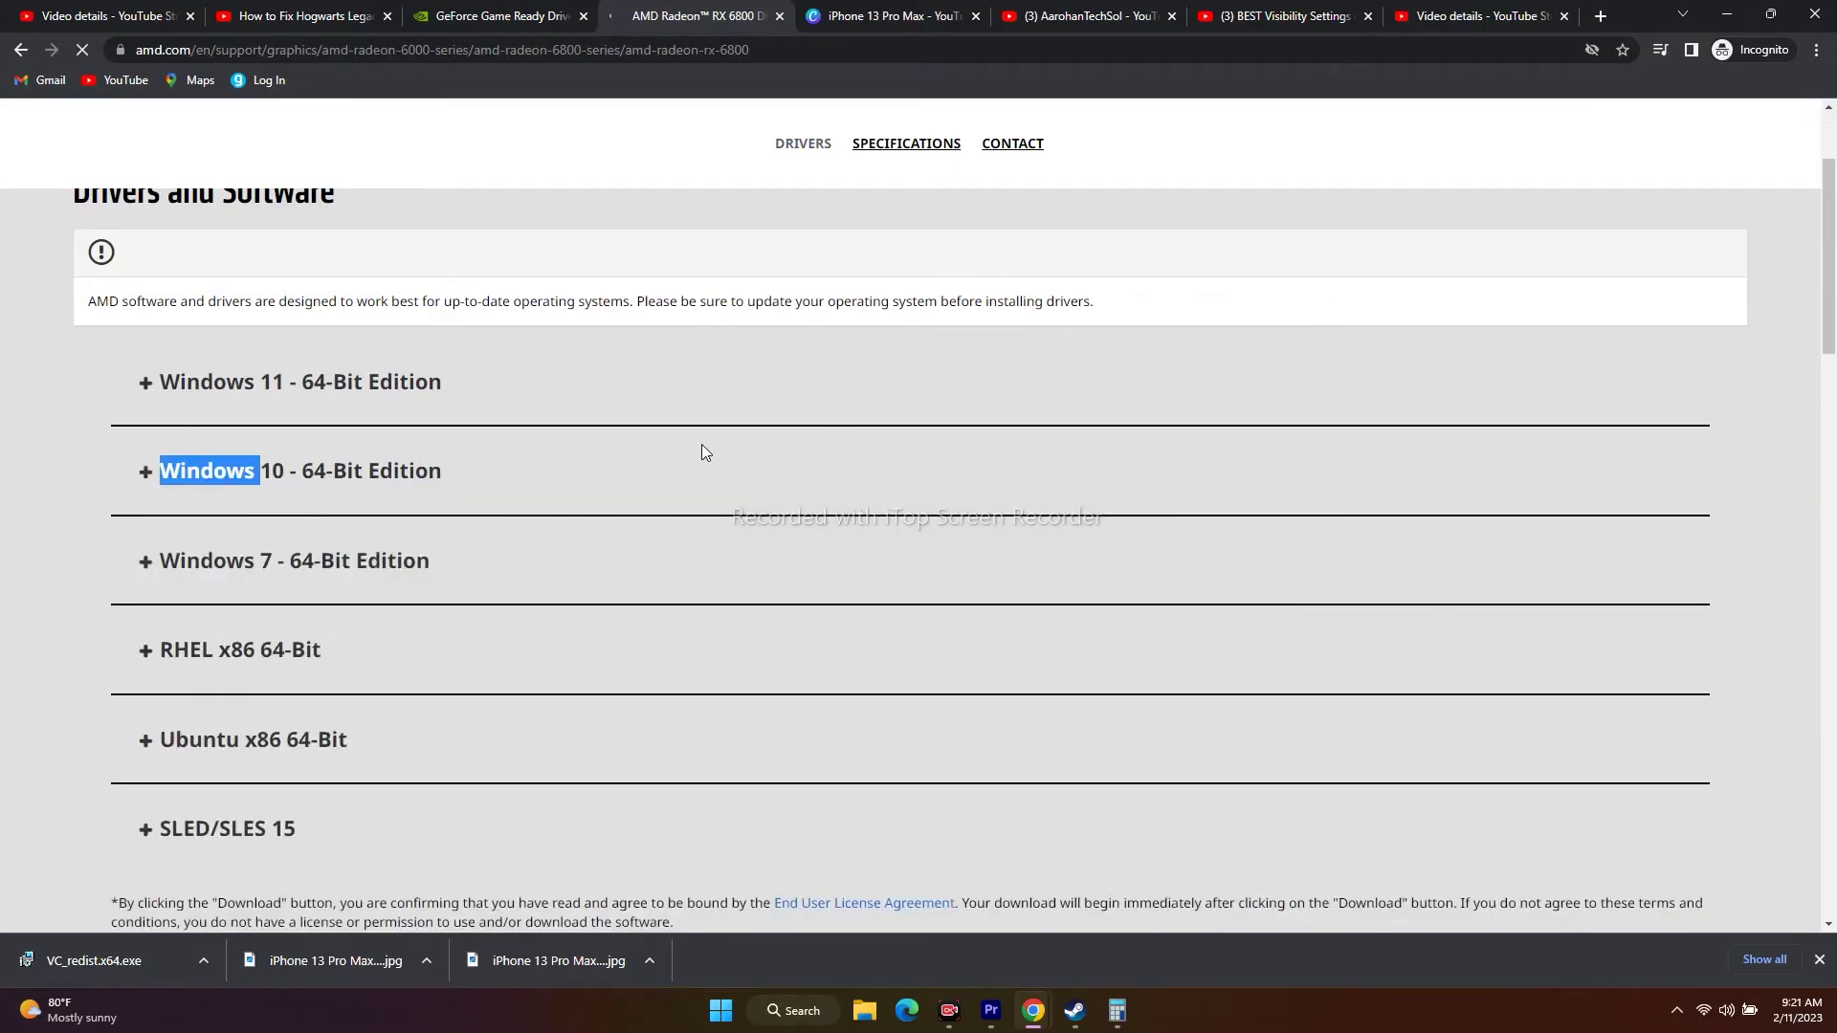
Step: Minimize Chrome, briefly show then minimize Steam's Hogwarts Legacy page, and launch Task Manager from Win+X
{"action": "left_click", "coordinate": [1728, 20]}
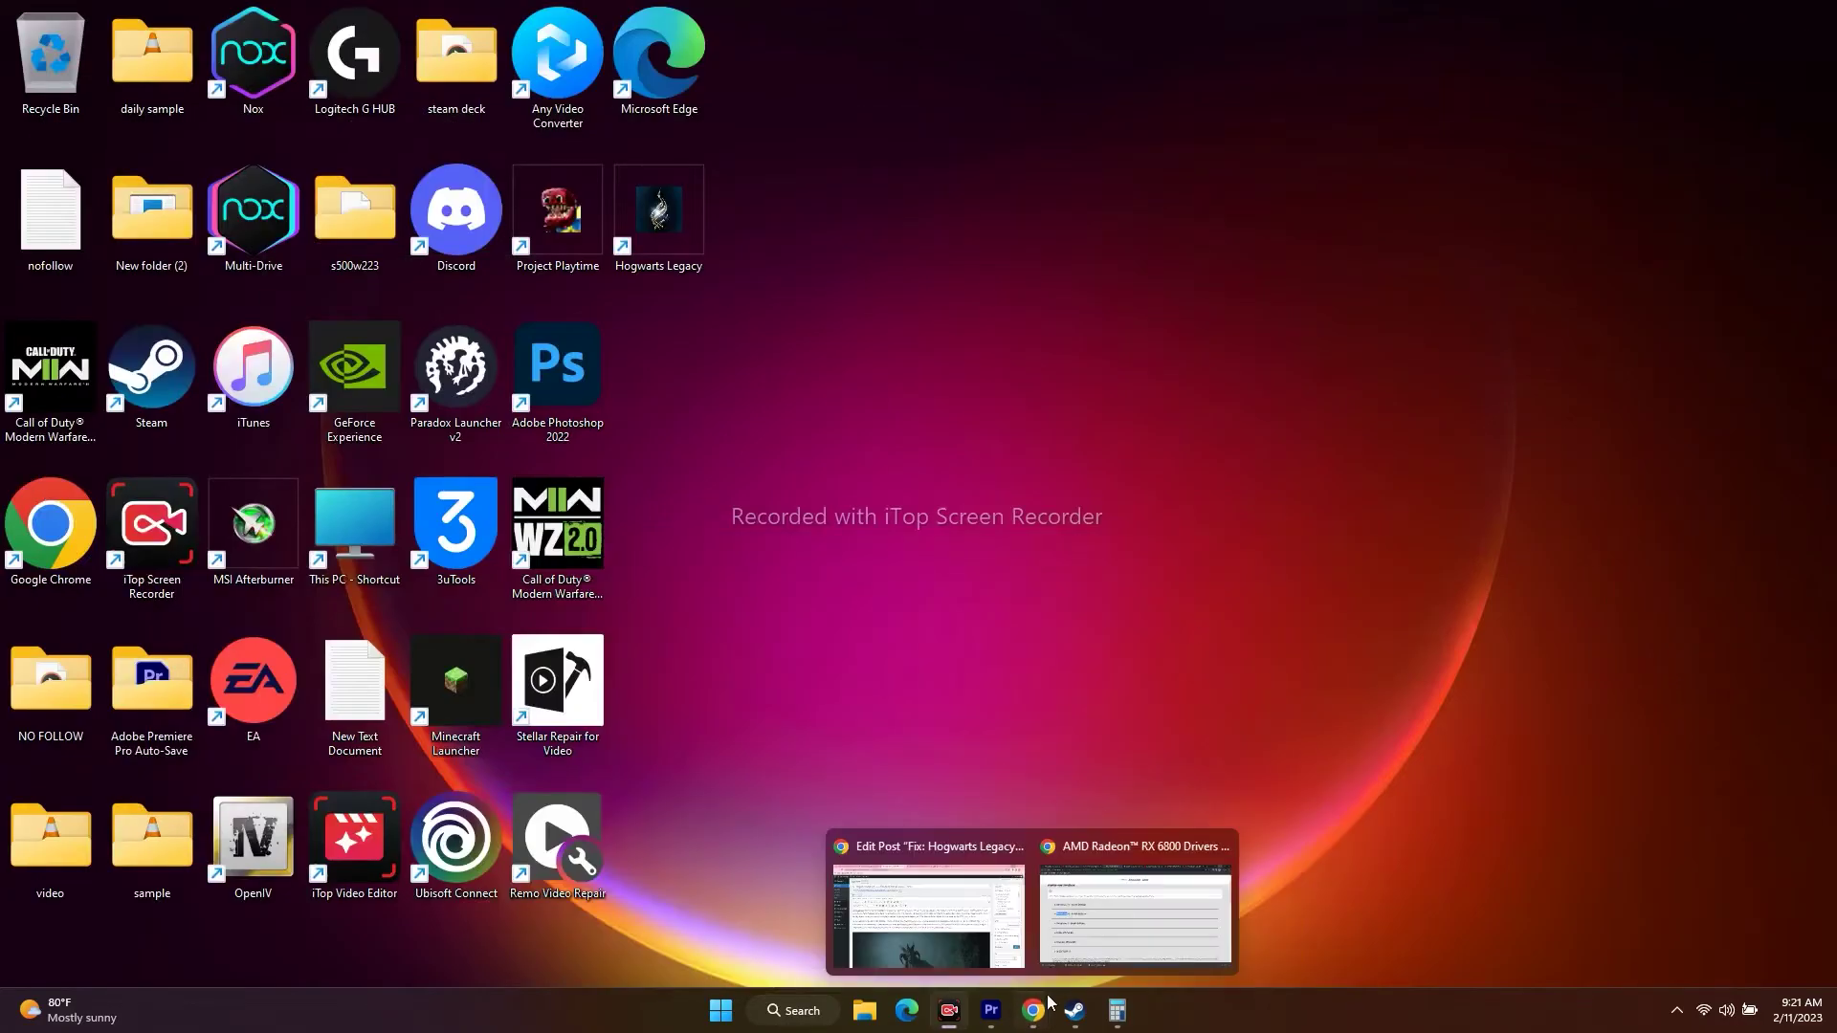
{"action": "left_click", "coordinate": [1074, 1011]}
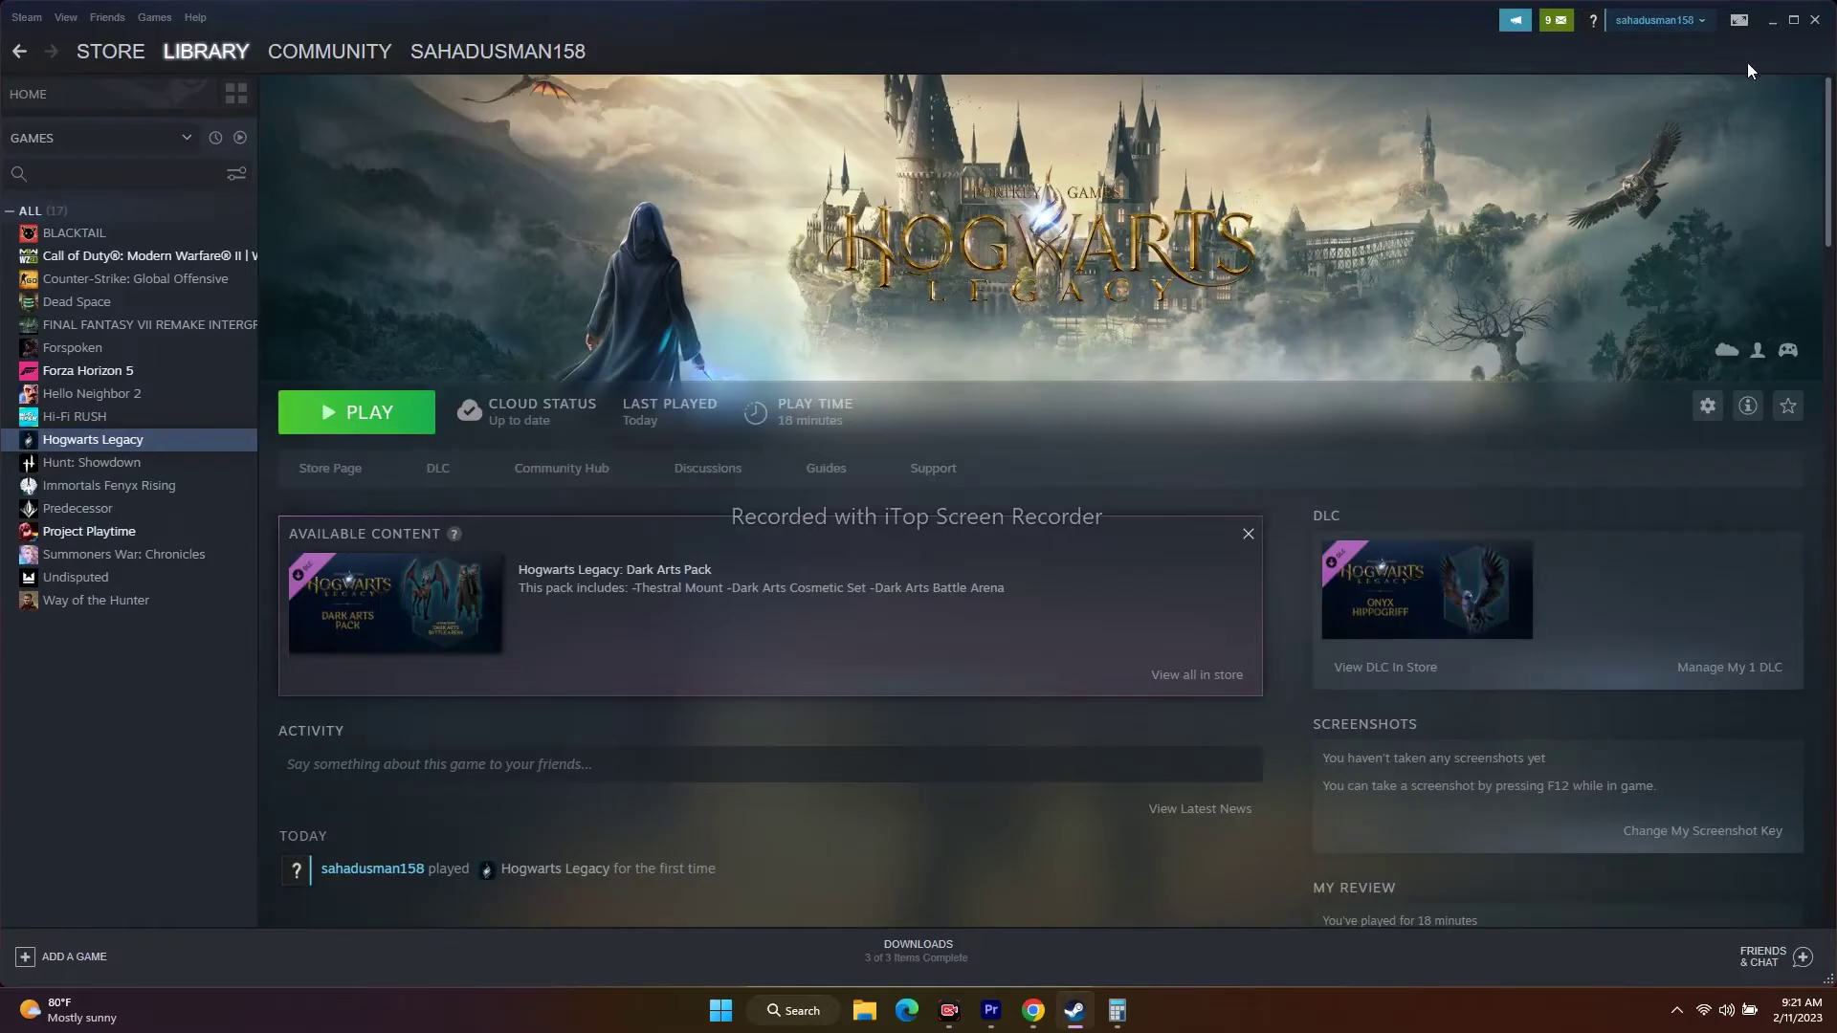
{"action": "left_click", "coordinate": [1772, 27]}
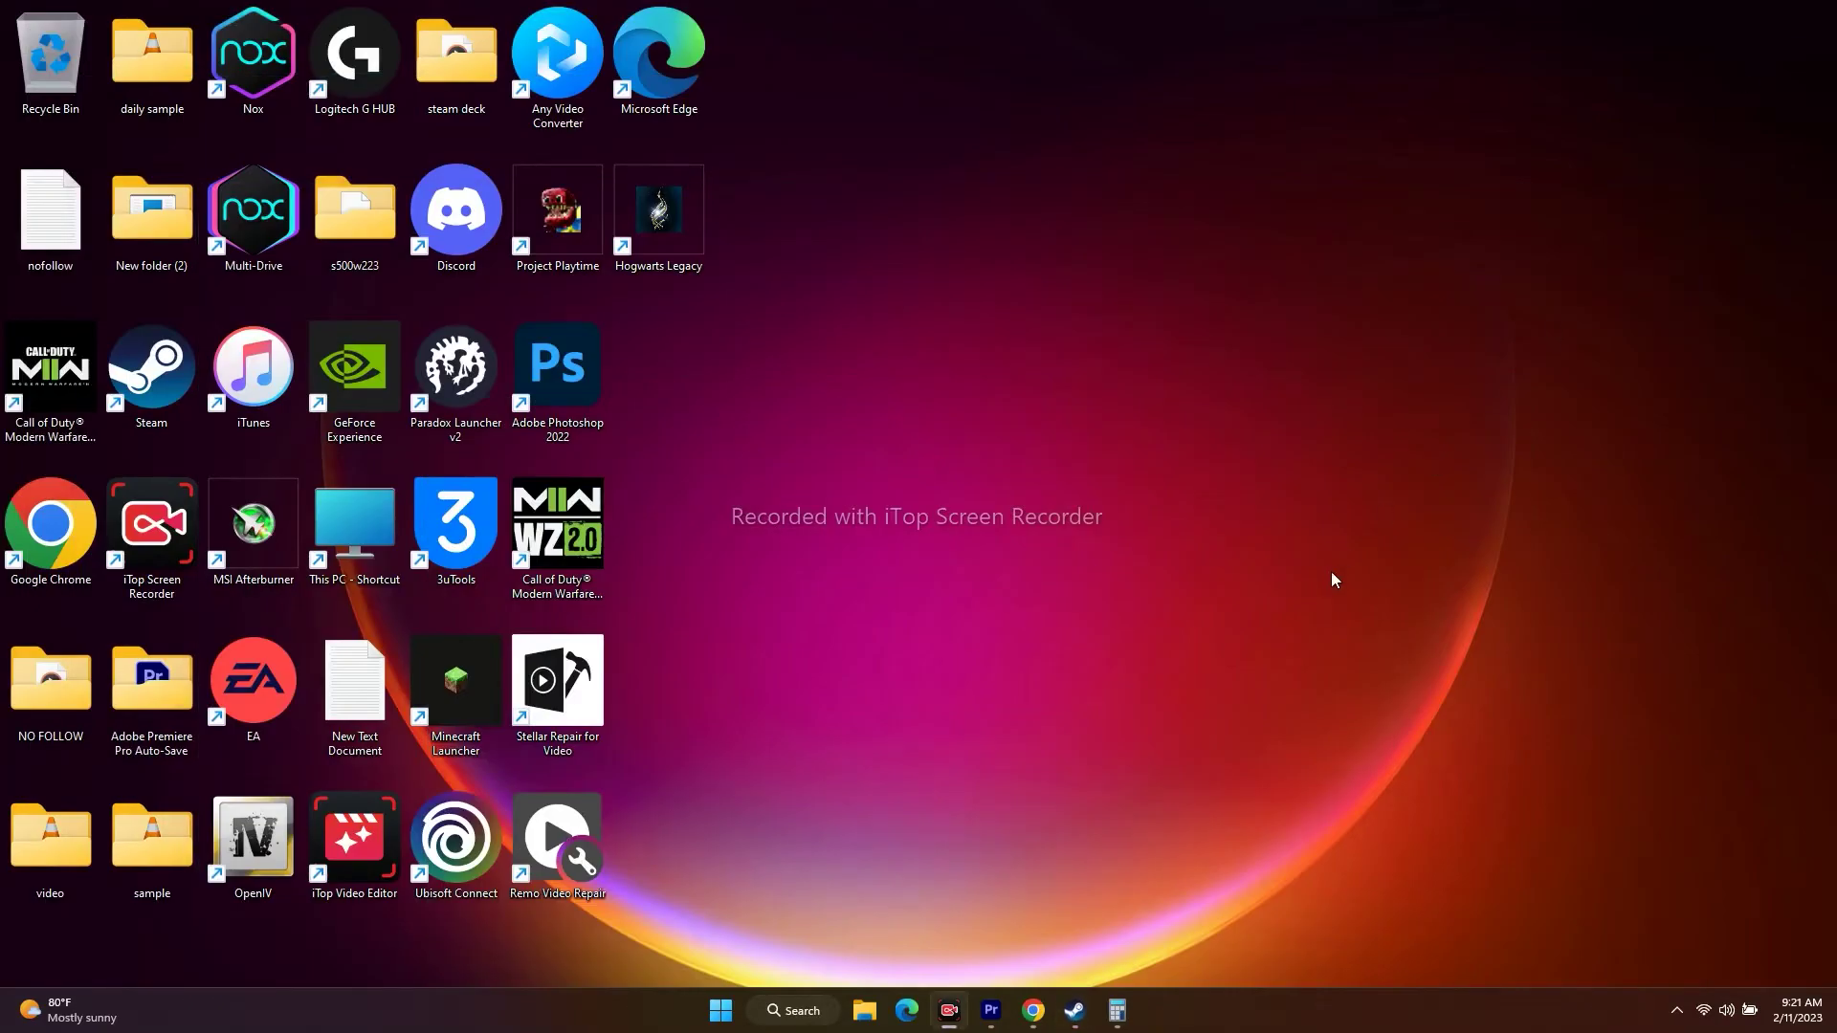
{"action": "right_click", "coordinate": [721, 1013]}
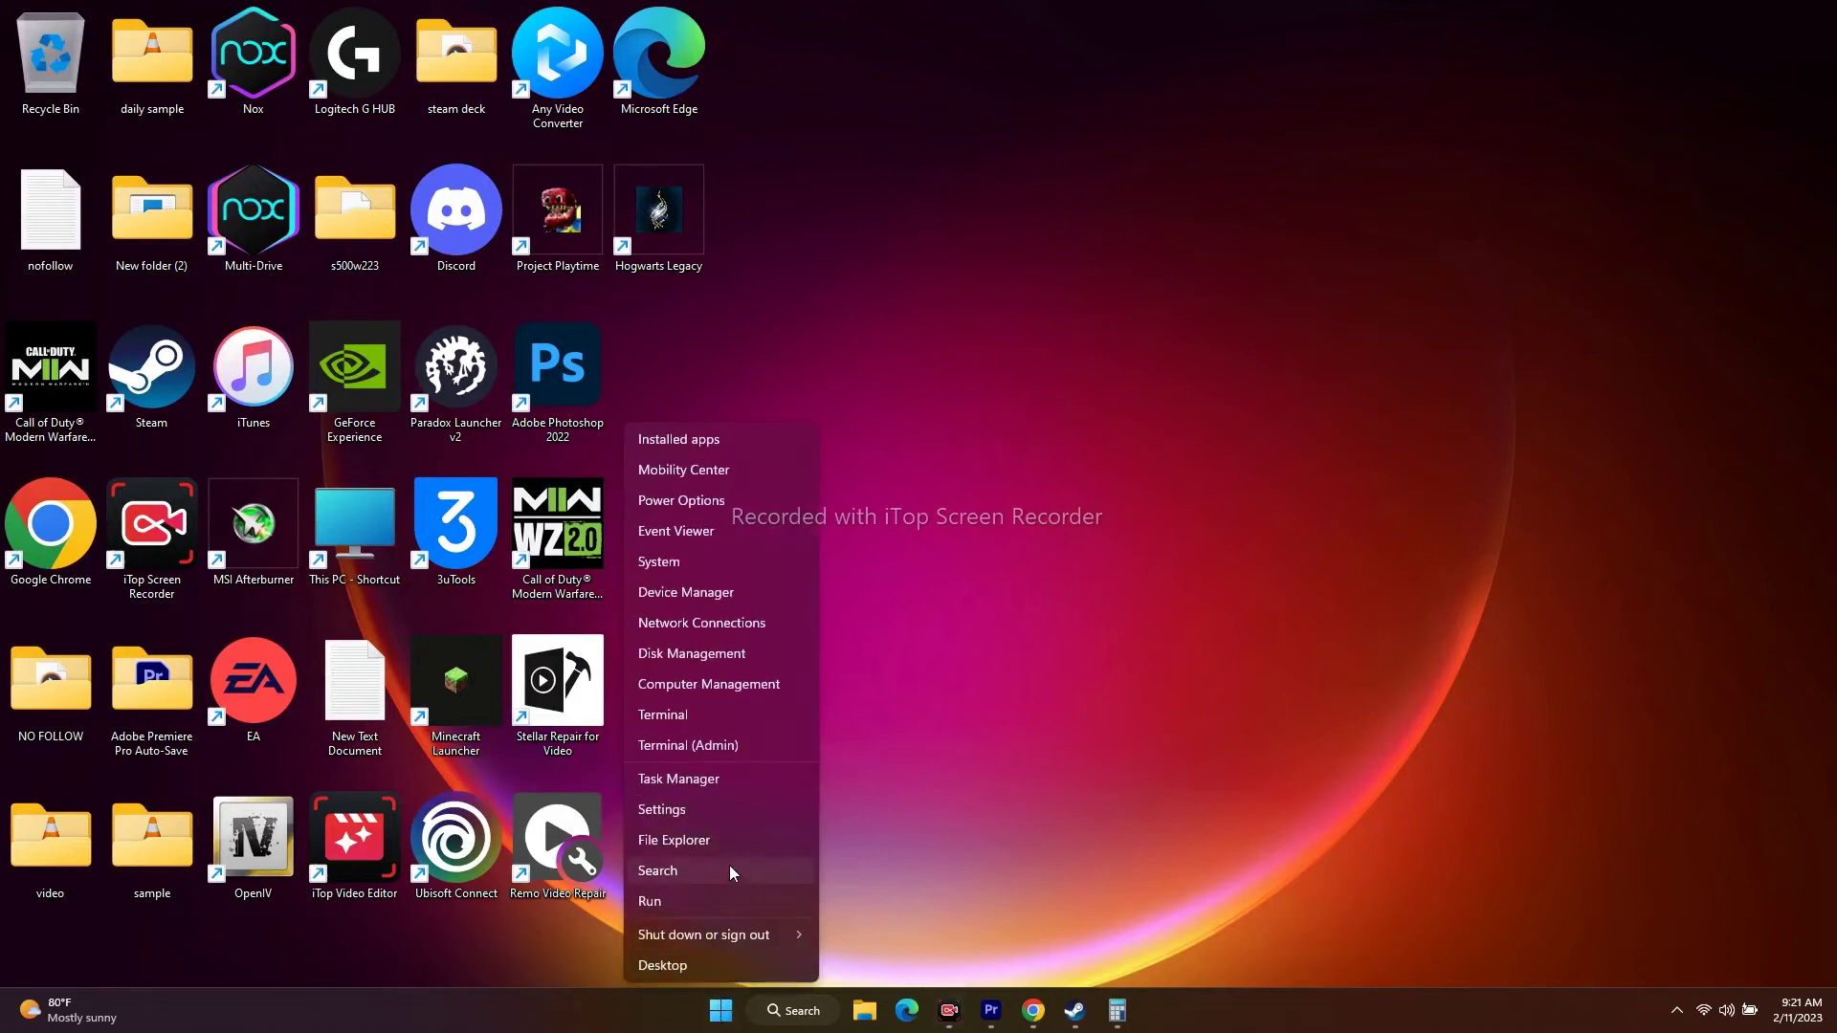
{"action": "left_click", "coordinate": [721, 785]}
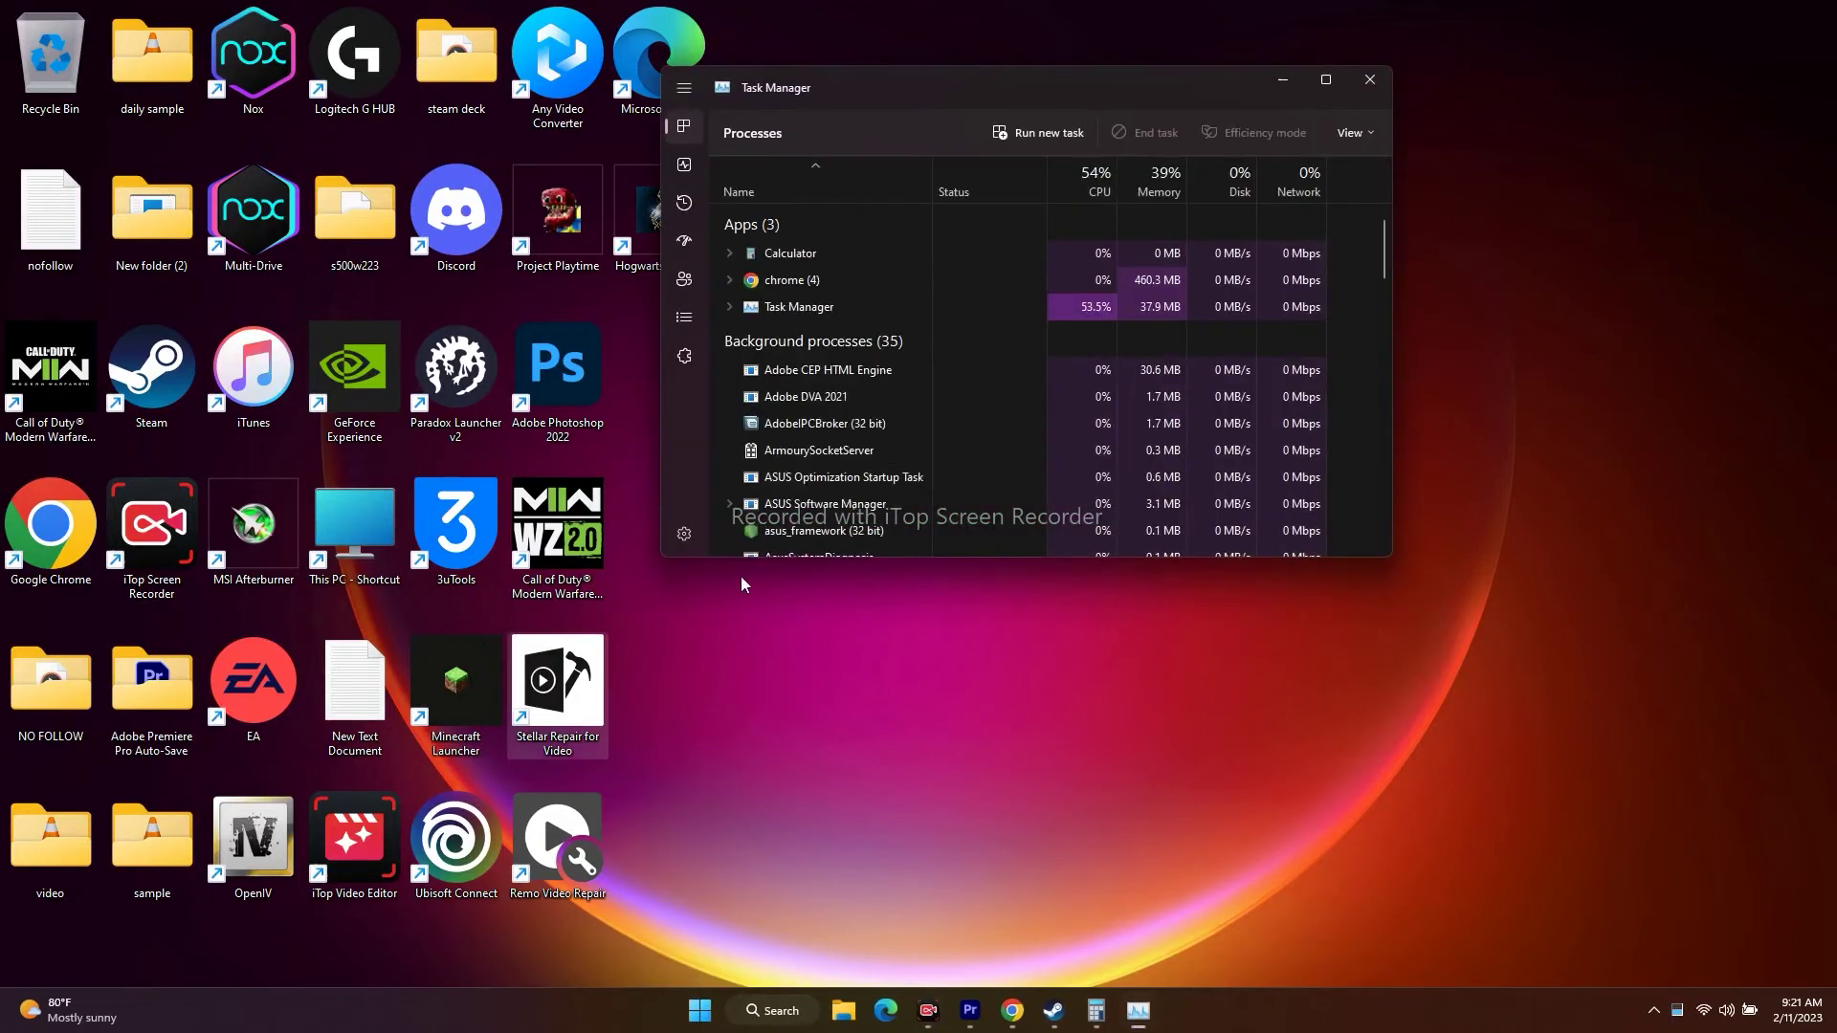
Step: Maximize Task Manager, end the LGHUB process, and close Task Manager
{"action": "left_click", "coordinate": [1324, 80]}
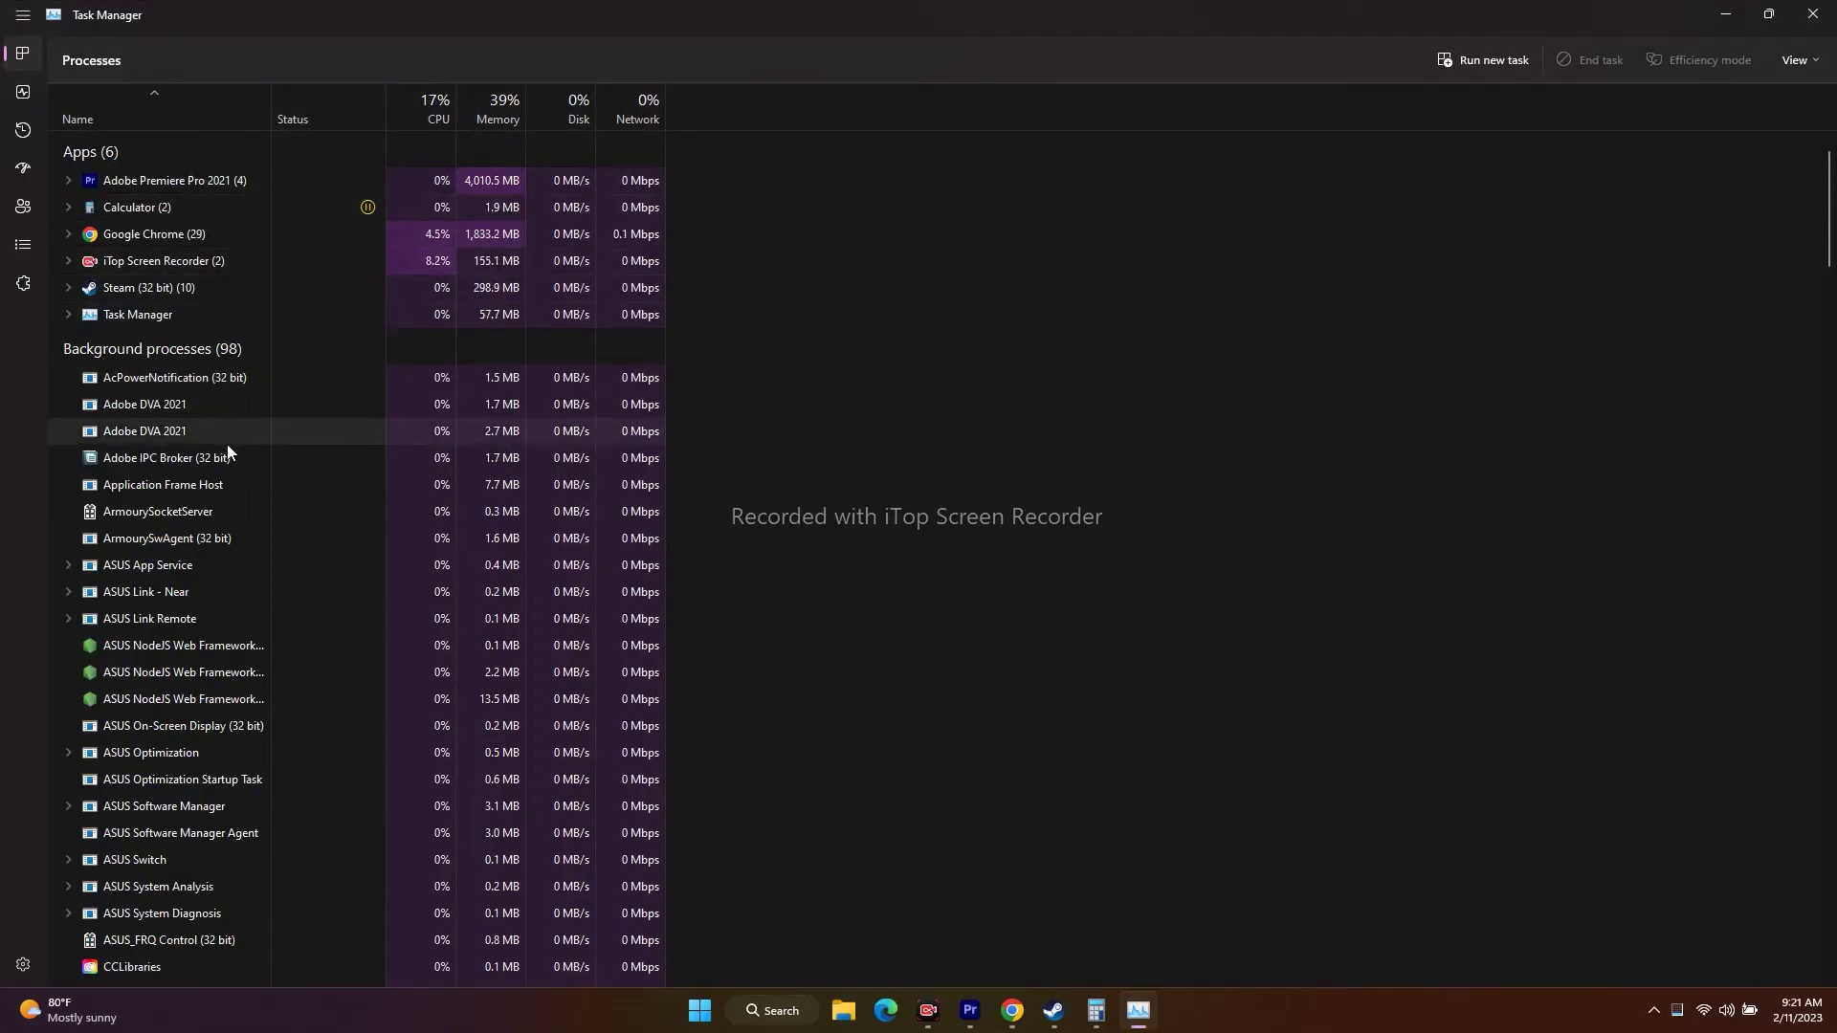
{"action": "scroll", "coordinate": [227, 444], "scroll_direction": "down", "scroll_amount": 1}
{"action": "scroll", "coordinate": [234, 442], "scroll_direction": "down", "scroll_amount": 1}
{"action": "scroll", "coordinate": [242, 431], "scroll_direction": "down", "scroll_amount": 1}
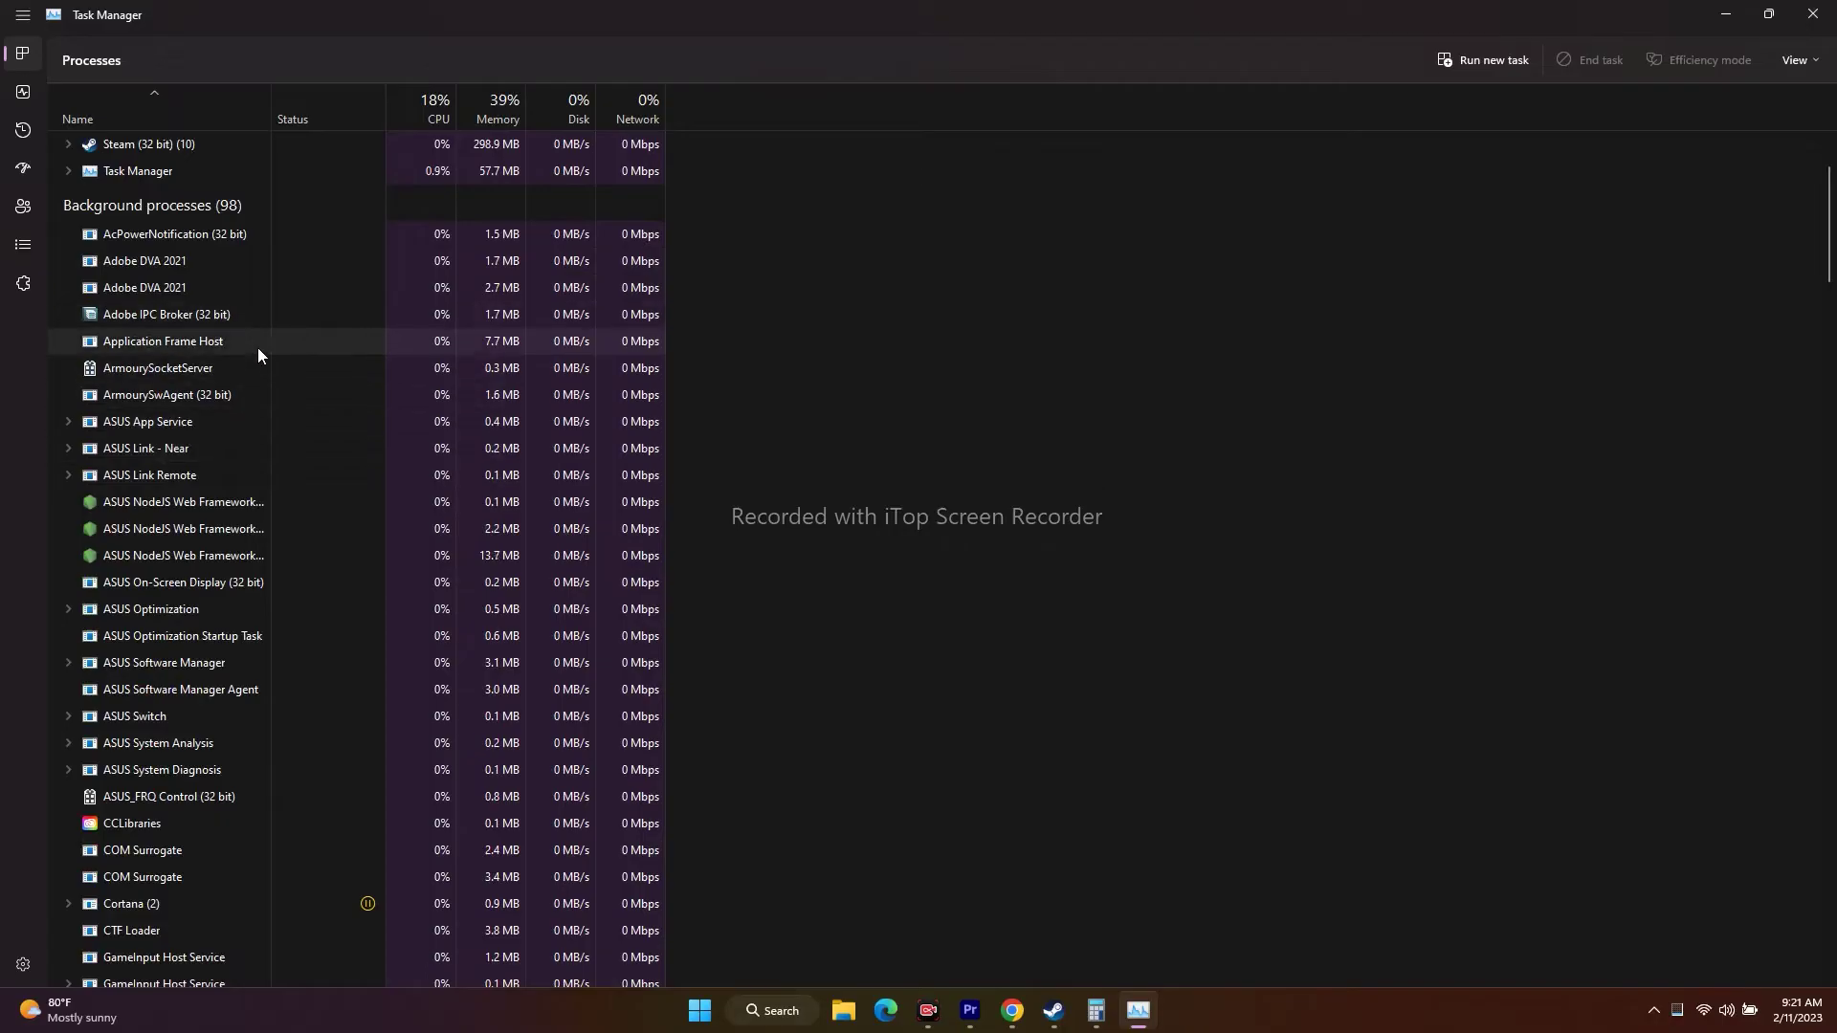
{"action": "scroll", "coordinate": [260, 426], "scroll_direction": "down", "scroll_amount": 1}
{"action": "scroll", "coordinate": [260, 427], "scroll_direction": "down", "scroll_amount": 2}
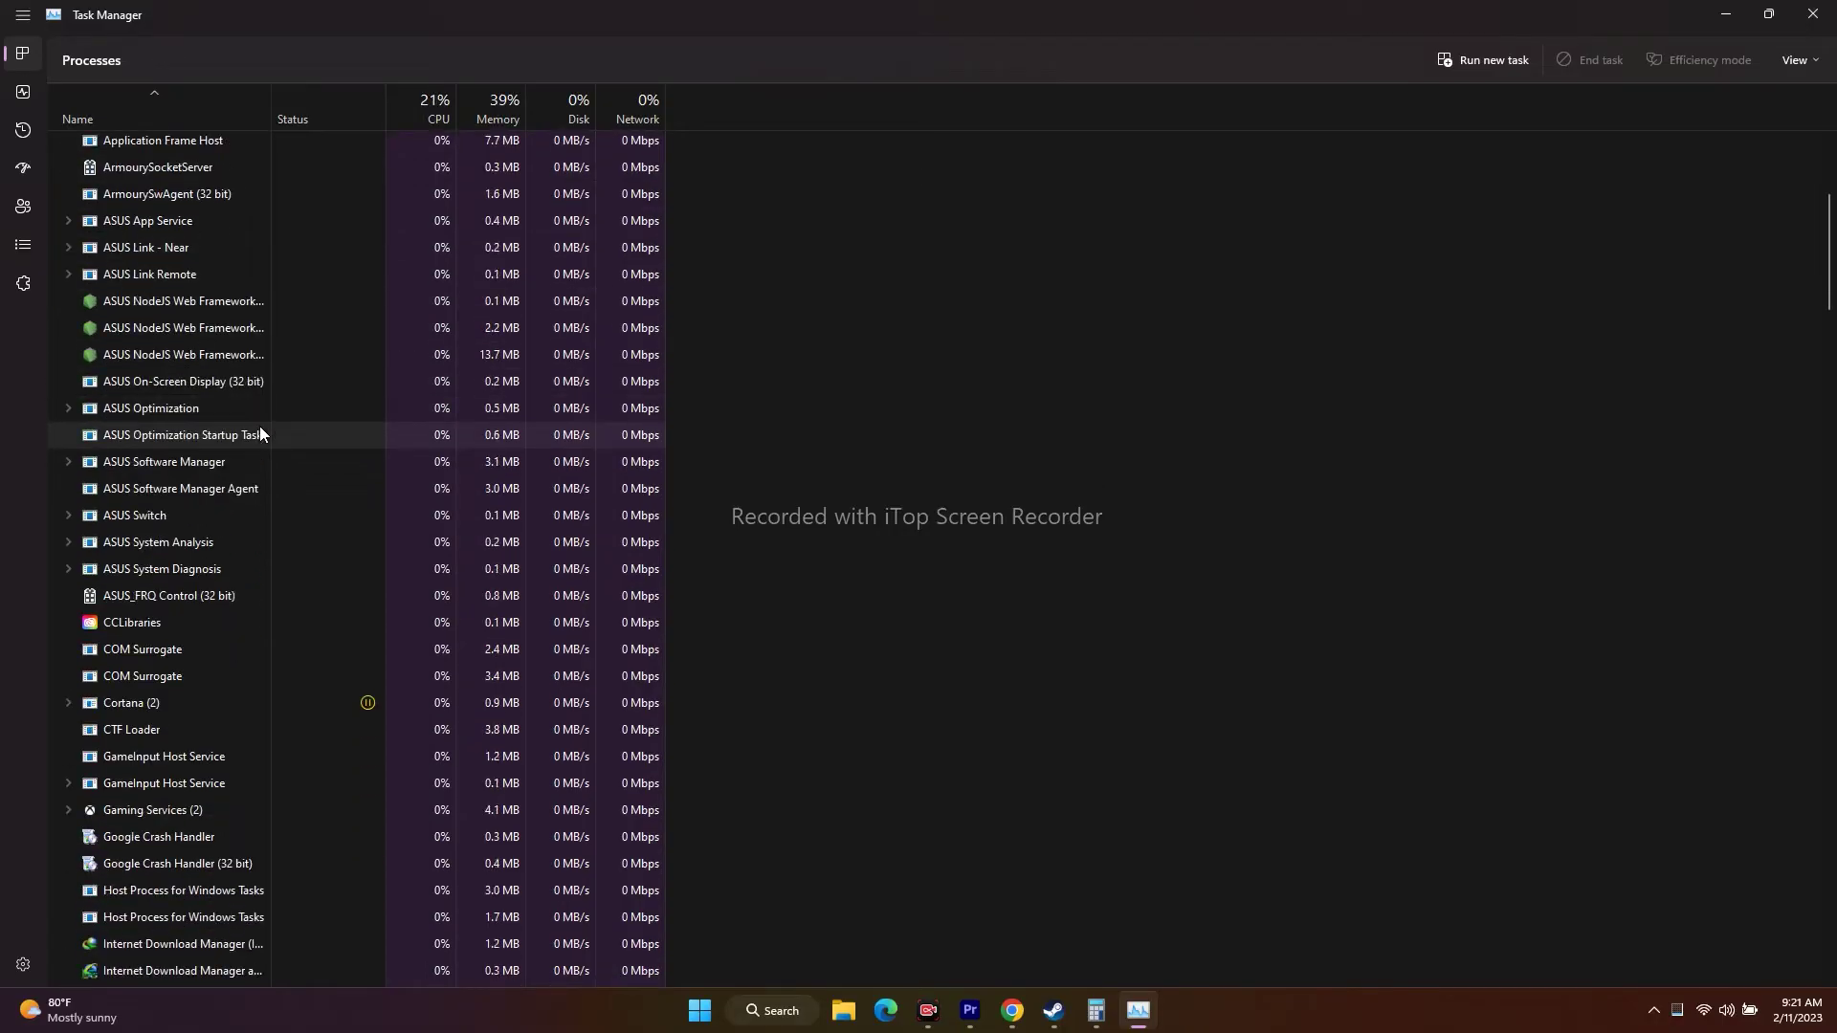
{"action": "scroll", "coordinate": [260, 426], "scroll_direction": "down", "scroll_amount": 2}
{"action": "scroll", "coordinate": [259, 427], "scroll_direction": "down", "scroll_amount": 1}
{"action": "scroll", "coordinate": [260, 427], "scroll_direction": "down", "scroll_amount": 1}
{"action": "scroll", "coordinate": [261, 426], "scroll_direction": "down", "scroll_amount": 1}
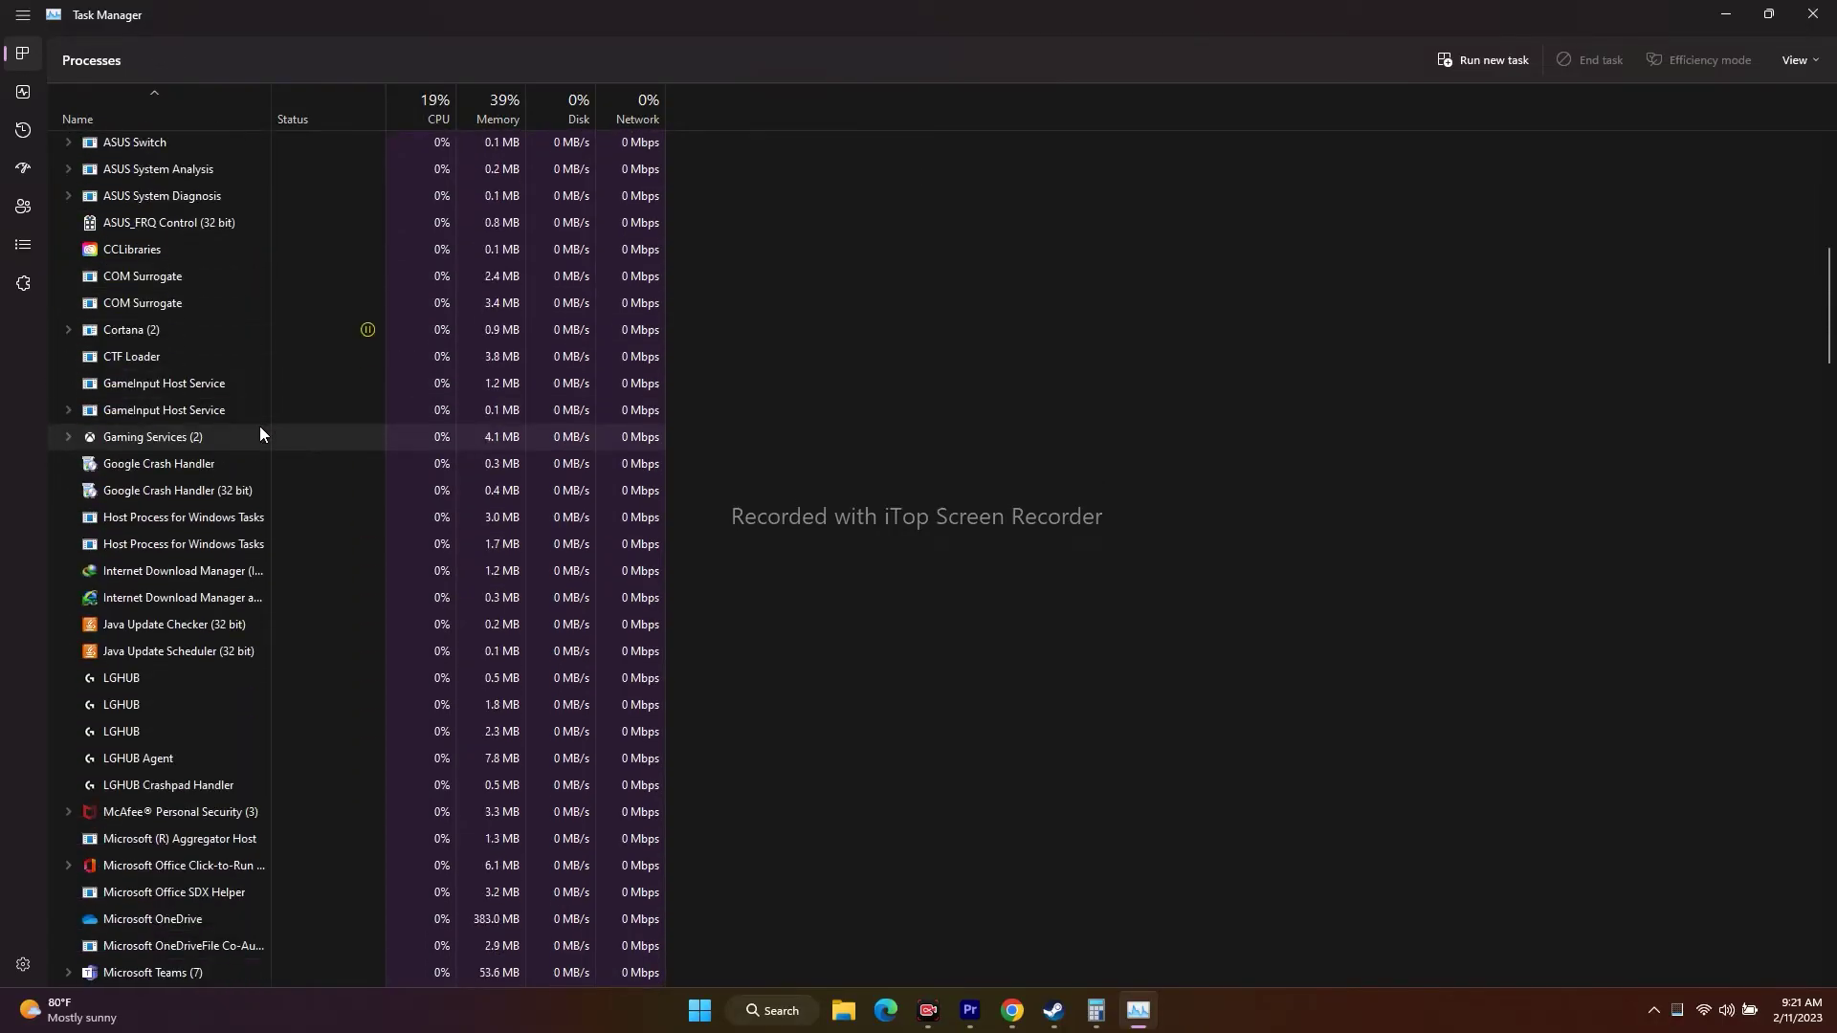
{"action": "scroll", "coordinate": [261, 426], "scroll_direction": "down", "scroll_amount": 2}
{"action": "scroll", "coordinate": [260, 426], "scroll_direction": "down", "scroll_amount": 1}
{"action": "scroll", "coordinate": [260, 426], "scroll_direction": "down", "scroll_amount": 2}
{"action": "scroll", "coordinate": [260, 427], "scroll_direction": "down", "scroll_amount": 1}
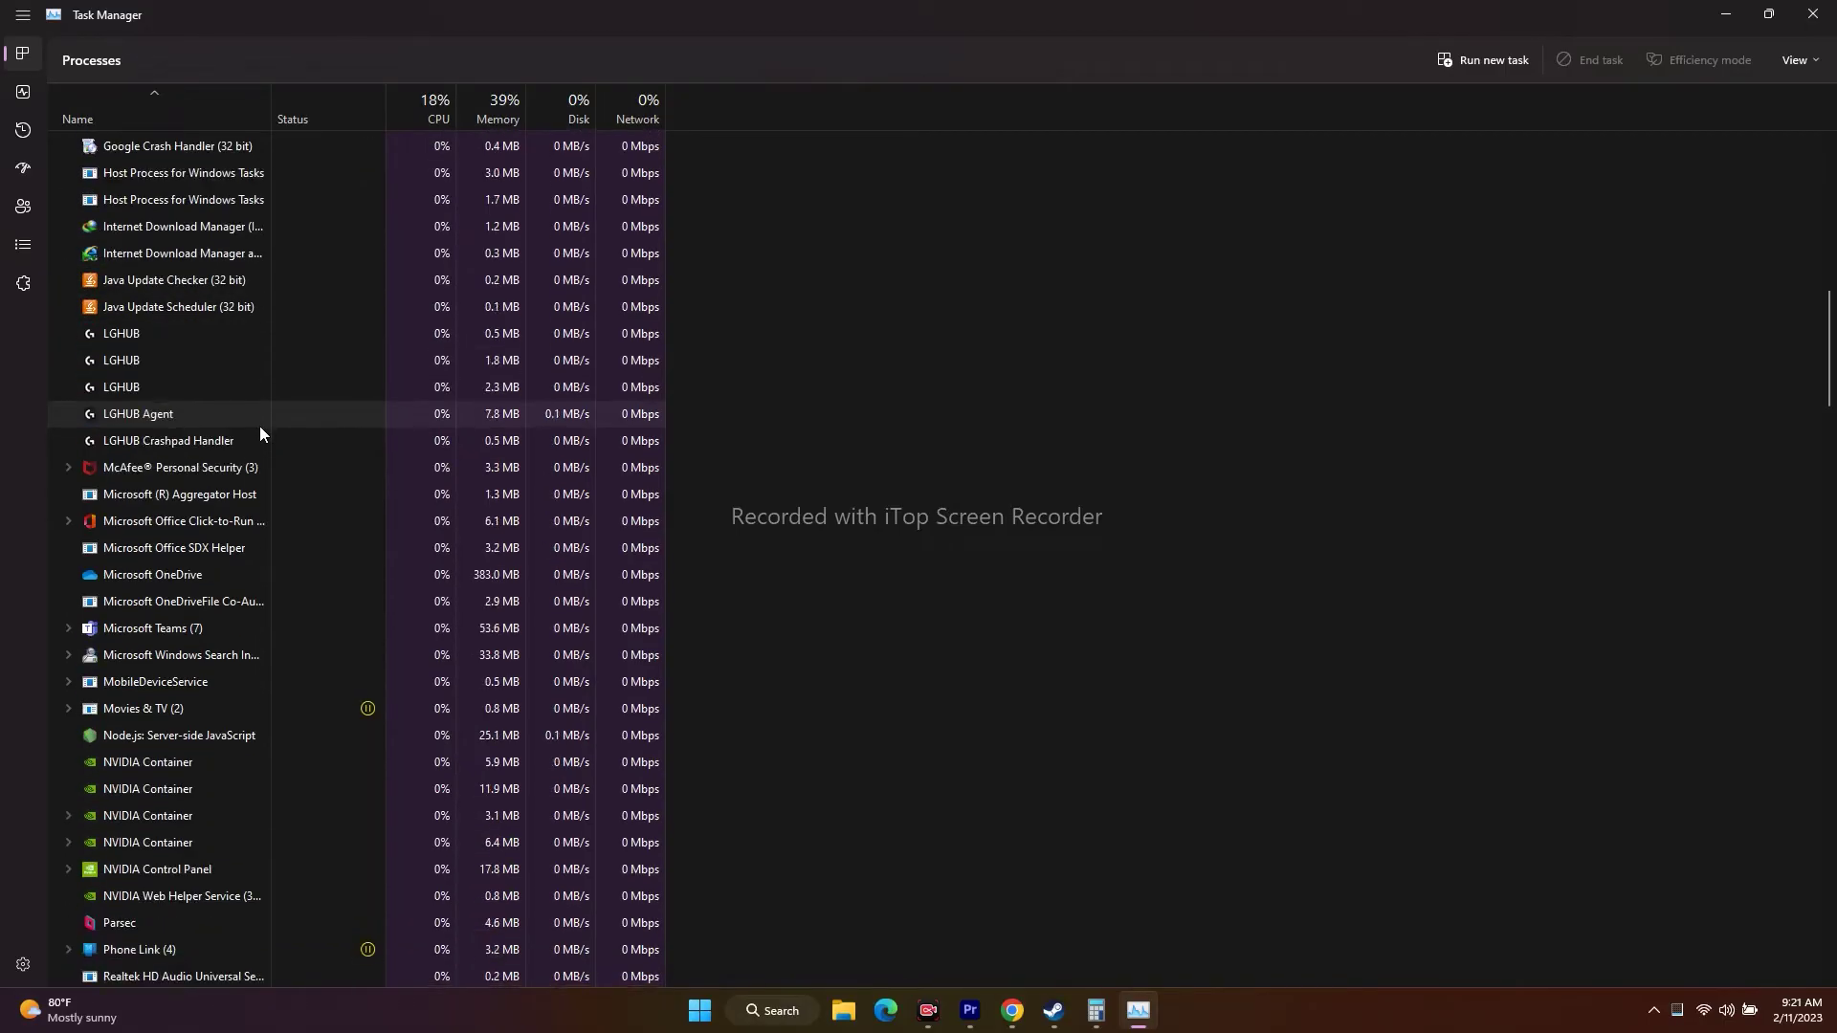
{"action": "scroll", "coordinate": [261, 427], "scroll_direction": "down", "scroll_amount": 1}
{"action": "scroll", "coordinate": [260, 427], "scroll_direction": "down", "scroll_amount": 2}
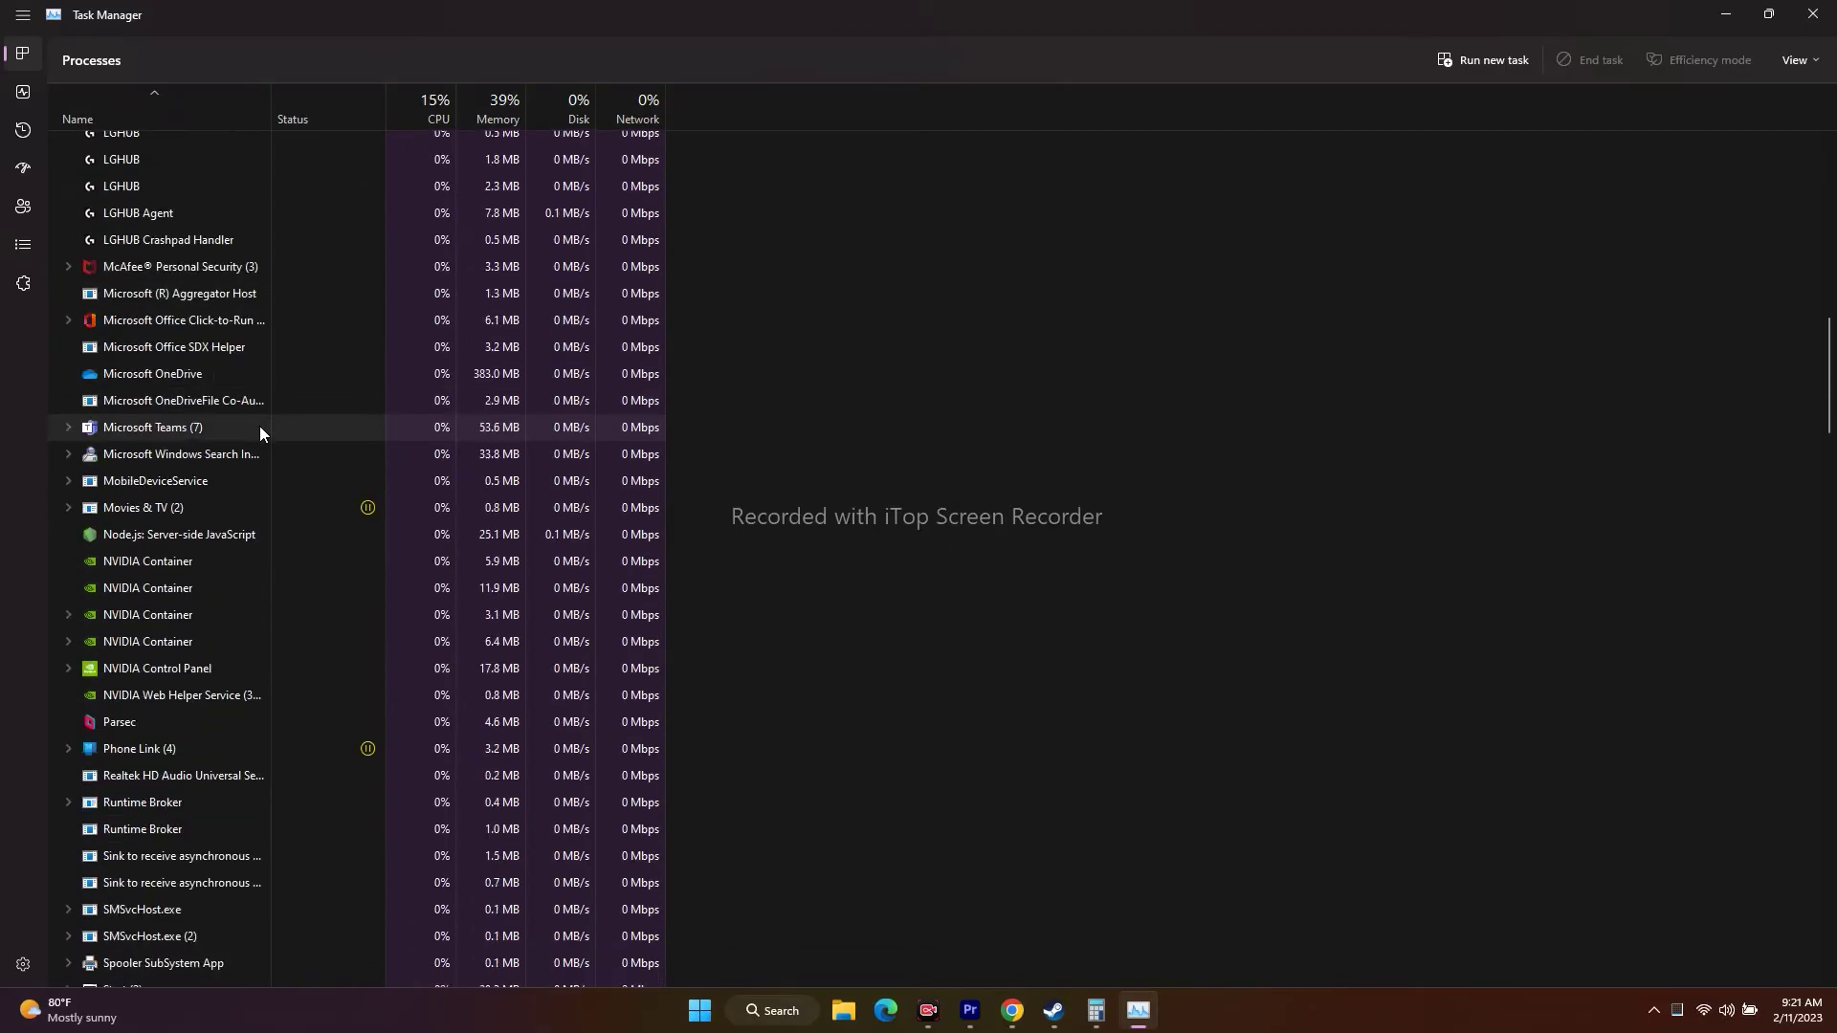
{"action": "scroll", "coordinate": [260, 427], "scroll_direction": "up", "scroll_amount": 2}
{"action": "scroll", "coordinate": [260, 427], "scroll_direction": "up", "scroll_amount": 2}
{"action": "scroll", "coordinate": [259, 425], "scroll_direction": "up", "scroll_amount": 3}
{"action": "scroll", "coordinate": [259, 426], "scroll_direction": "up", "scroll_amount": 2}
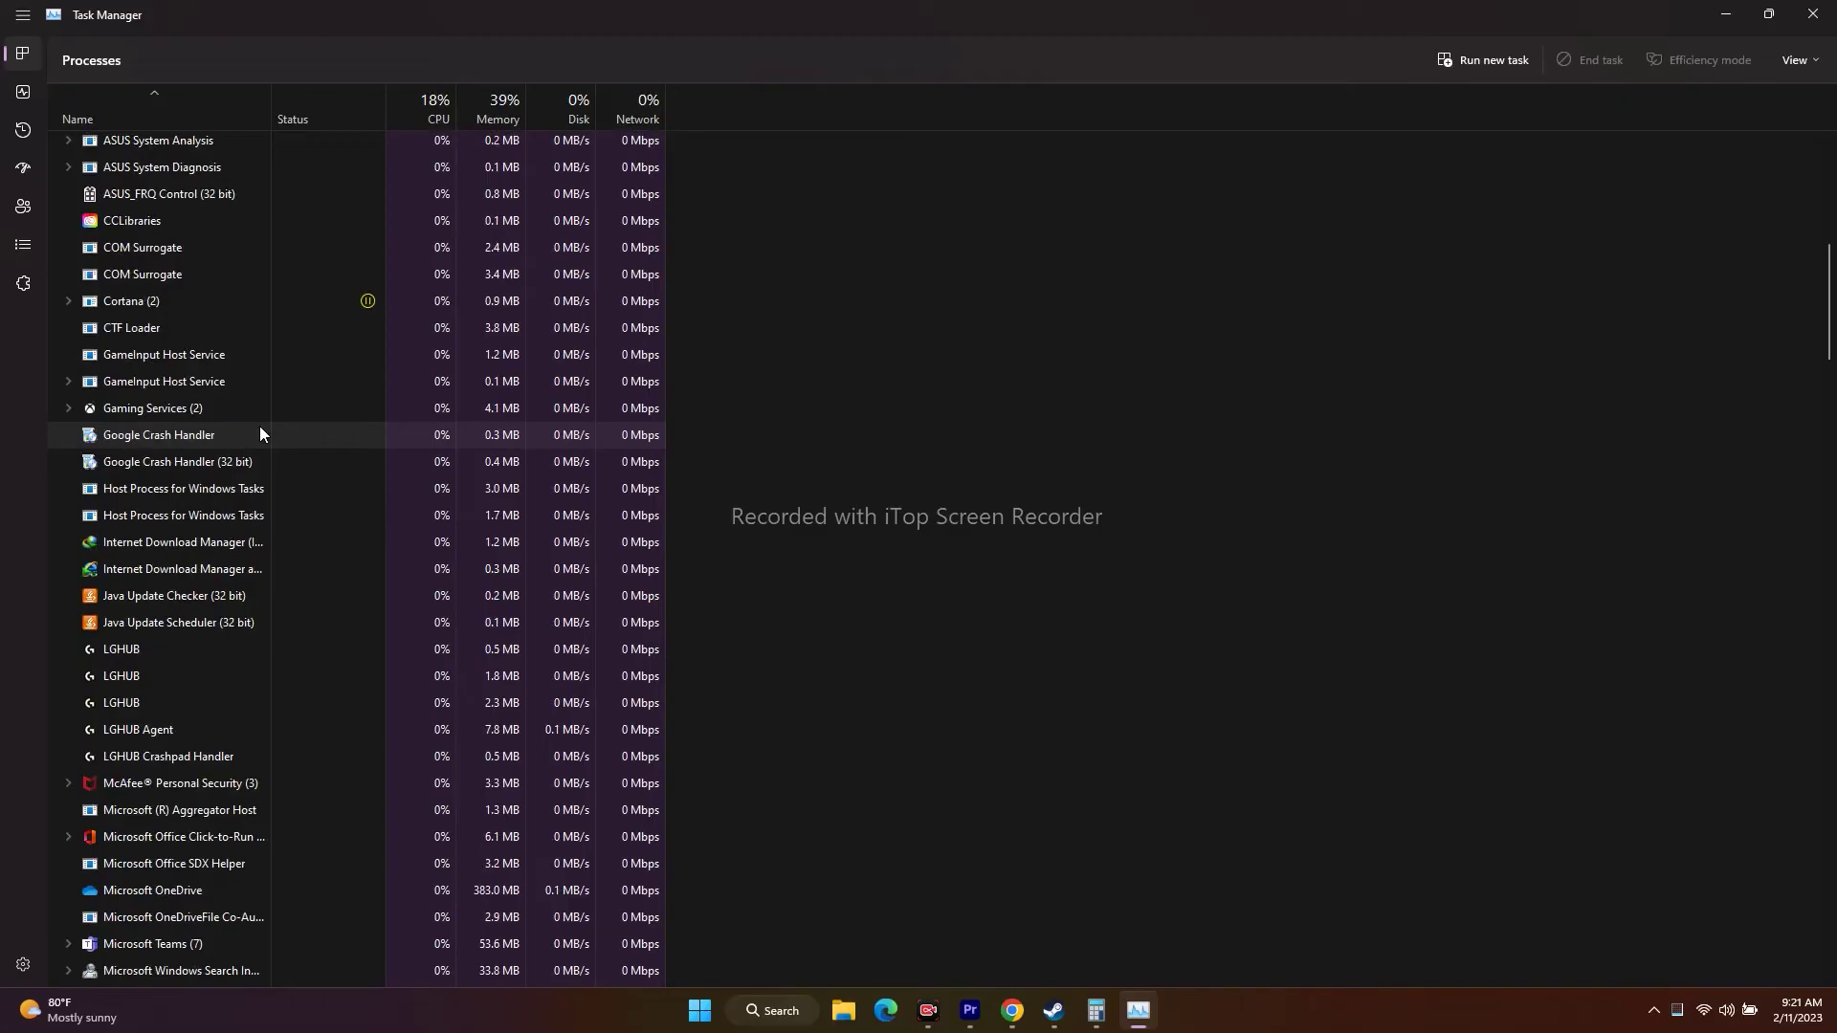
{"action": "scroll", "coordinate": [261, 426], "scroll_direction": "up", "scroll_amount": 2}
{"action": "scroll", "coordinate": [260, 426], "scroll_direction": "up", "scroll_amount": 2}
{"action": "scroll", "coordinate": [259, 426], "scroll_direction": "up", "scroll_amount": 2}
{"action": "scroll", "coordinate": [260, 427], "scroll_direction": "up", "scroll_amount": 2}
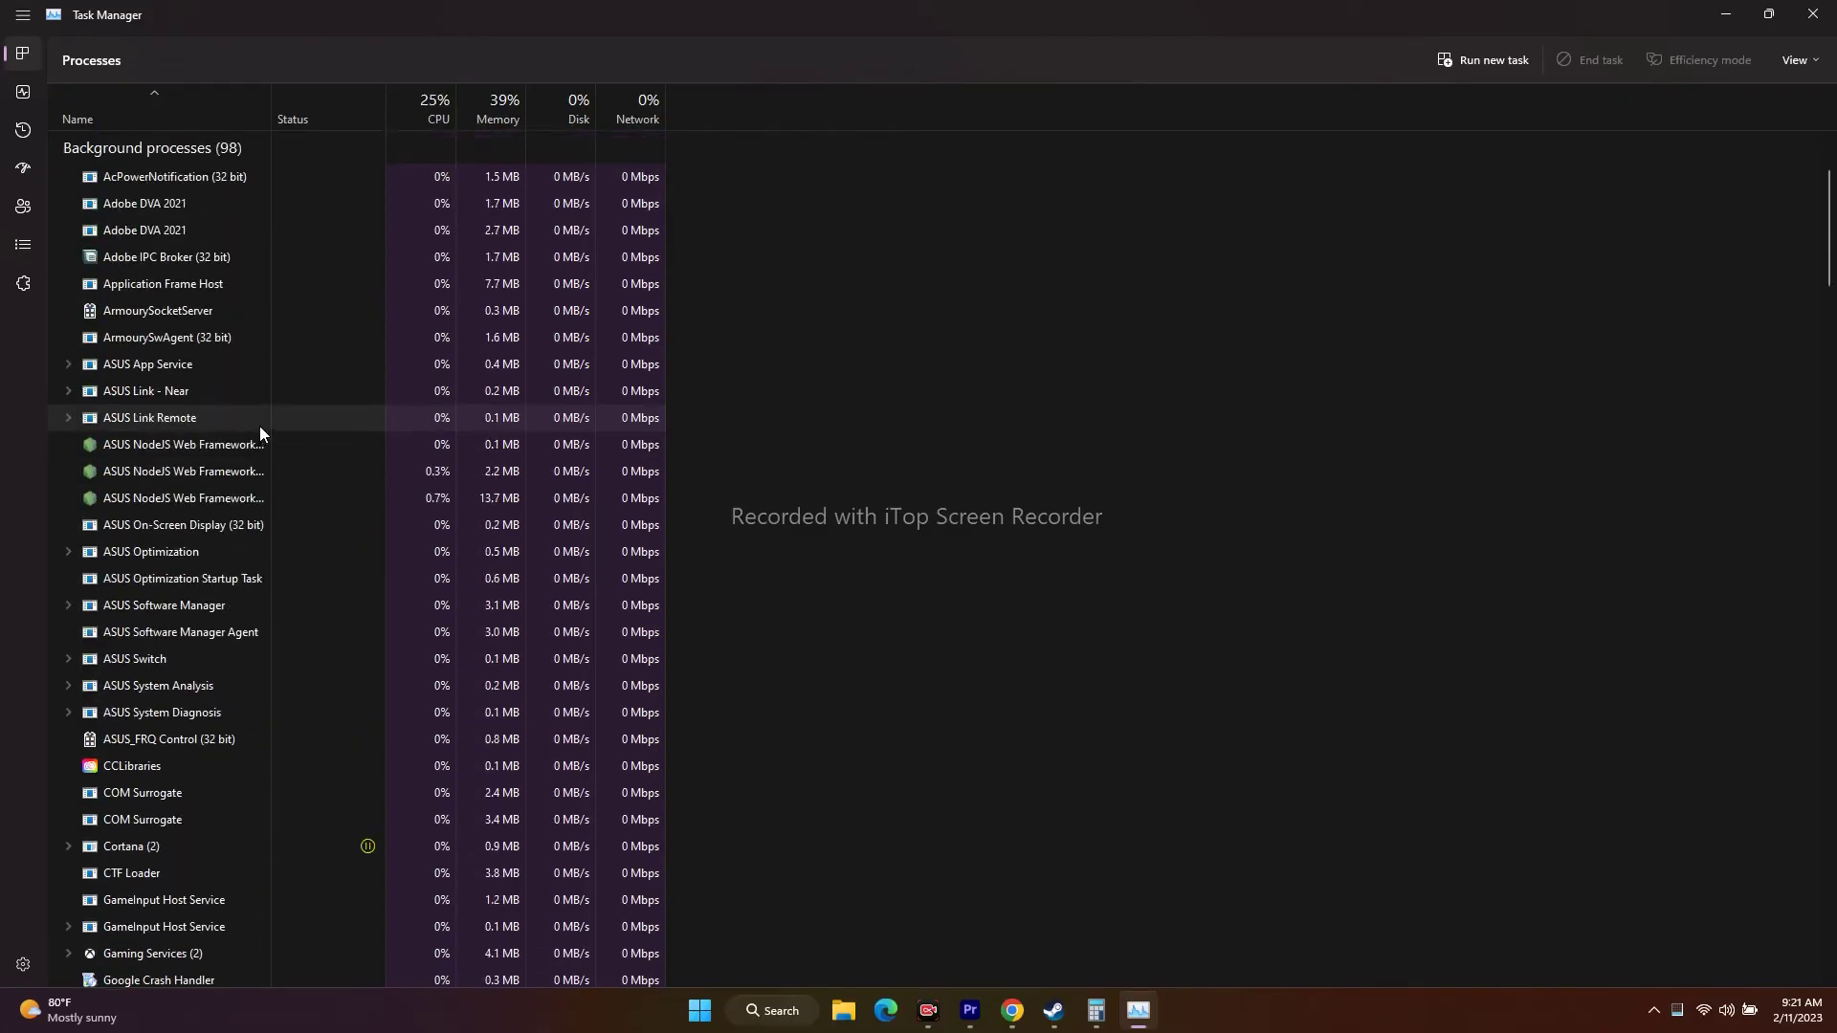
{"action": "scroll", "coordinate": [261, 426], "scroll_direction": "up", "scroll_amount": 1}
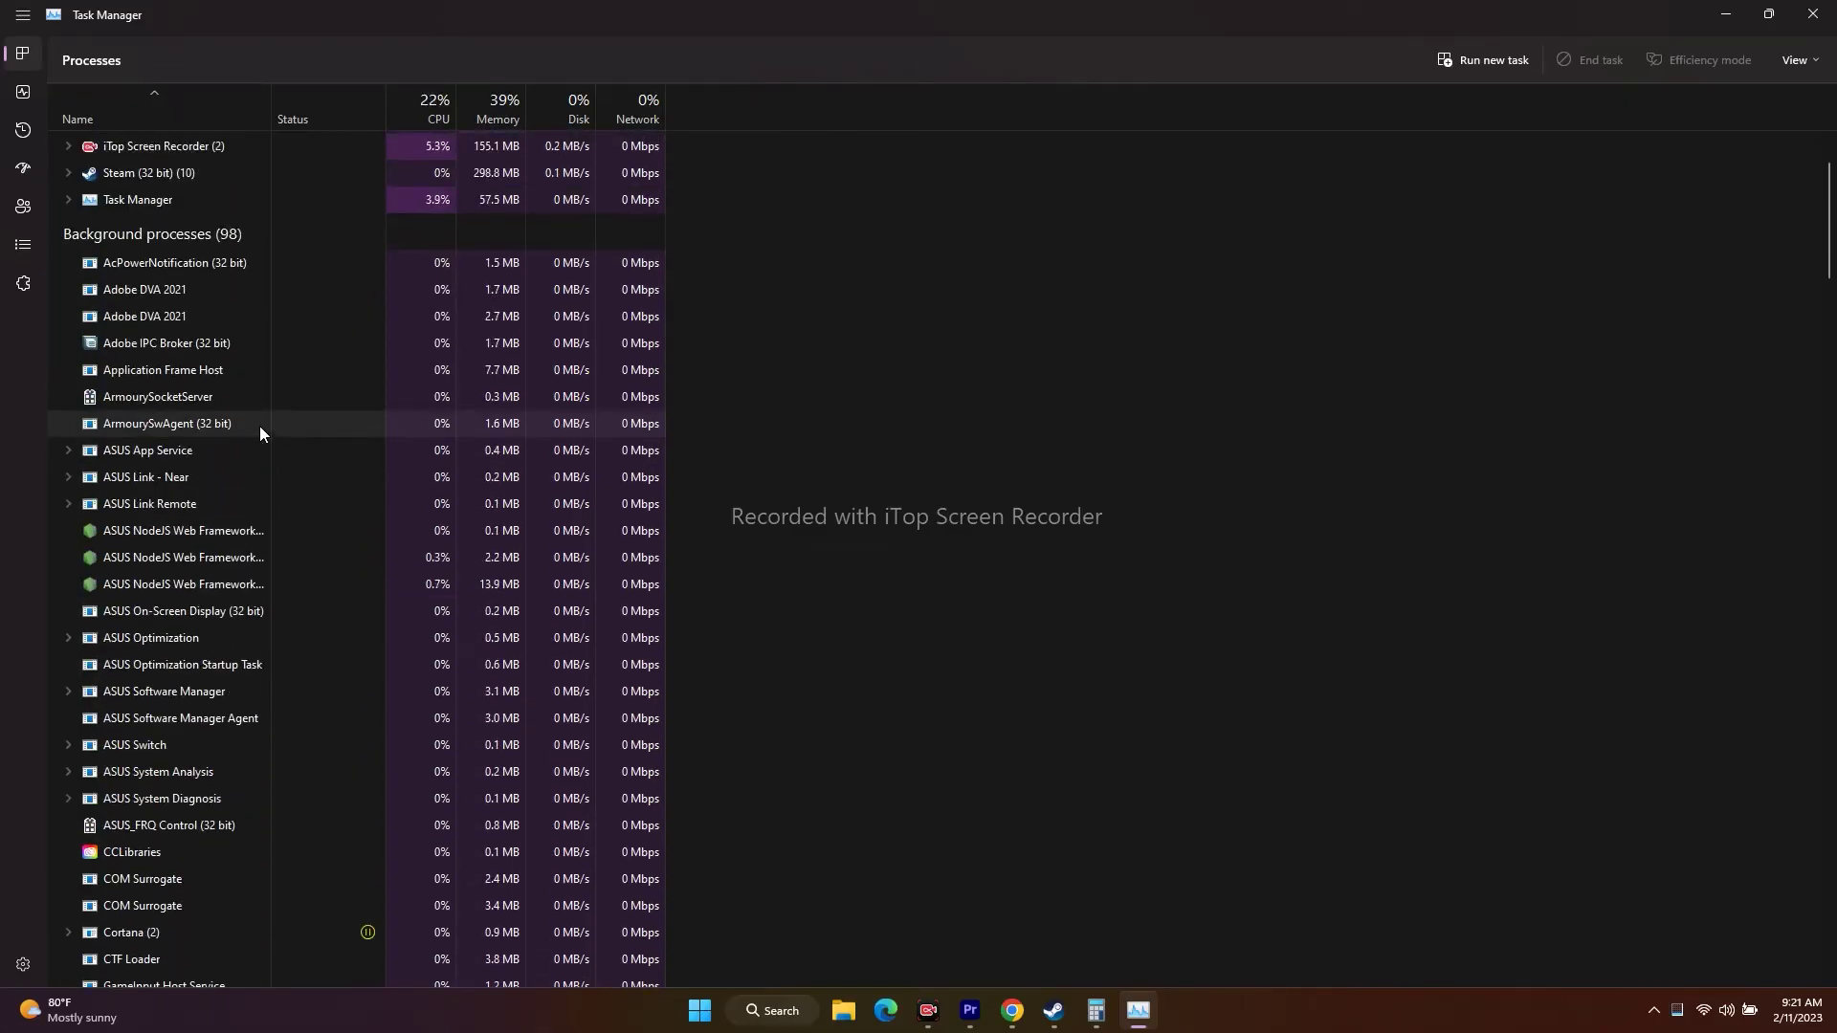
{"action": "scroll", "coordinate": [260, 427], "scroll_direction": "down", "scroll_amount": 3}
{"action": "scroll", "coordinate": [261, 426], "scroll_direction": "down", "scroll_amount": 3}
{"action": "scroll", "coordinate": [259, 427], "scroll_direction": "down", "scroll_amount": 4}
{"action": "scroll", "coordinate": [230, 453], "scroll_direction": "down", "scroll_amount": 2}
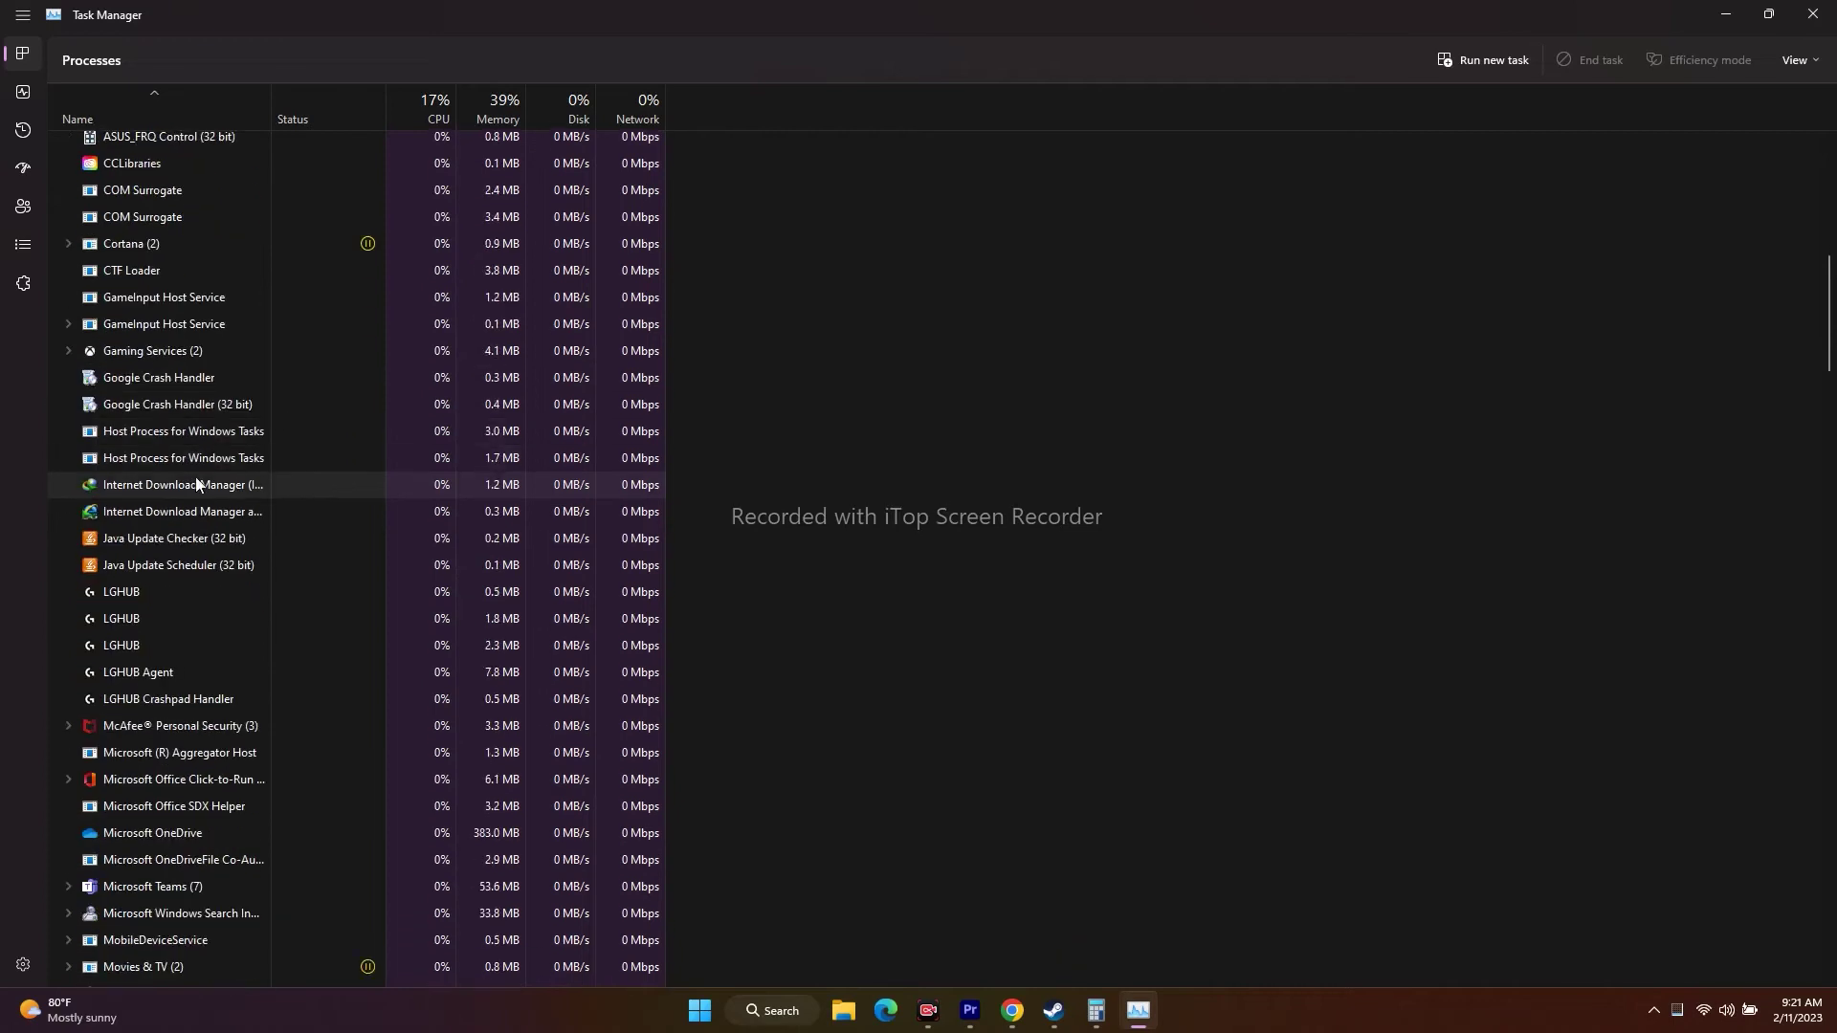
{"action": "right_click", "coordinate": [135, 590]}
{"action": "left_click", "coordinate": [191, 606]}
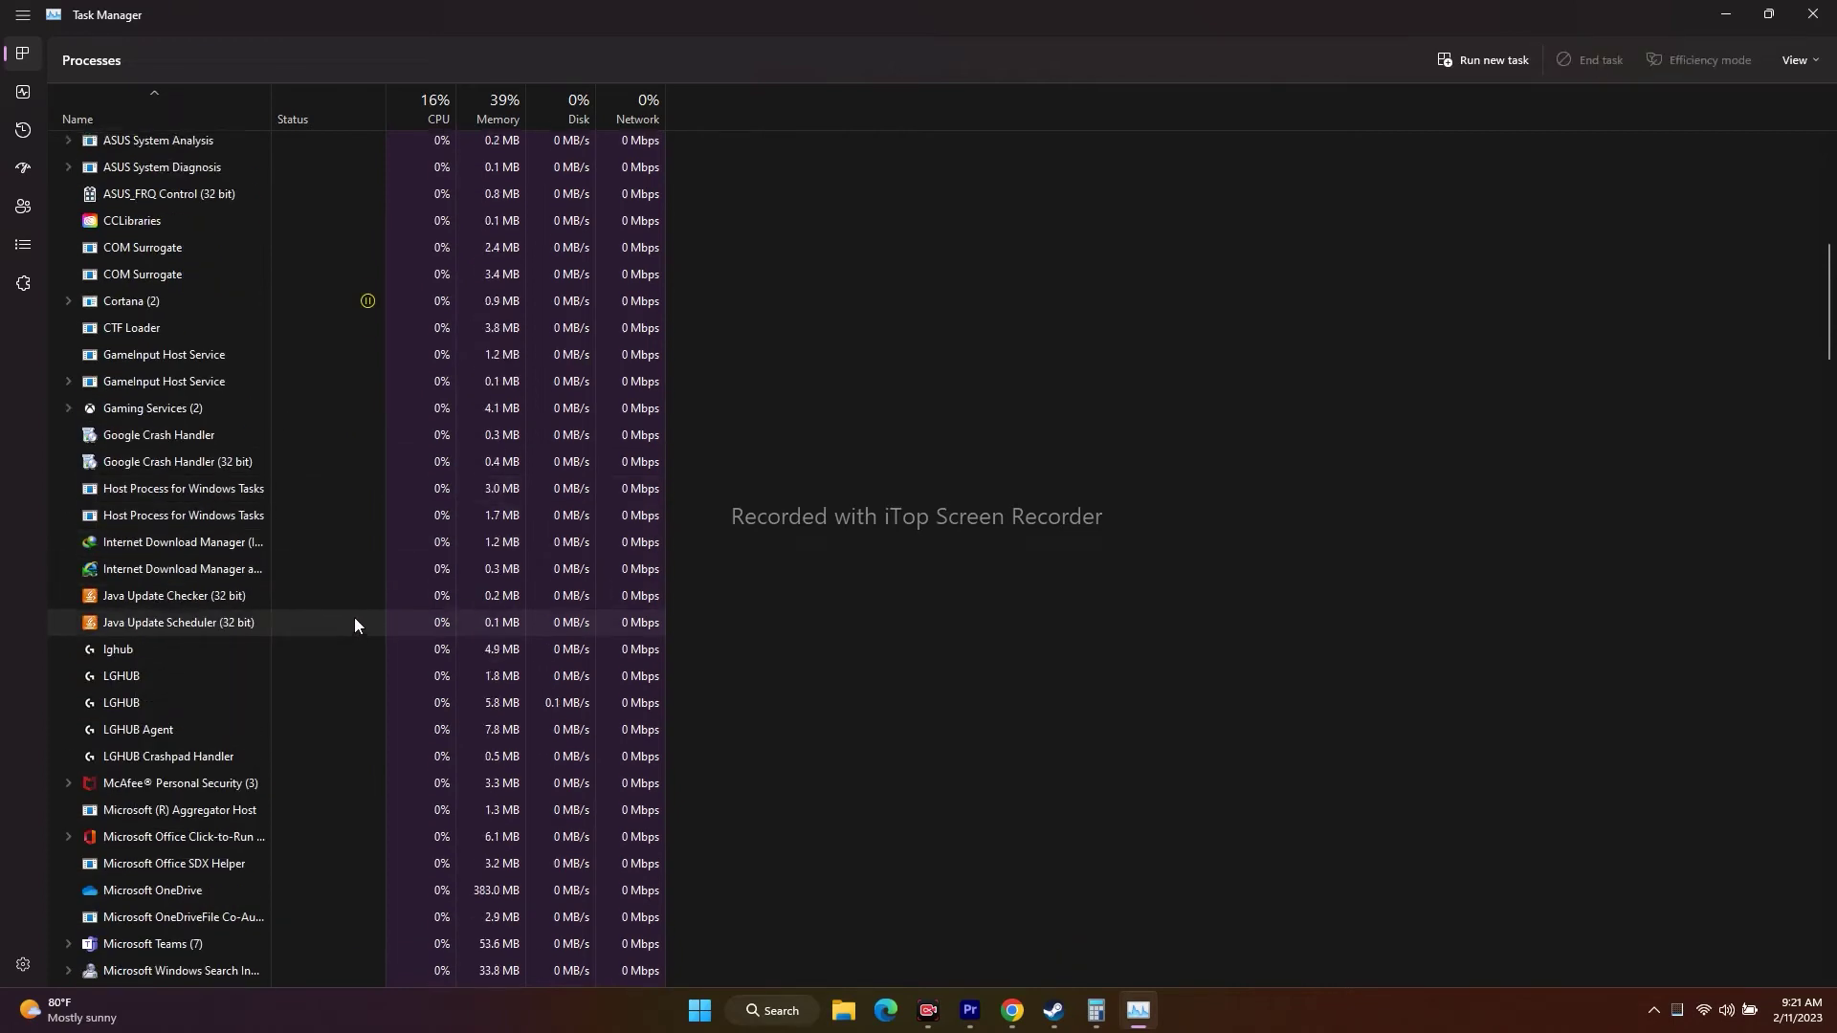
{"action": "scroll", "coordinate": [355, 617], "scroll_direction": "up", "scroll_amount": 2}
{"action": "scroll", "coordinate": [355, 618], "scroll_direction": "up", "scroll_amount": 3}
{"action": "scroll", "coordinate": [355, 618], "scroll_direction": "up", "scroll_amount": 3}
{"action": "scroll", "coordinate": [355, 617], "scroll_direction": "up", "scroll_amount": 4}
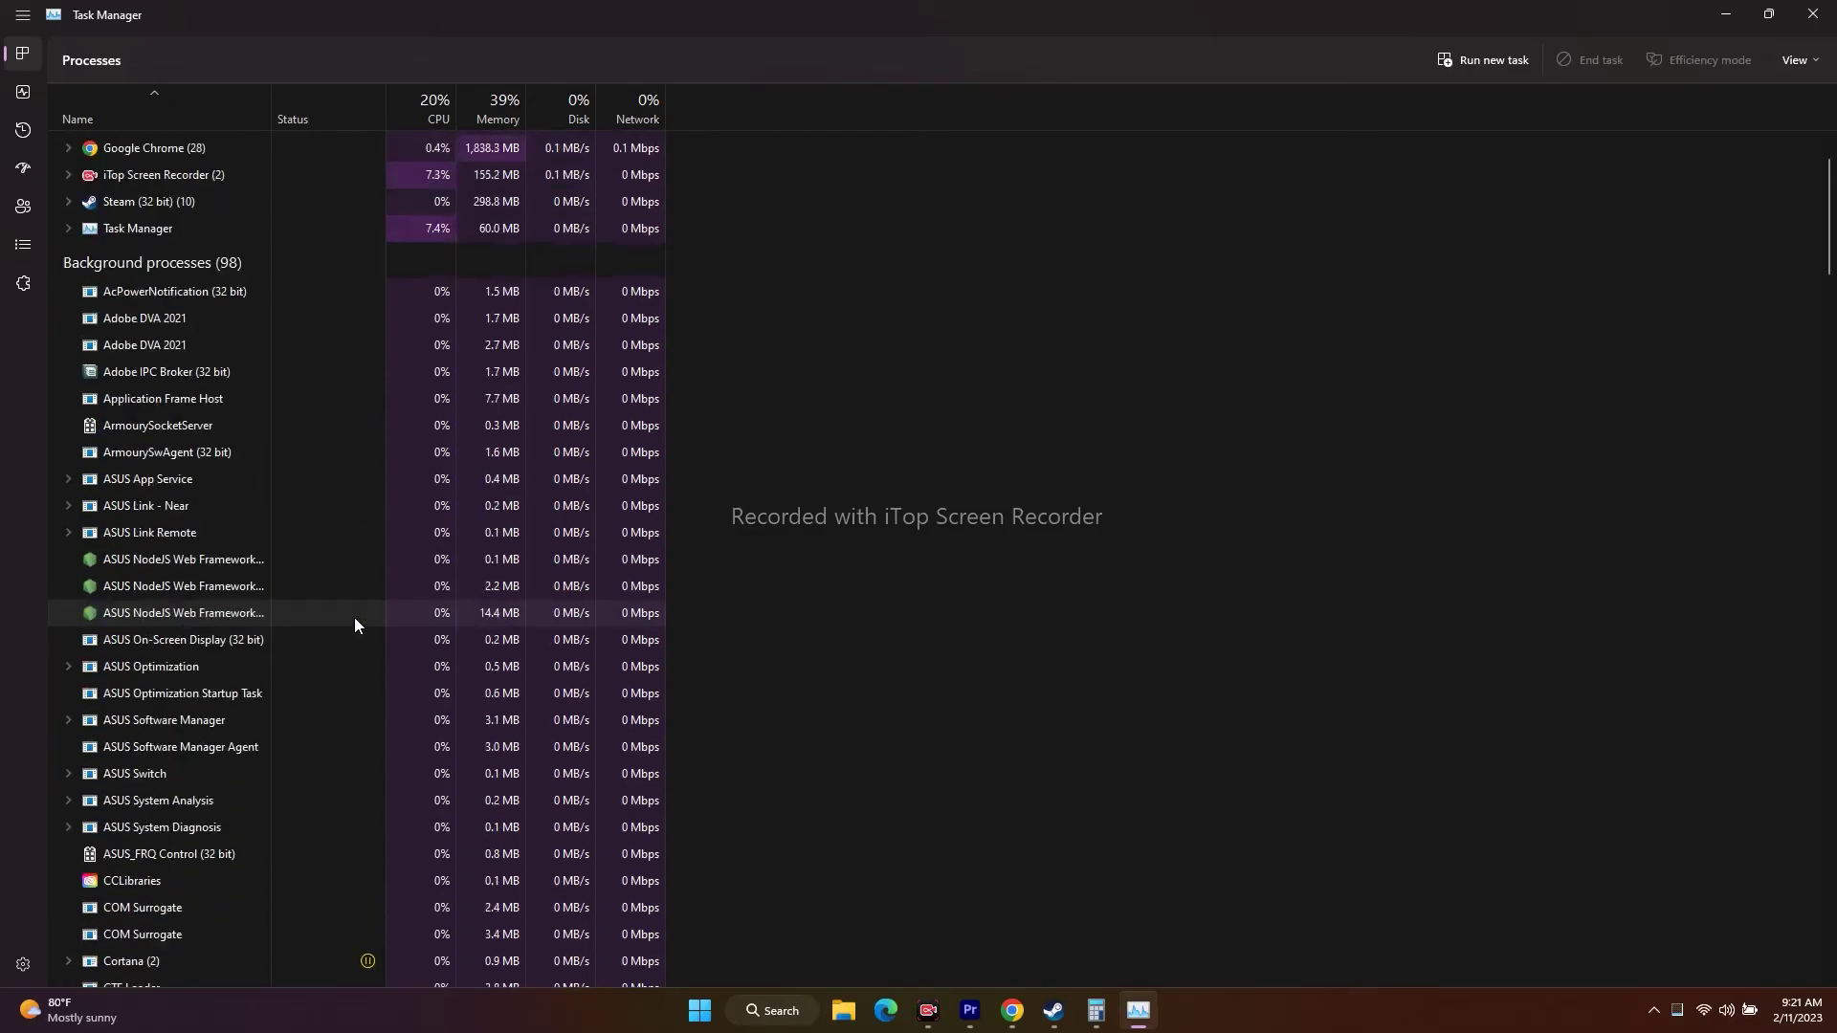
{"action": "scroll", "coordinate": [354, 617], "scroll_direction": "up", "scroll_amount": 2}
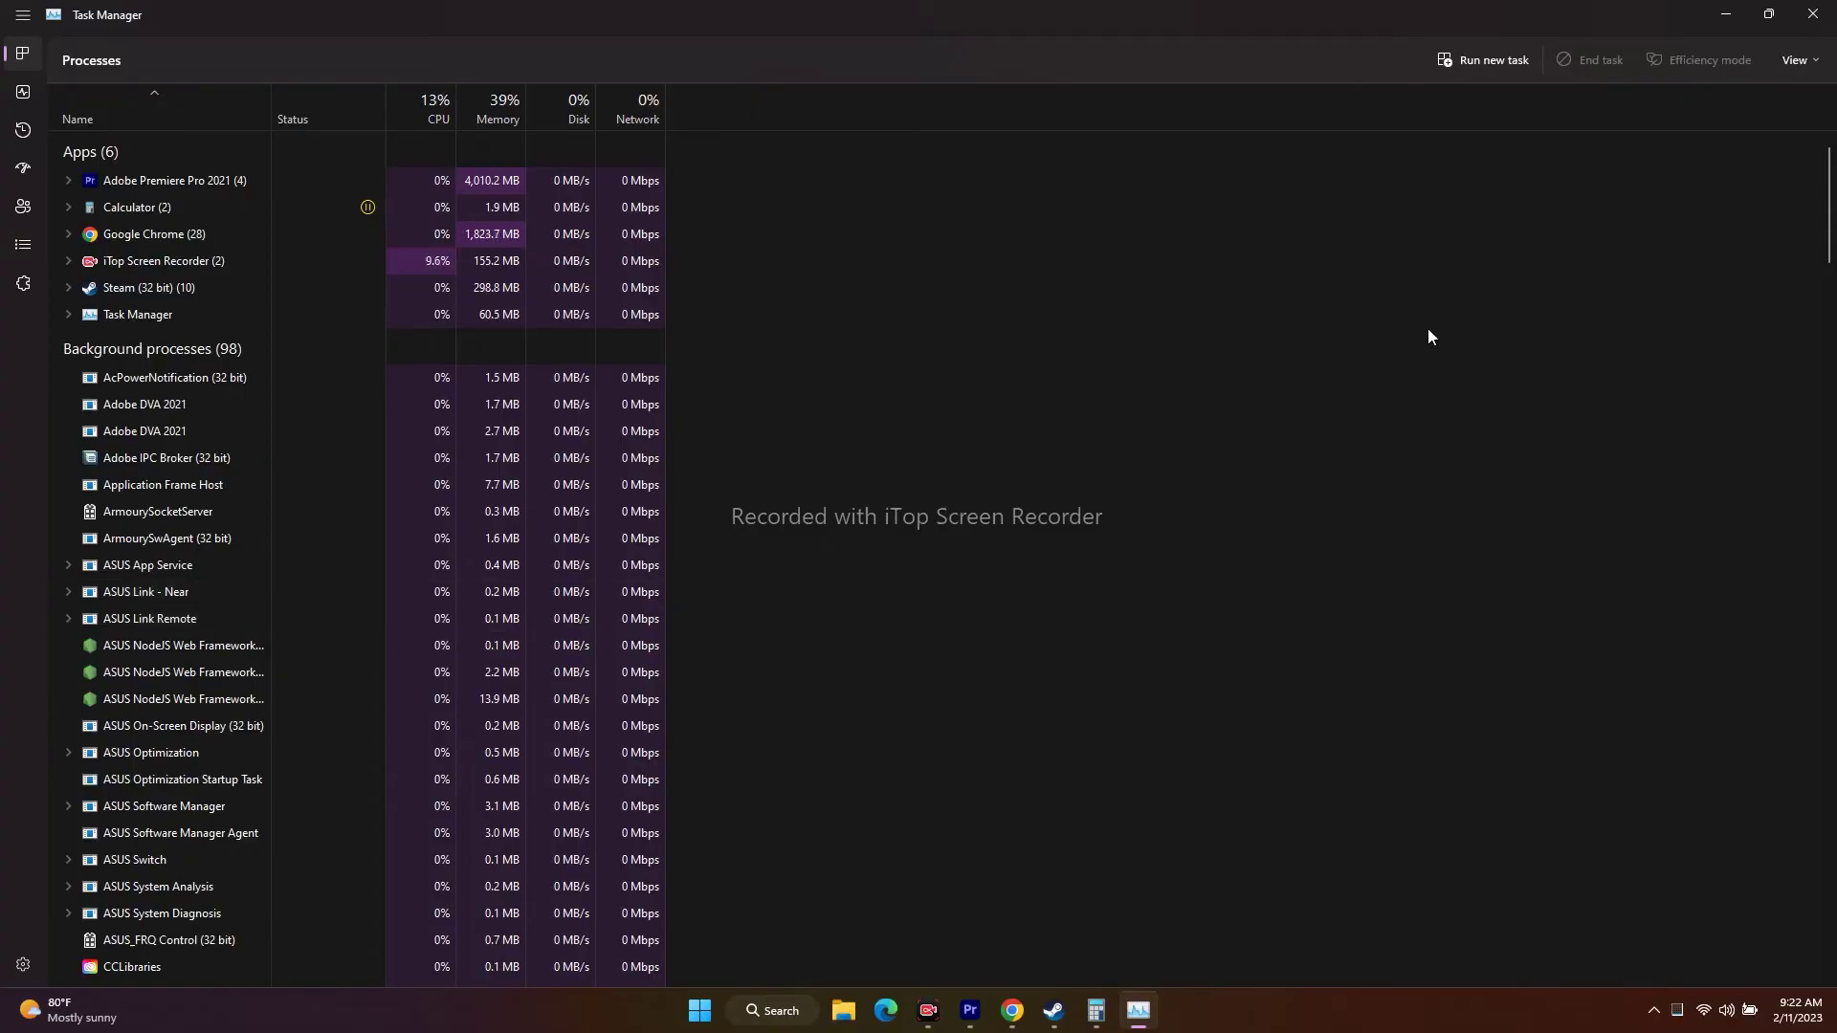
{"action": "left_click", "coordinate": [1812, 14]}
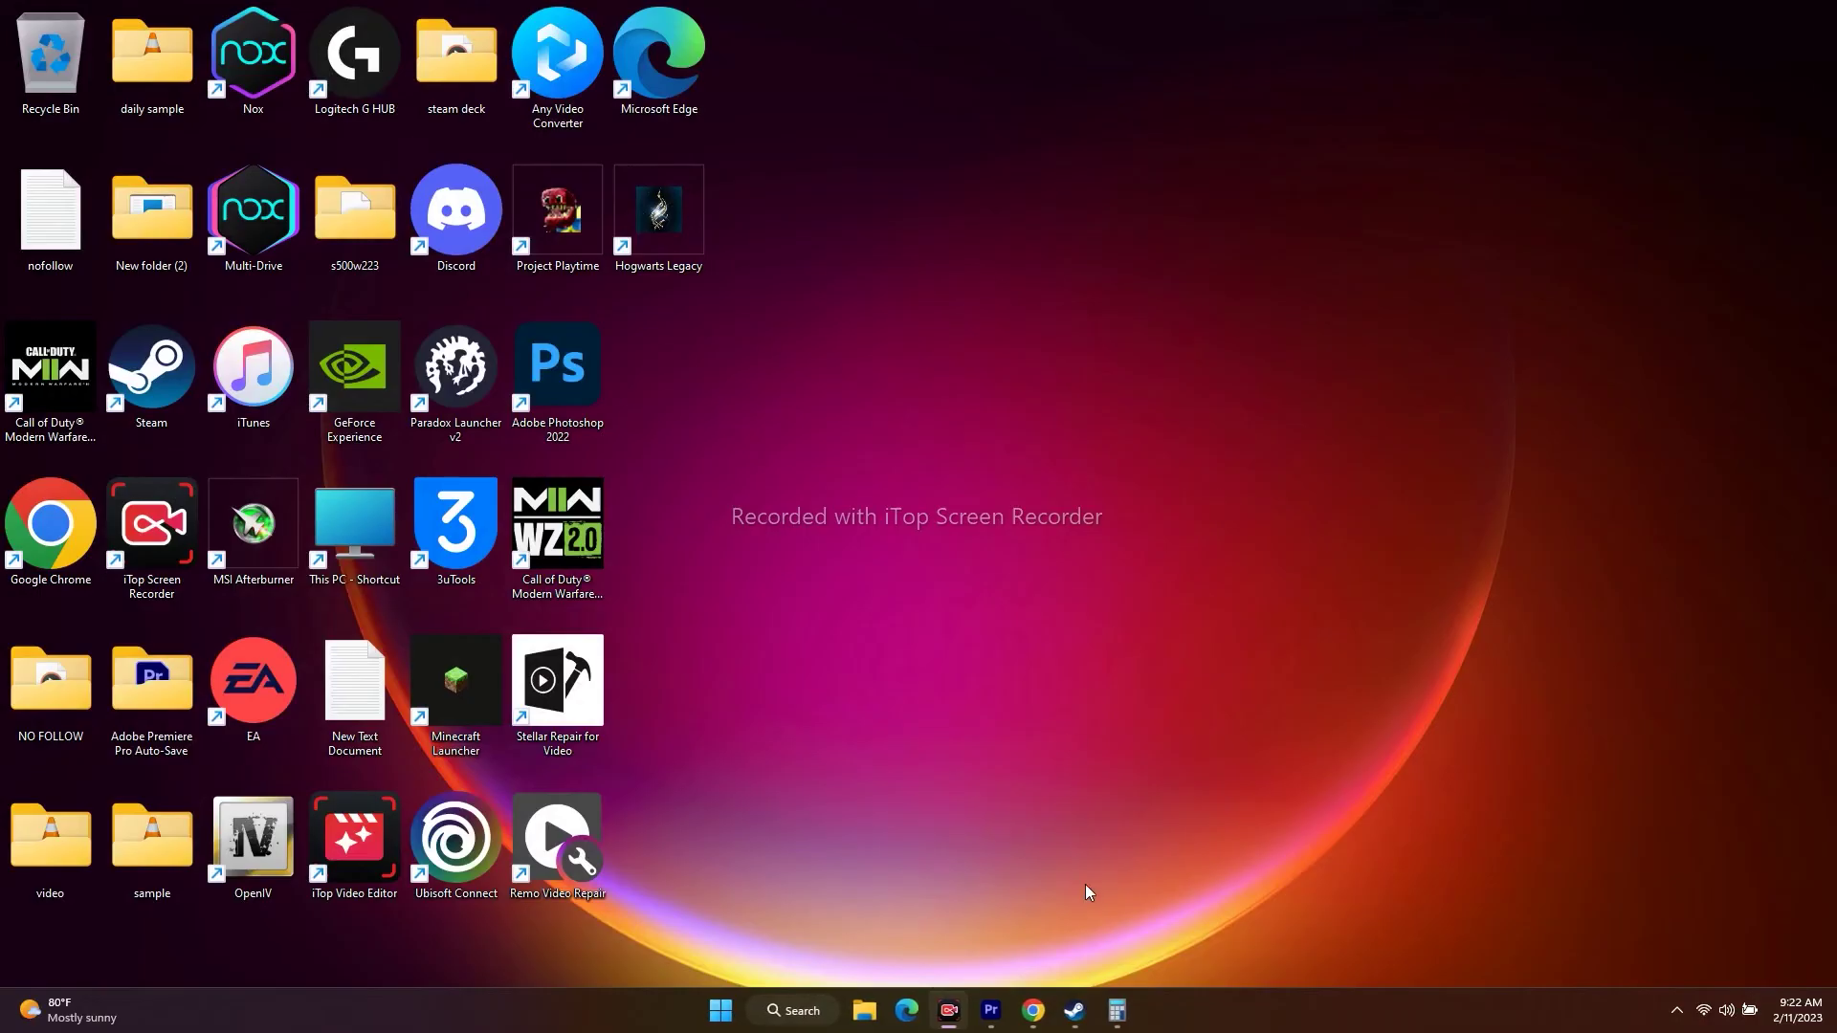
Step: Restore Steam from the taskbar to the Hogwarts Legacy library page
{"action": "left_click", "coordinate": [1075, 1011]}
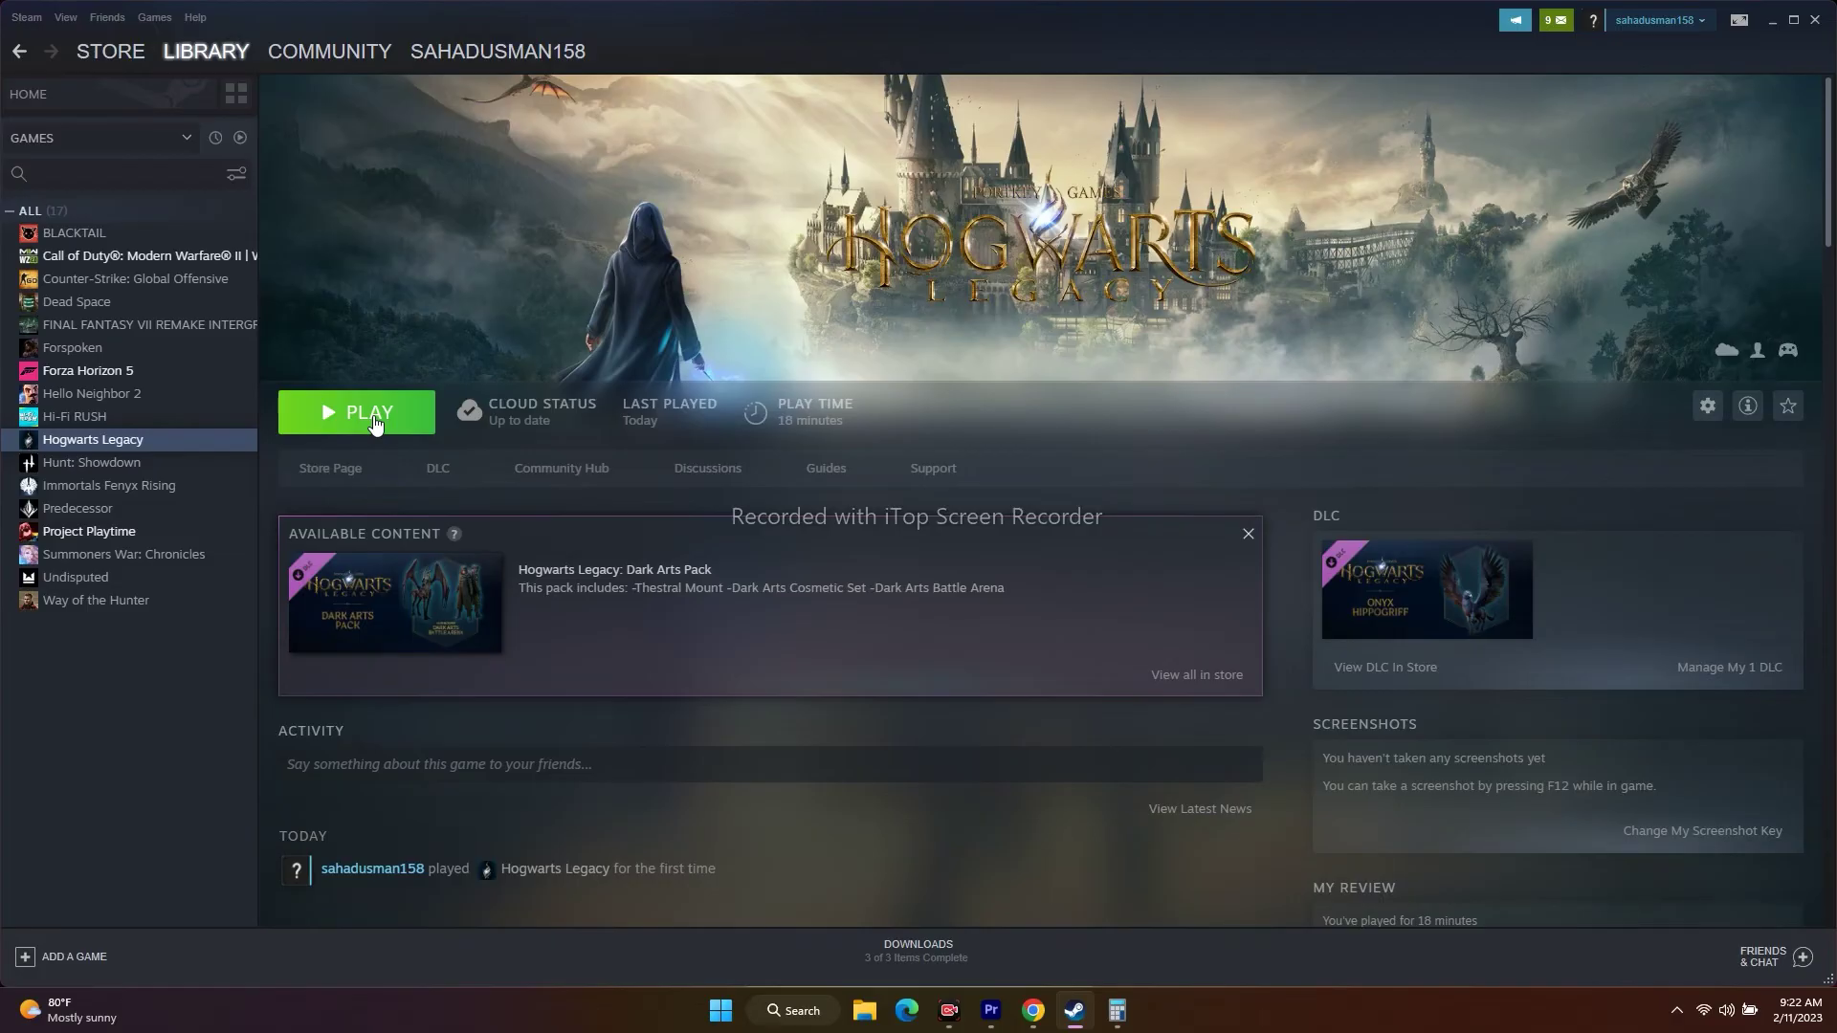
{"action": "right_click", "coordinate": [115, 452]}
{"action": "left_click", "coordinate": [156, 561]}
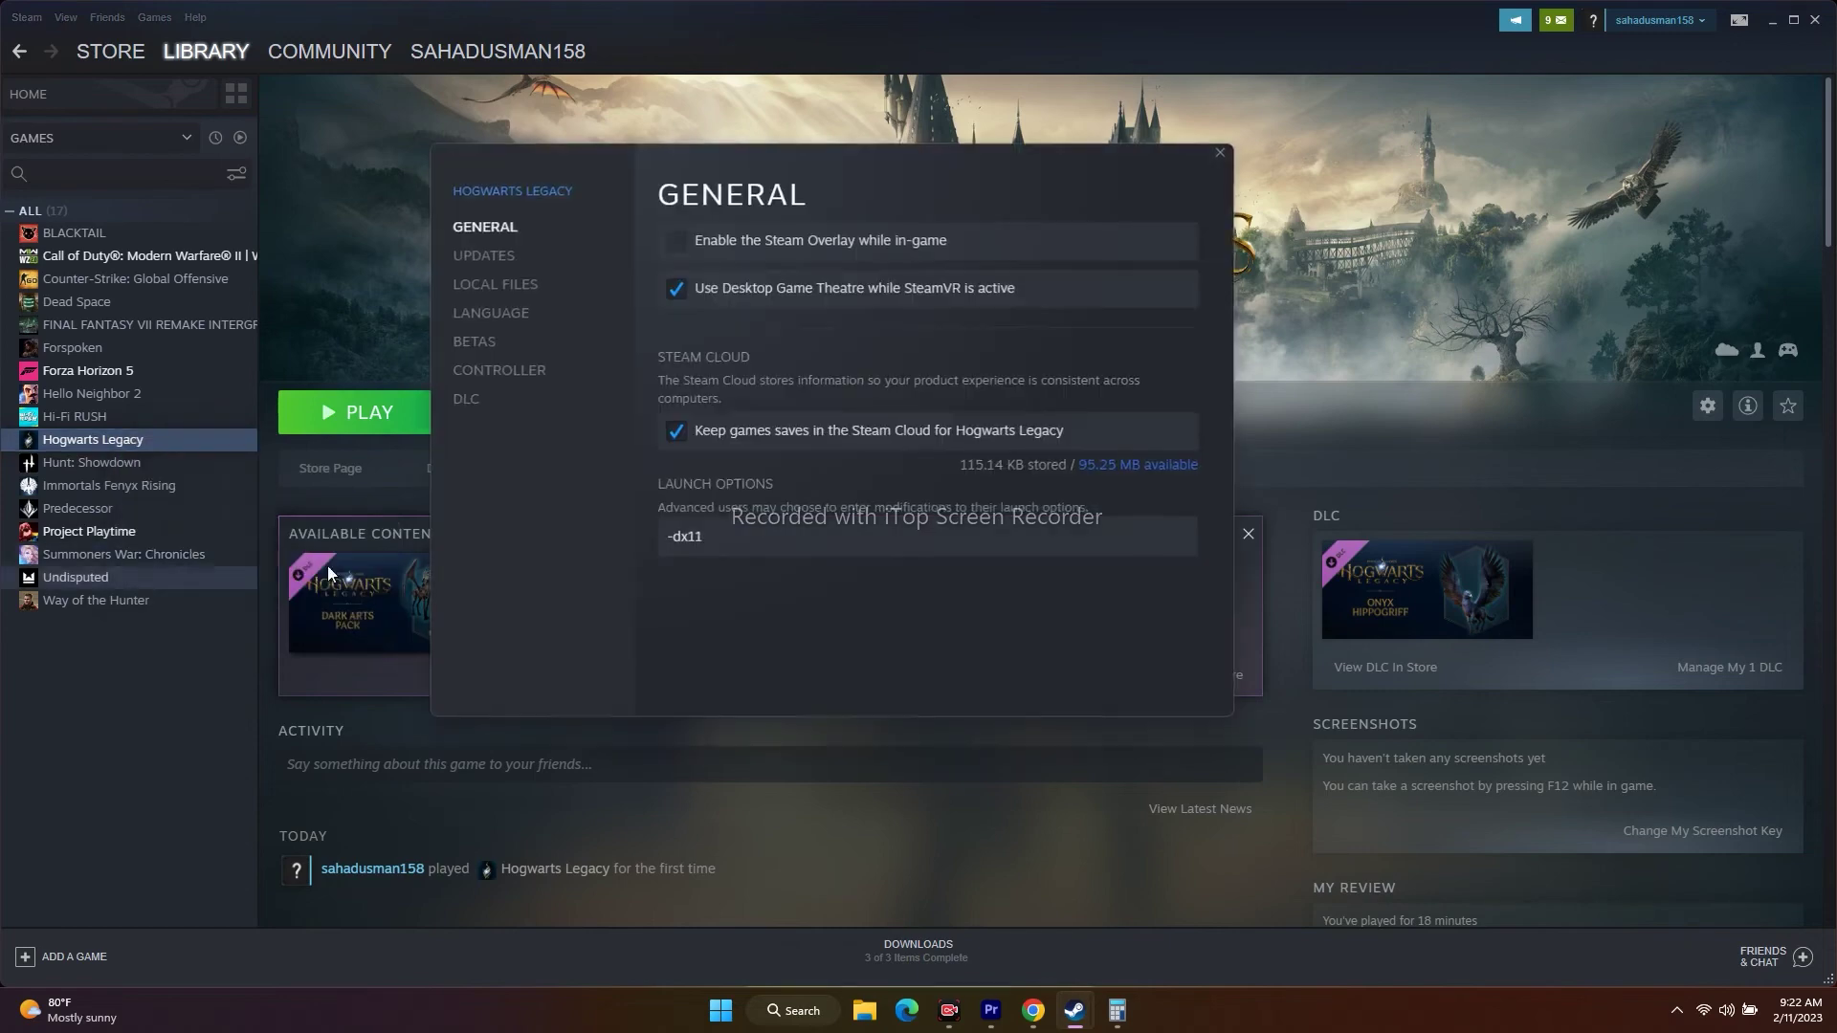
{"action": "left_click", "coordinate": [519, 288]}
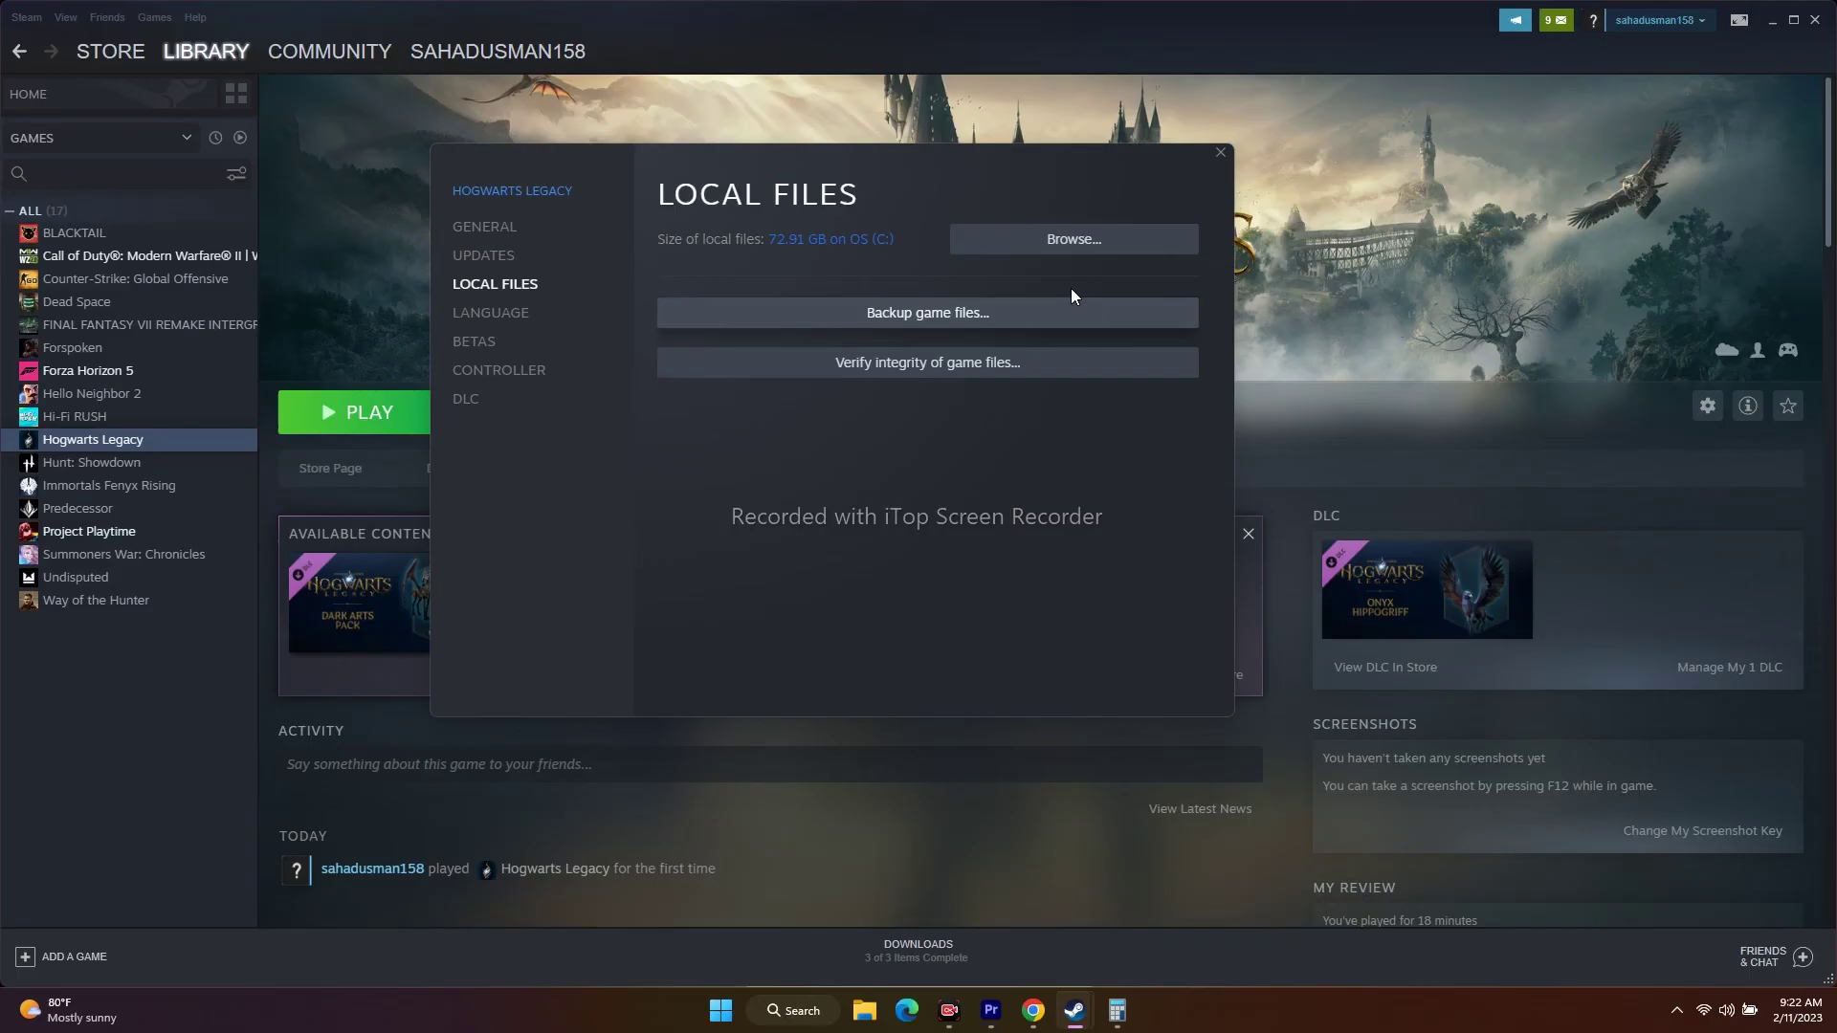
{"action": "left_click", "coordinate": [1221, 152]}
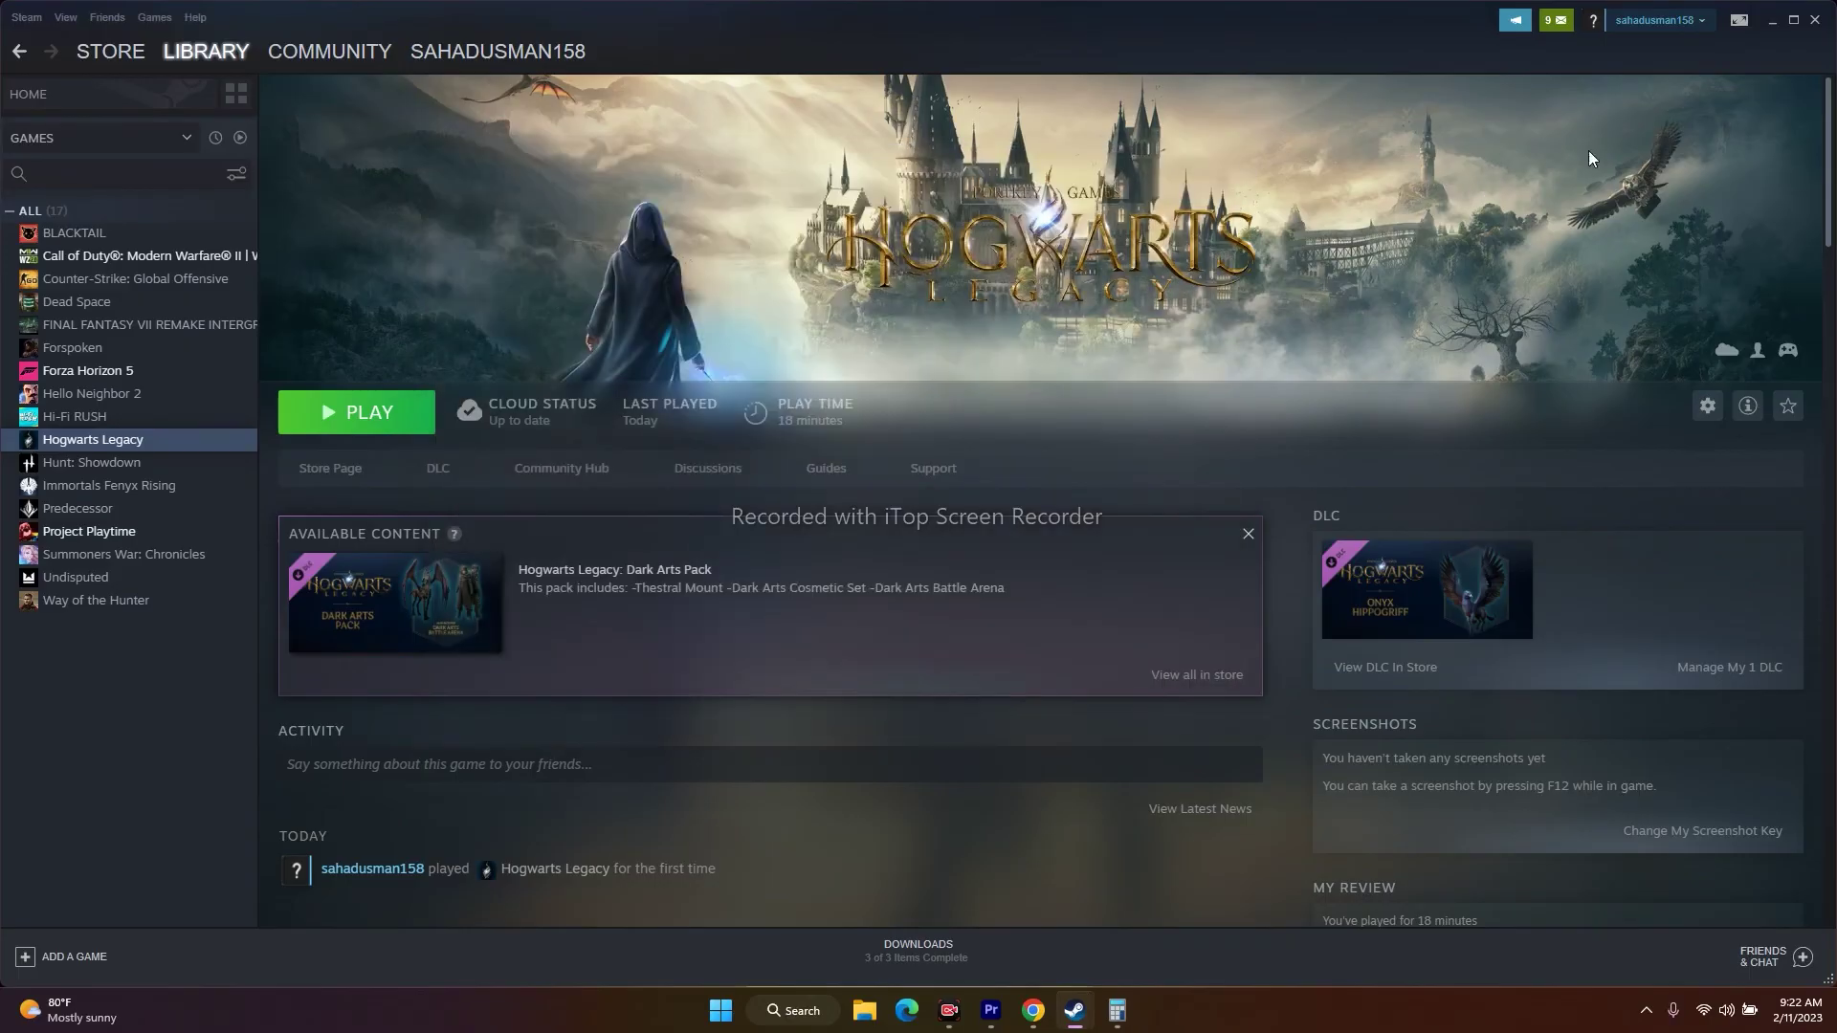
Step: Check Windows Update, showing the KB5022303 install error and KB5022360, then close Settings
{"action": "left_click", "coordinate": [1769, 21]}
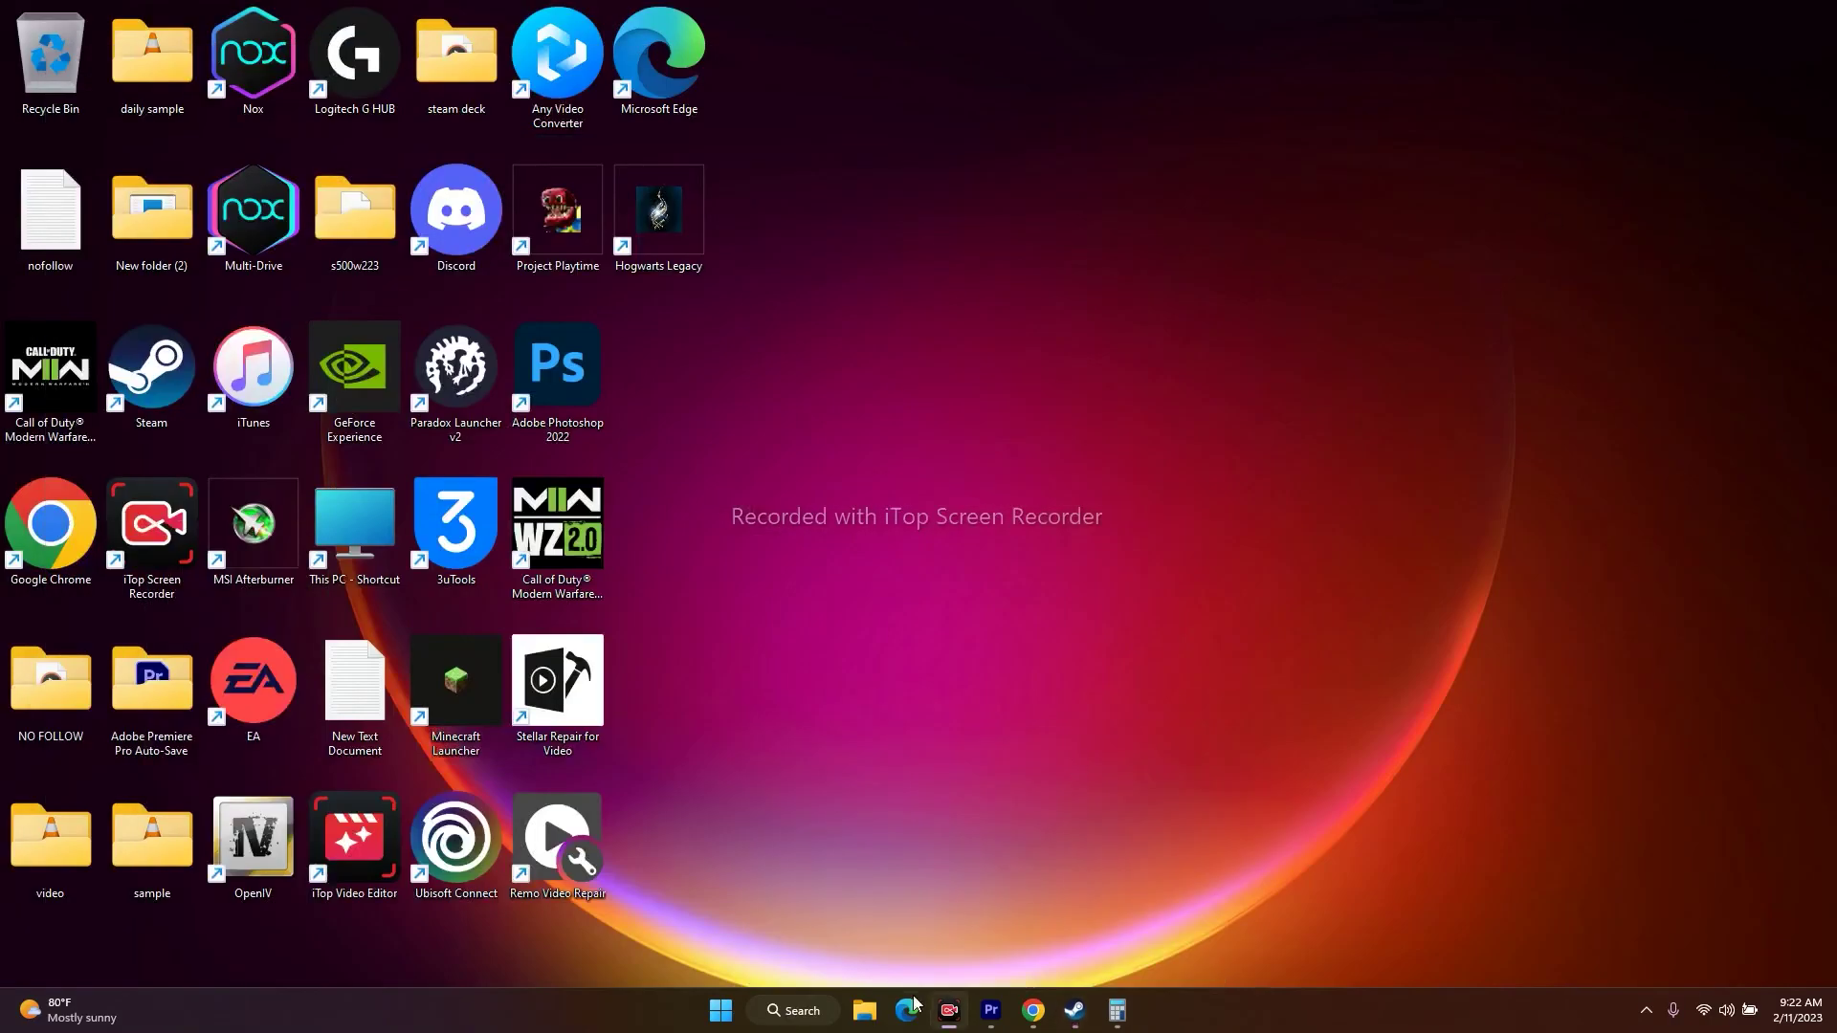
{"action": "left_click", "coordinate": [804, 1012]}
{"action": "left_click", "coordinate": [678, 727]}
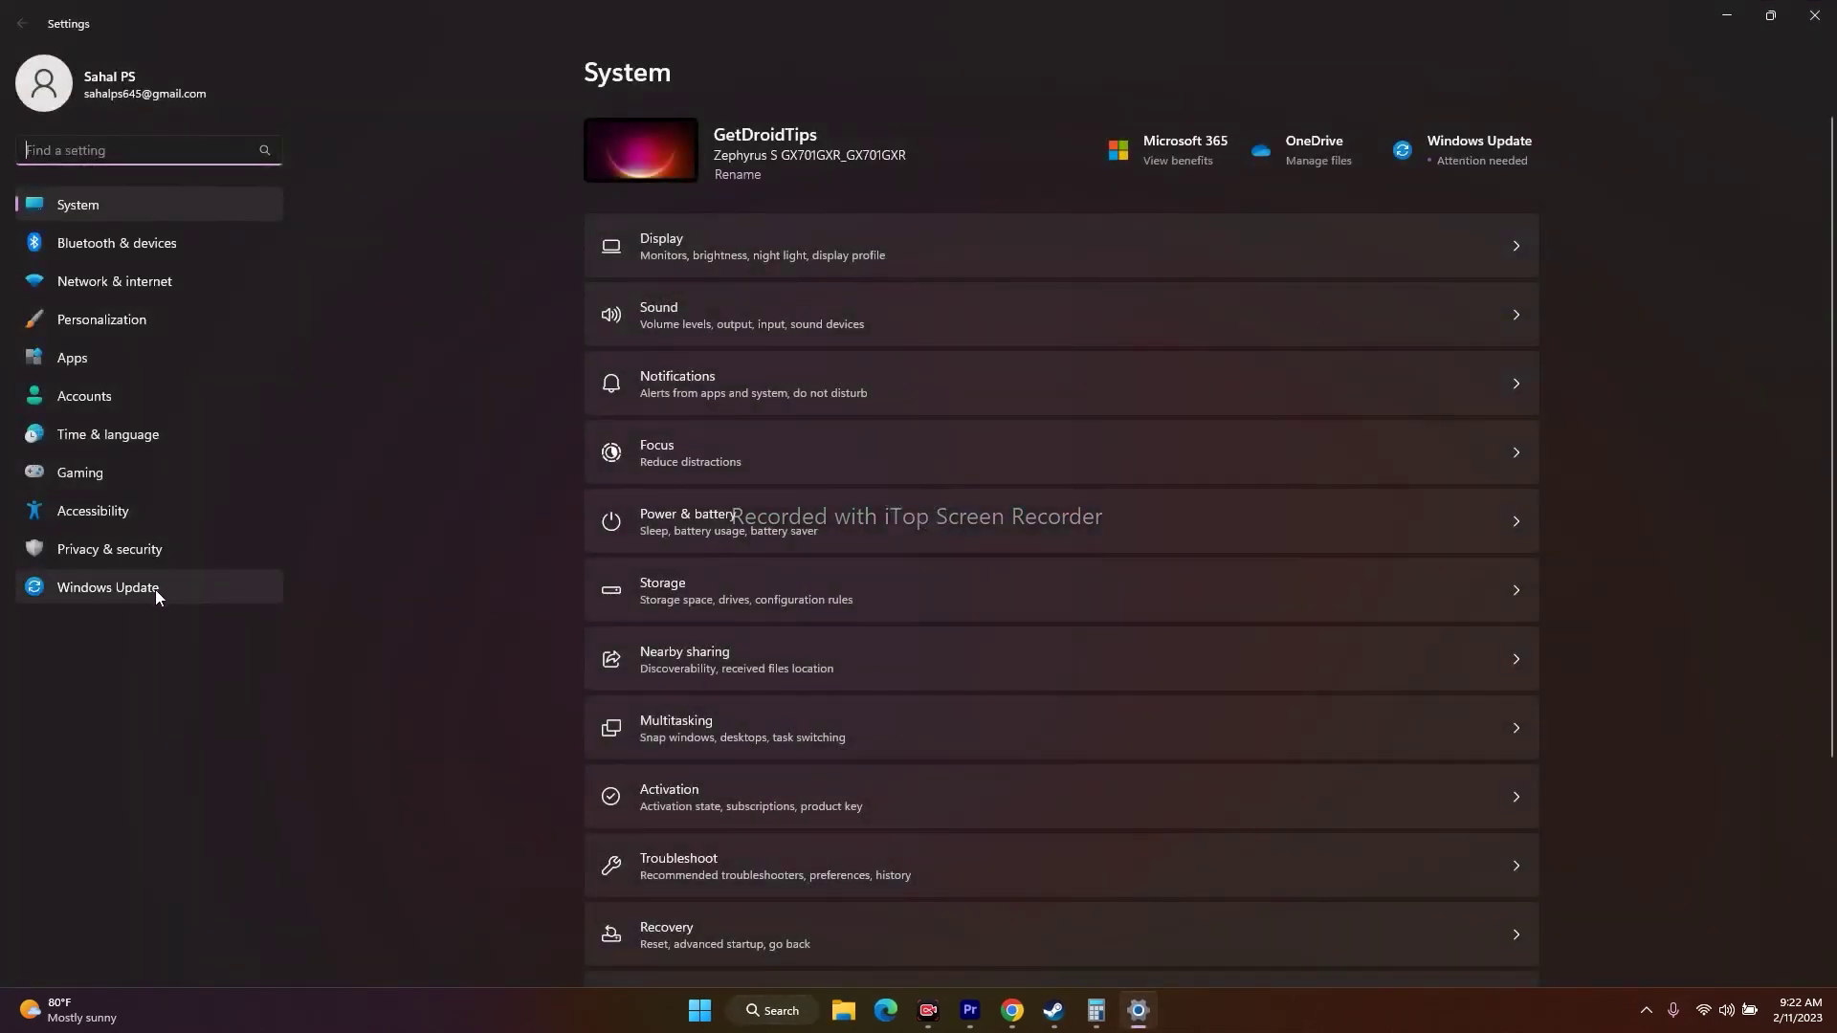
{"action": "left_click", "coordinate": [155, 590]}
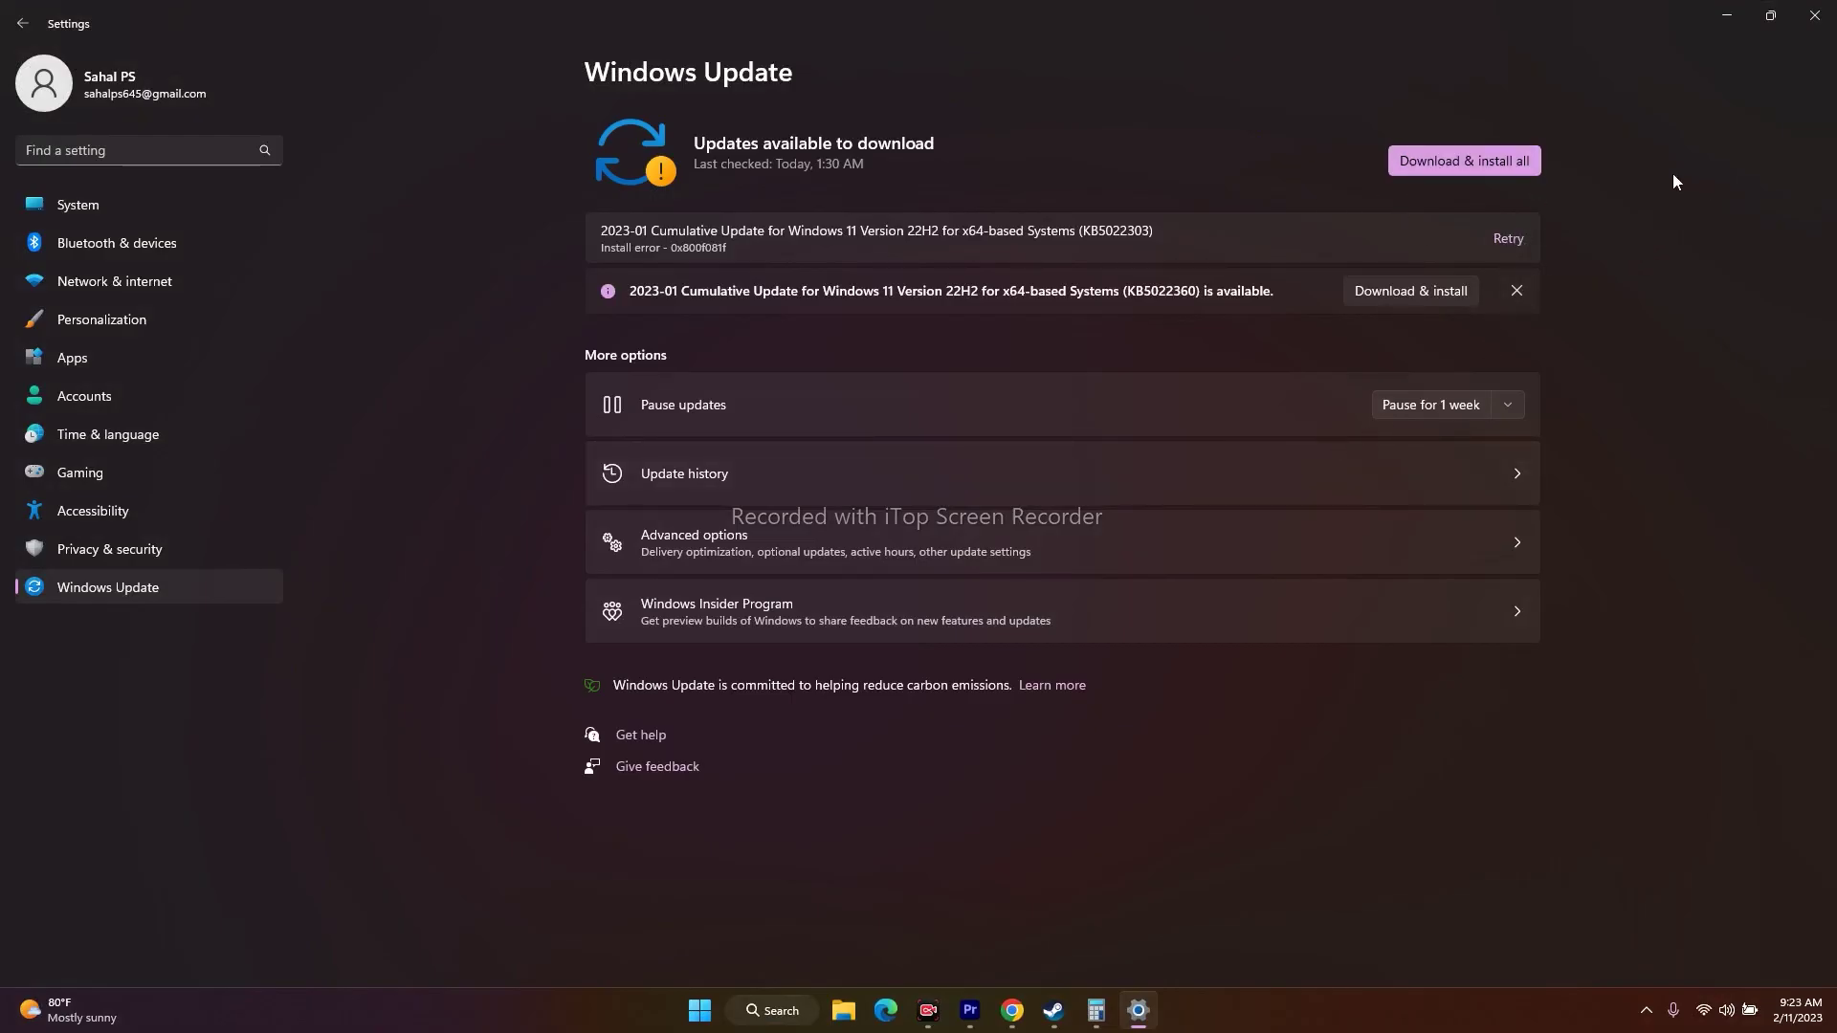
{"action": "left_click", "coordinate": [1814, 15]}
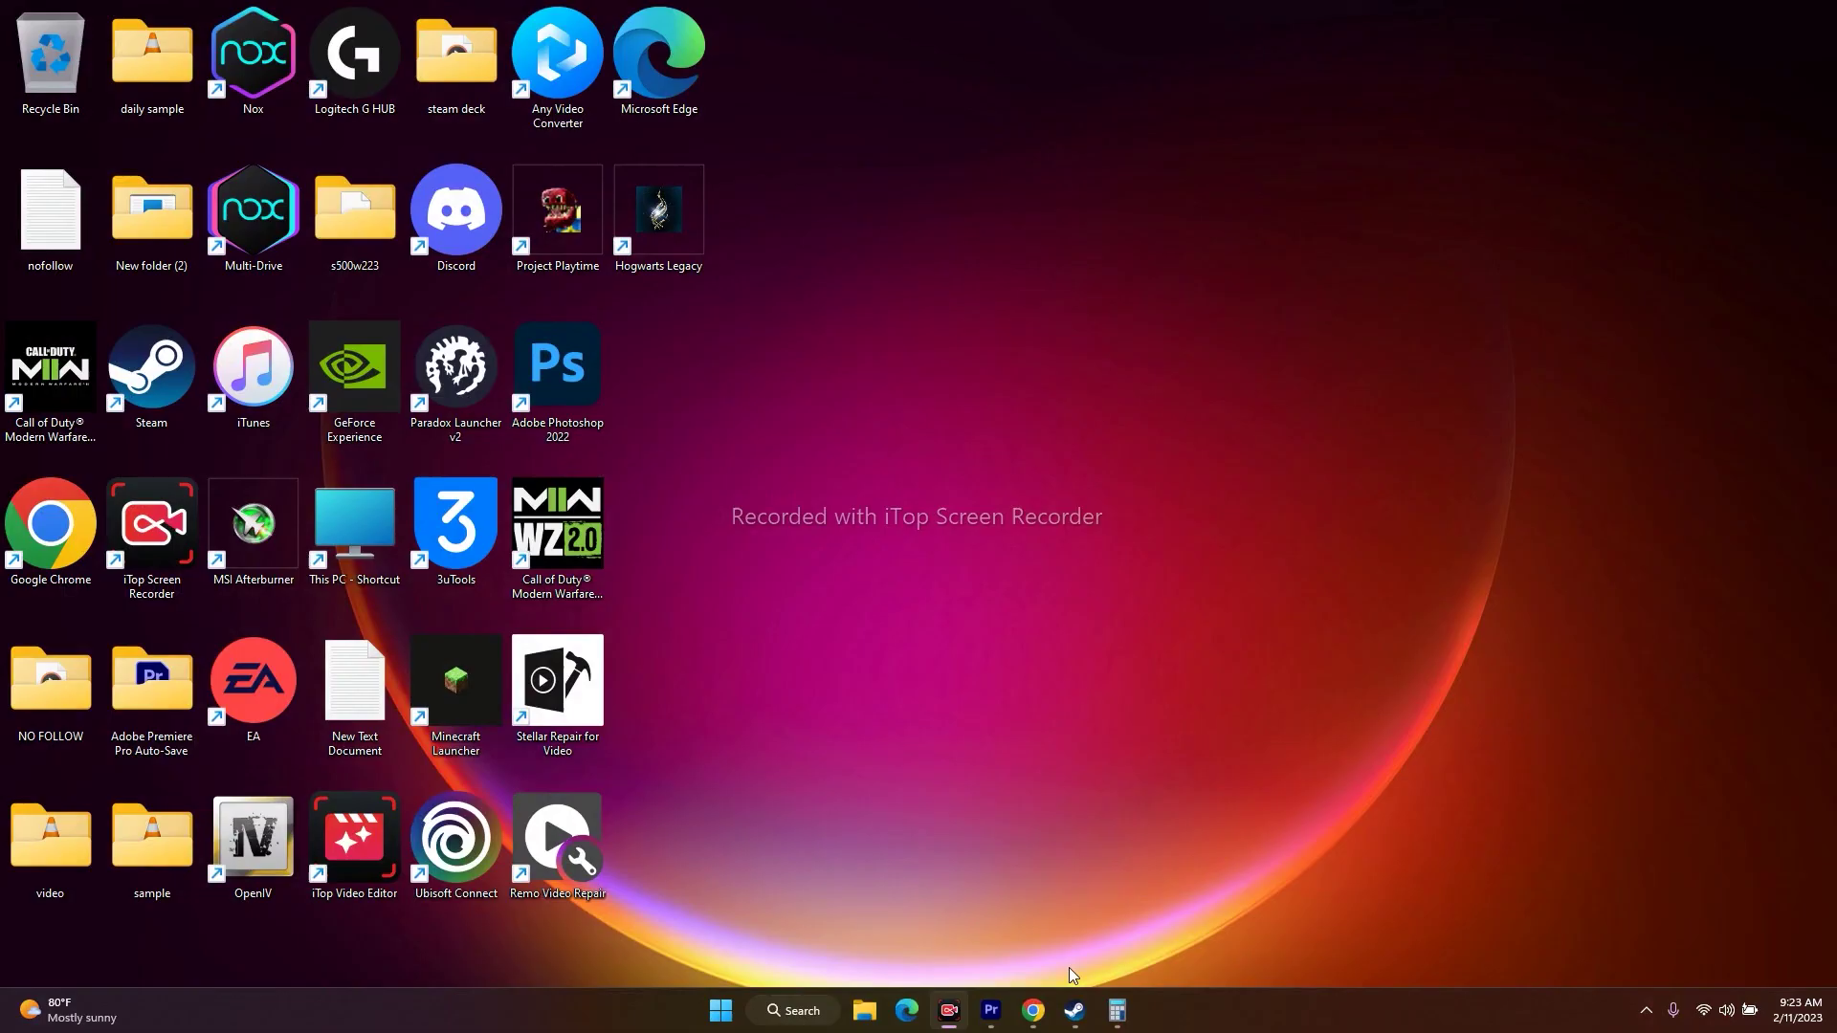
Step: Restore Steam's Hogwarts Legacy library page, downloads showing 3 of 3 complete
{"action": "mouse_move", "coordinate": [1074, 1010]}
{"action": "left_click", "coordinate": [1048, 937]}
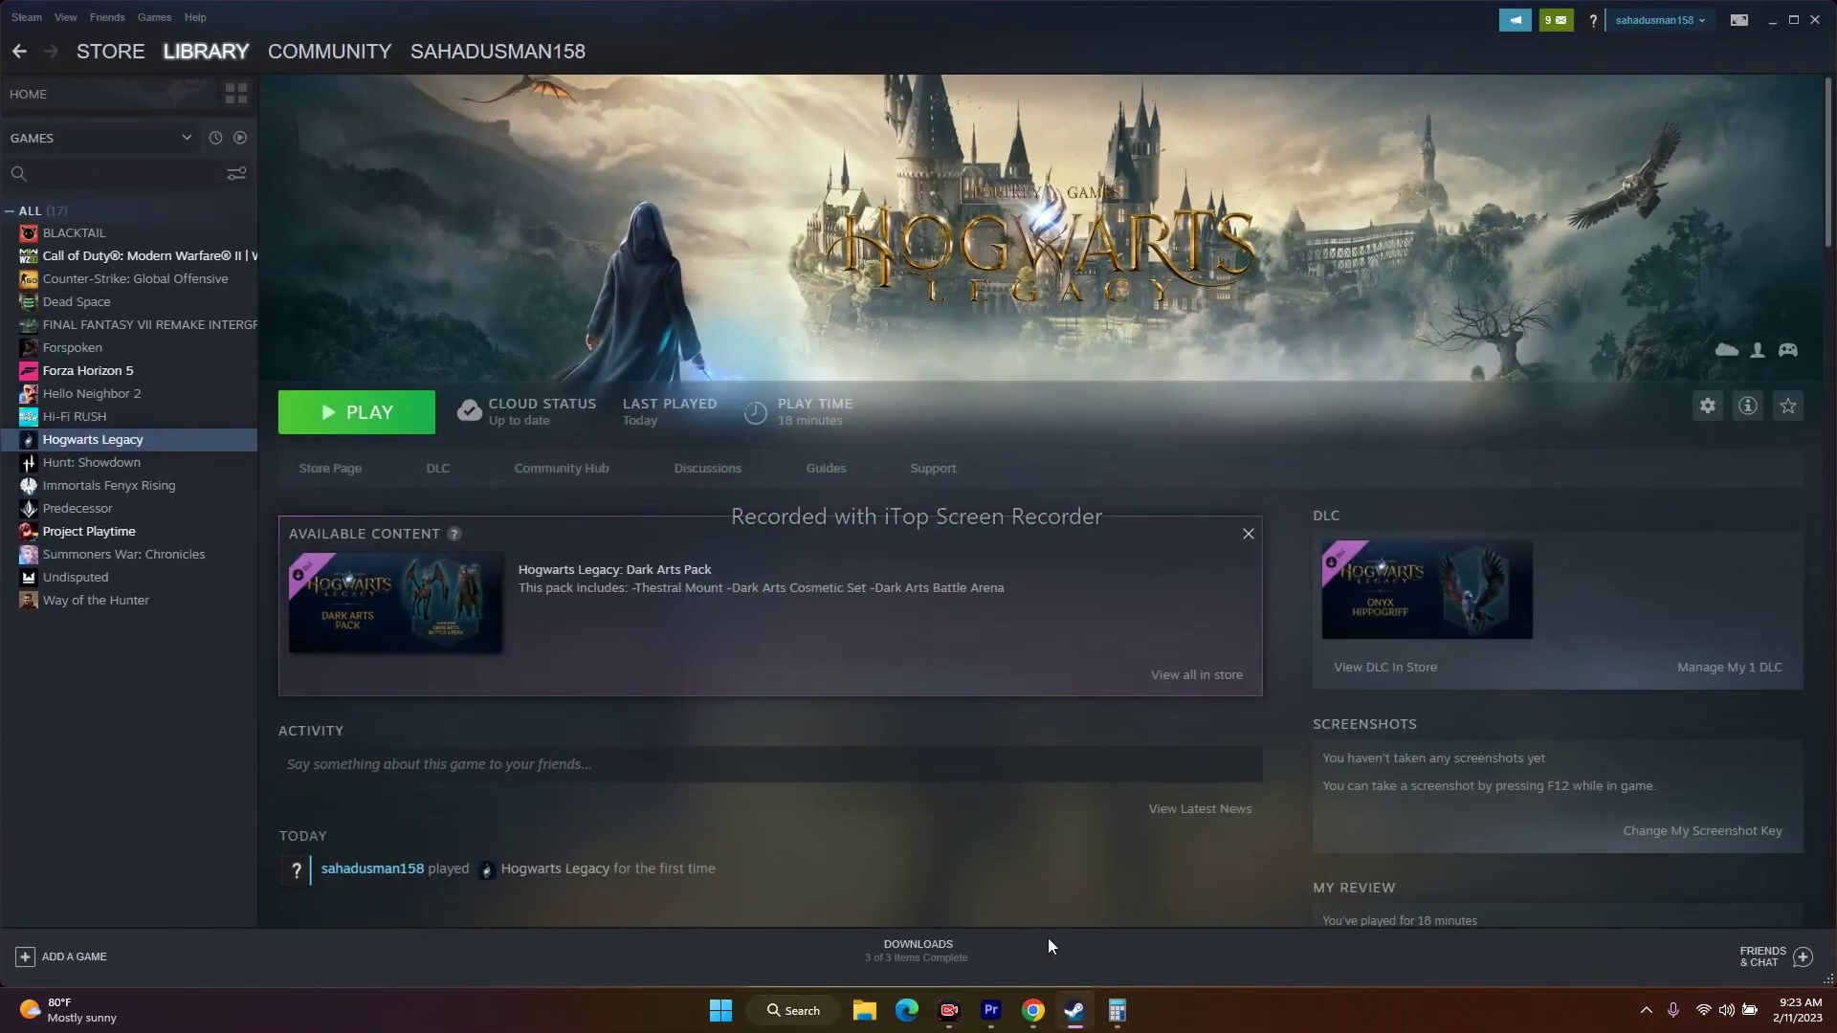